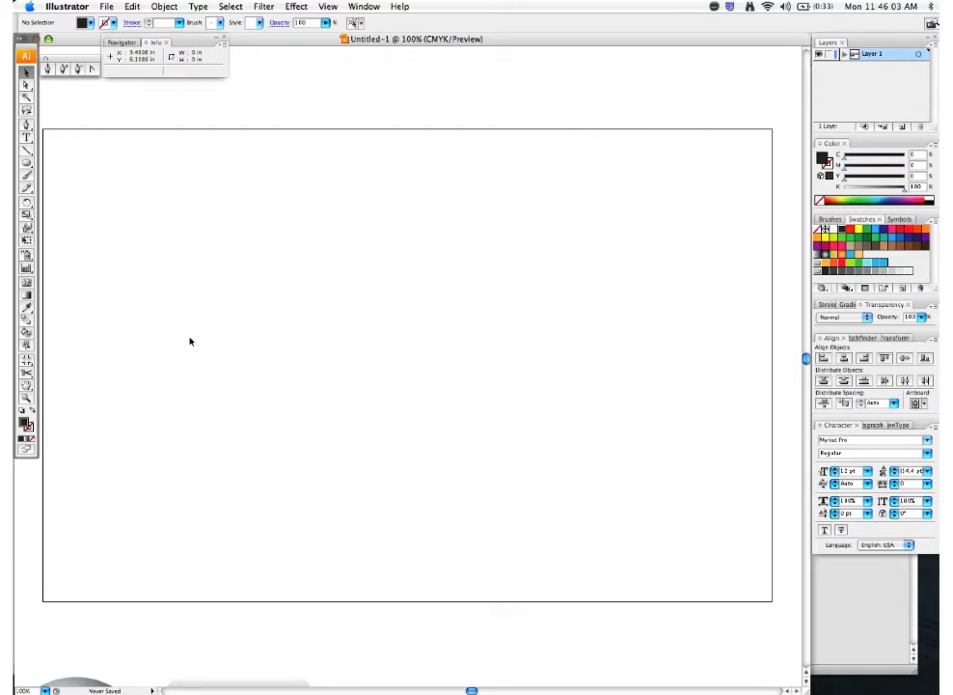
- Draw a flat ellipse about 1.83 in wide and 0.40 in high, with a black fill and no stroke
click(27, 126)
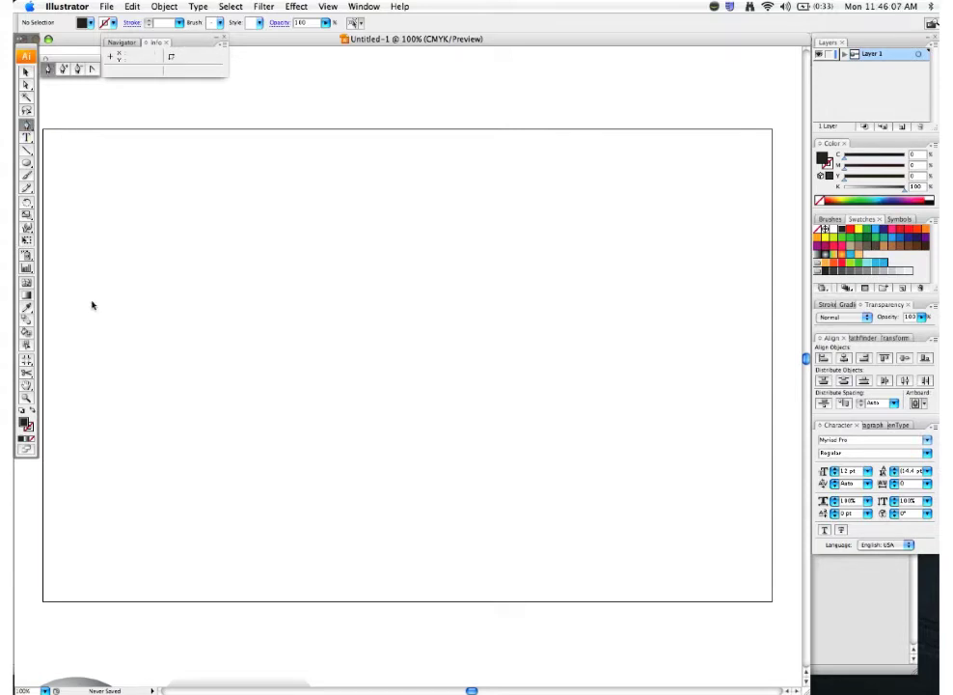
click(34, 410)
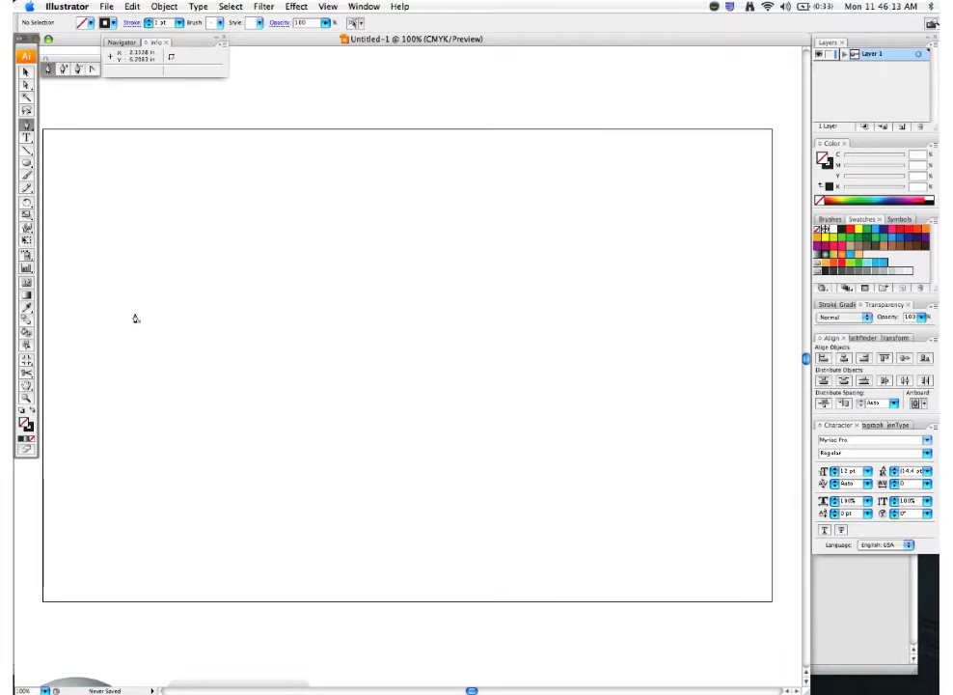
click(26, 163)
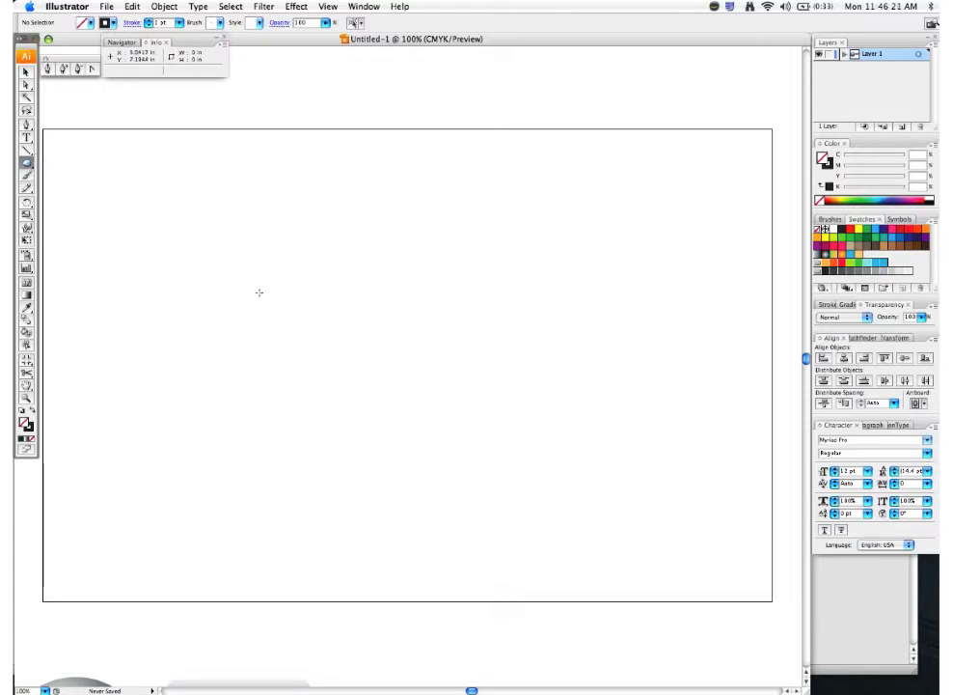
drag(249, 292, 327, 303)
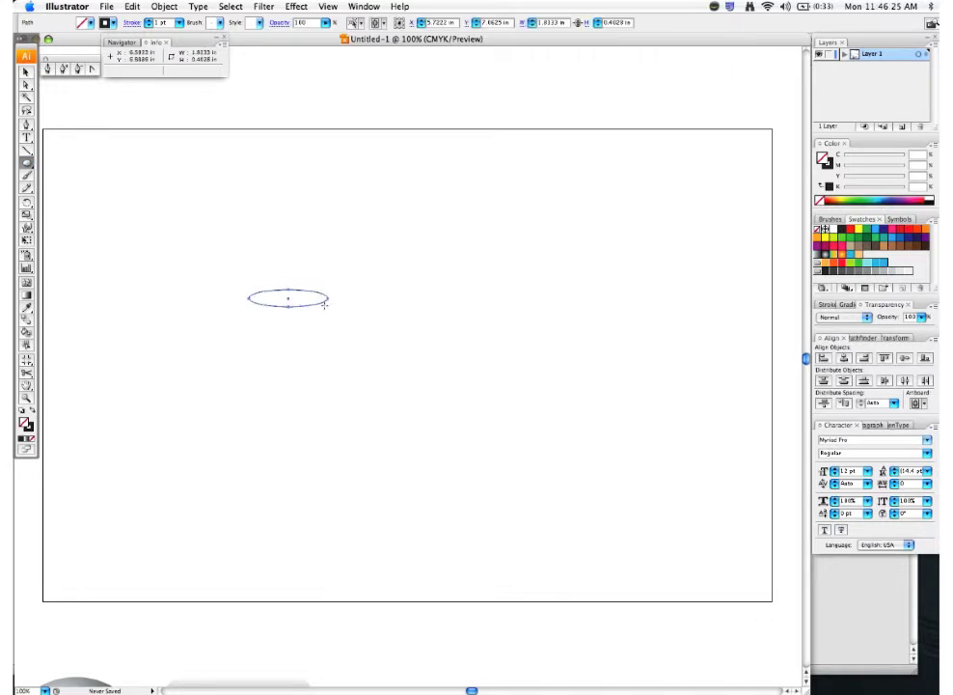
click(31, 411)
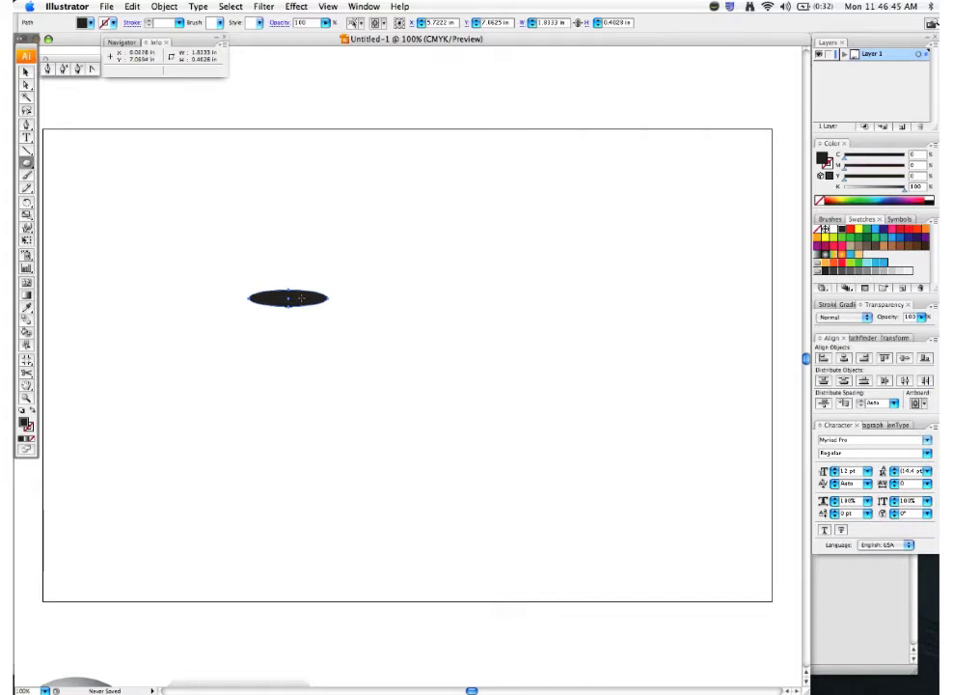
- Duplicate the small ellipse in place and stretch the copy to about 11.25 in wide and 0.92 in high
key(v)
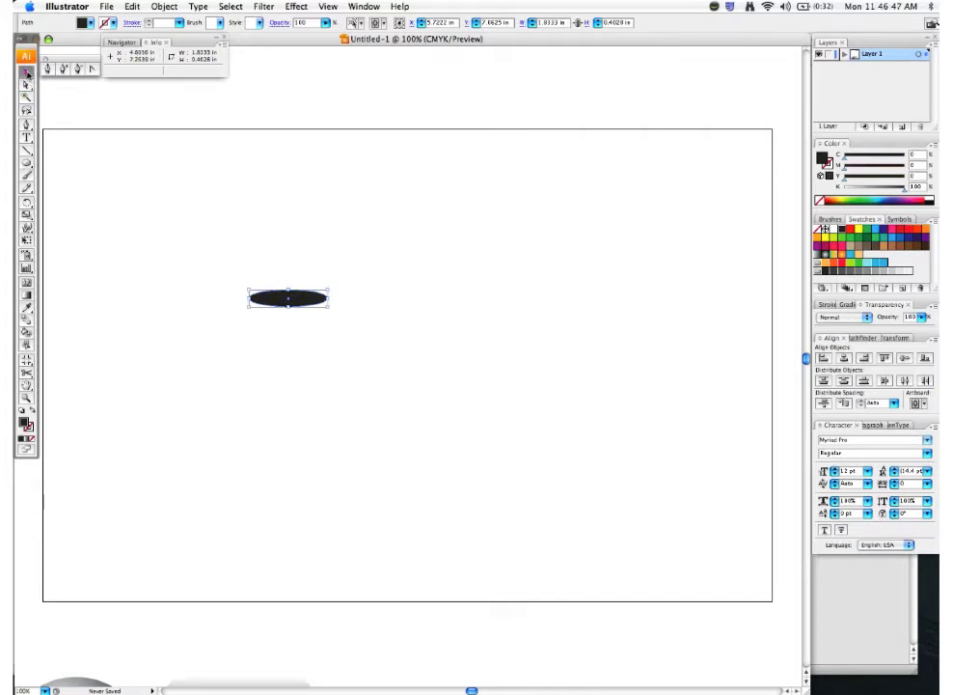
click(311, 261)
click(307, 299)
key(a)
click(26, 72)
drag(328, 287, 563, 298)
drag(200, 299, 79, 298)
- Align the small and large ellipses on their horizontal centers
drag(307, 249, 334, 319)
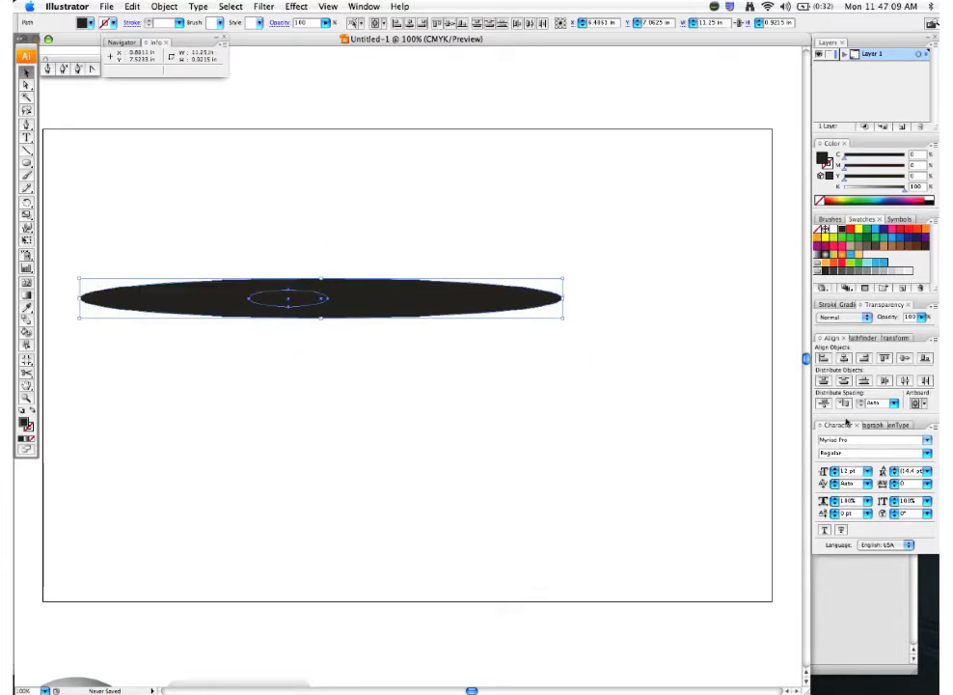
click(844, 358)
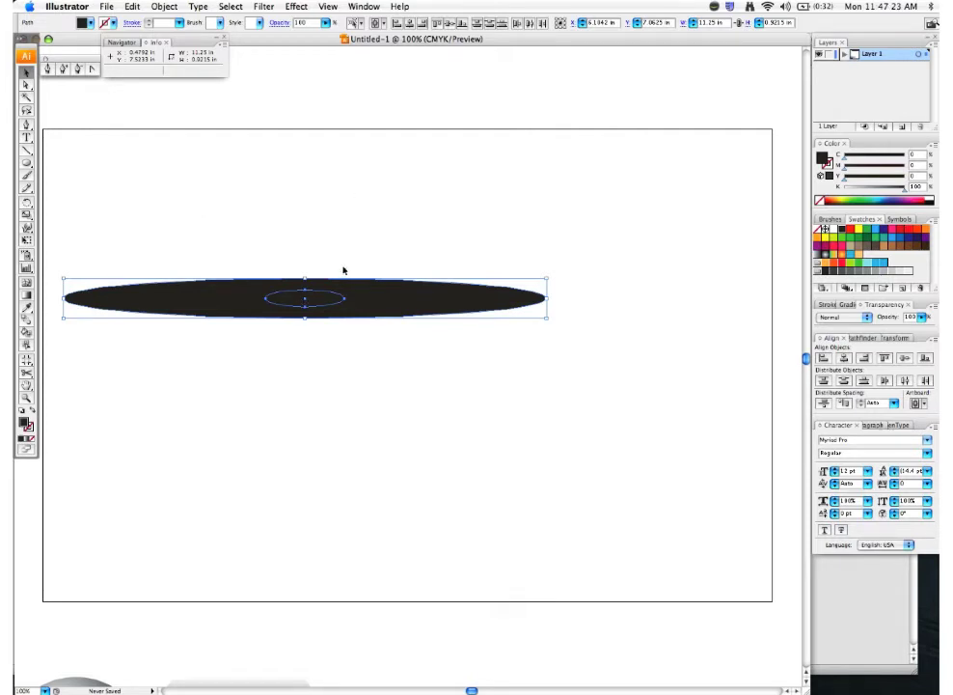
click(389, 270)
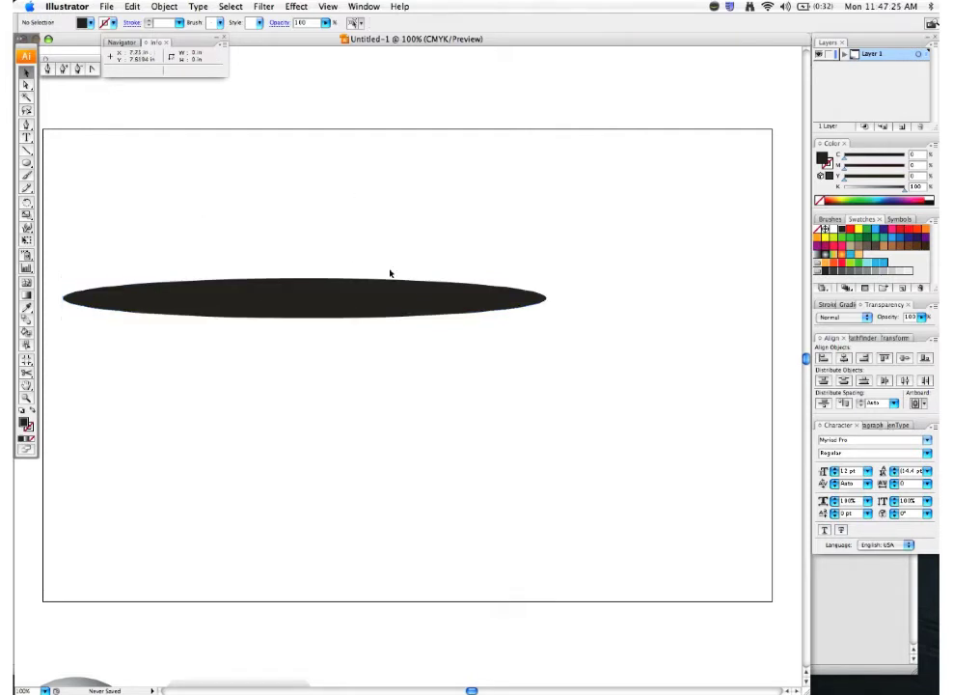
- Send the large ellipse to the back and set its opacity to 0%
click(423, 292)
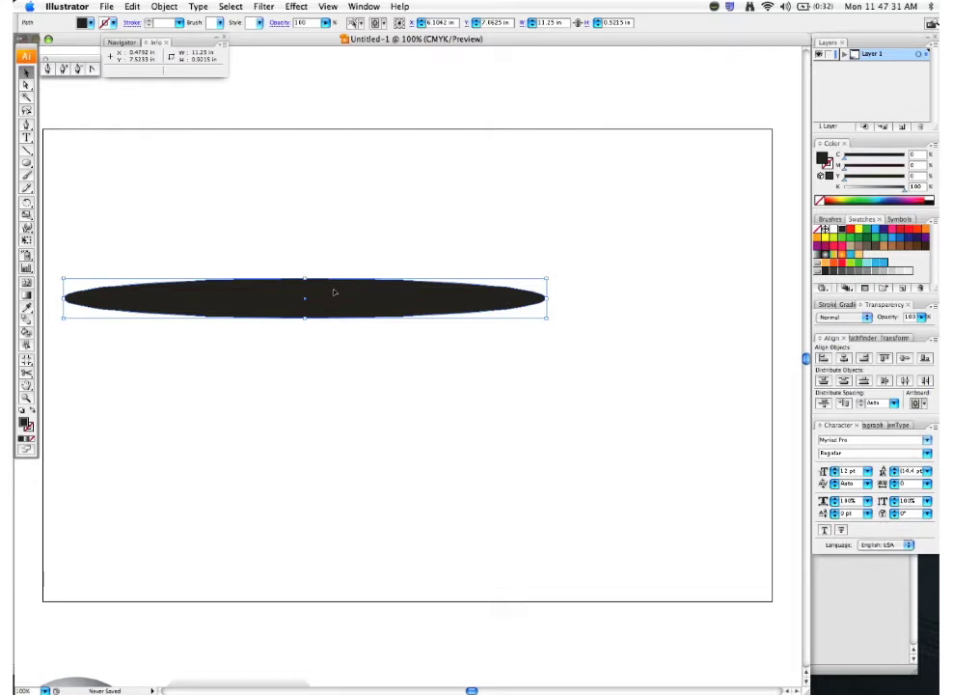
click(166, 6)
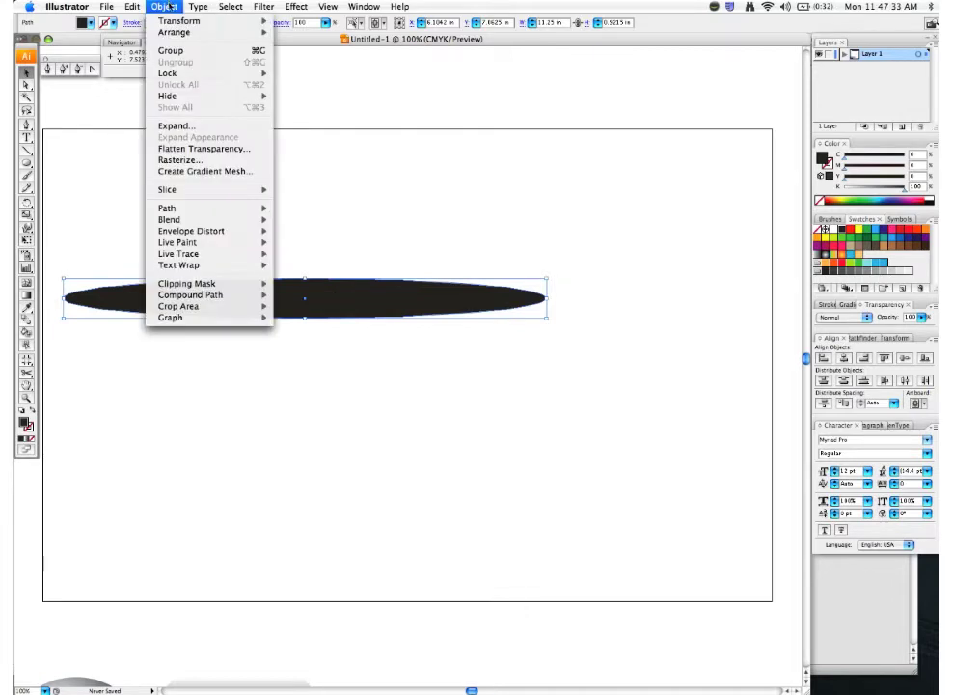
mouse_move(193, 32)
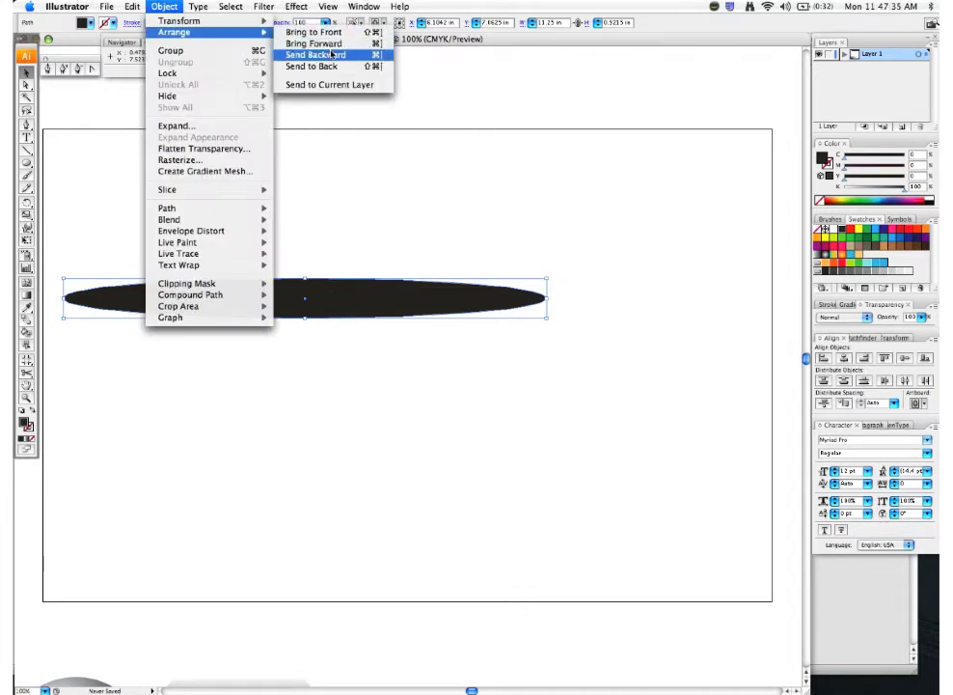
click(384, 67)
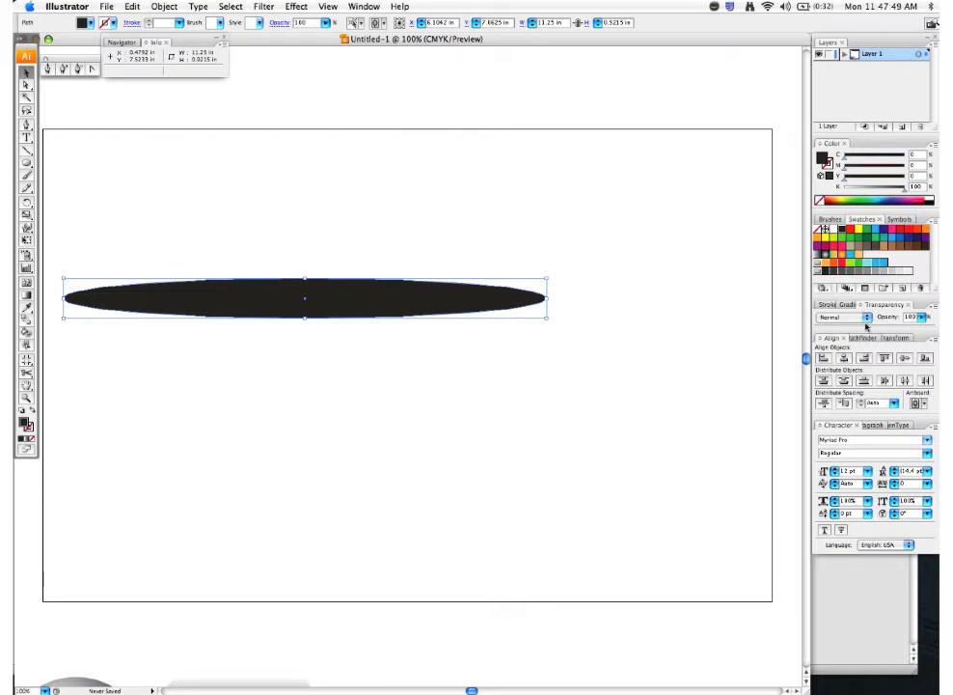
click(924, 321)
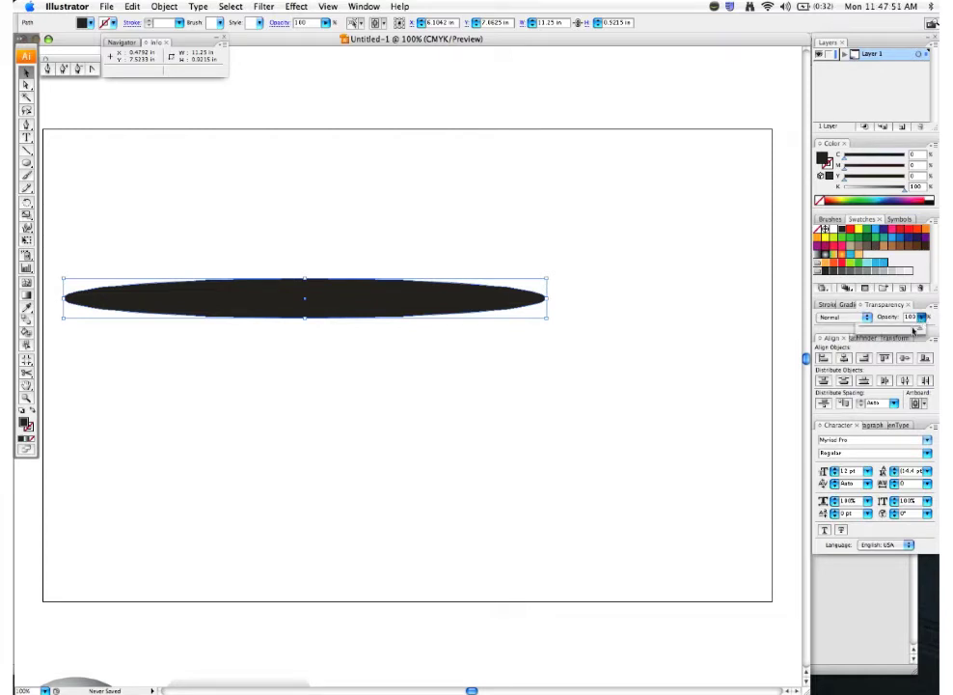
drag(919, 326, 847, 323)
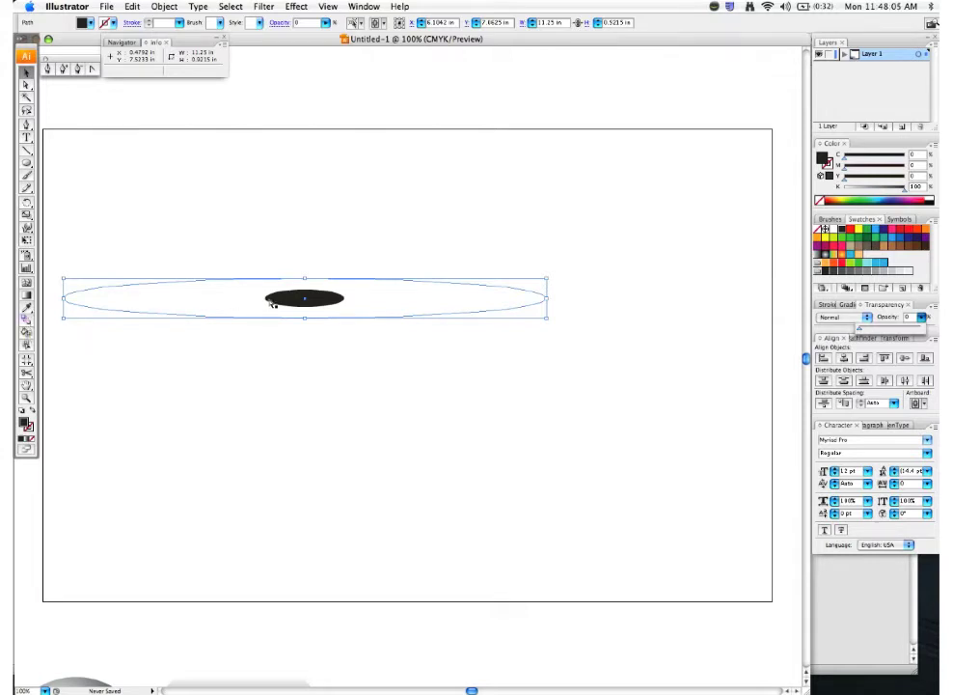
- Blend the large ellipse with the small one from their left anchor points in Outline view, then return to Preview
key(super+shift+b)
key(super+y)
key(super+shift+b)
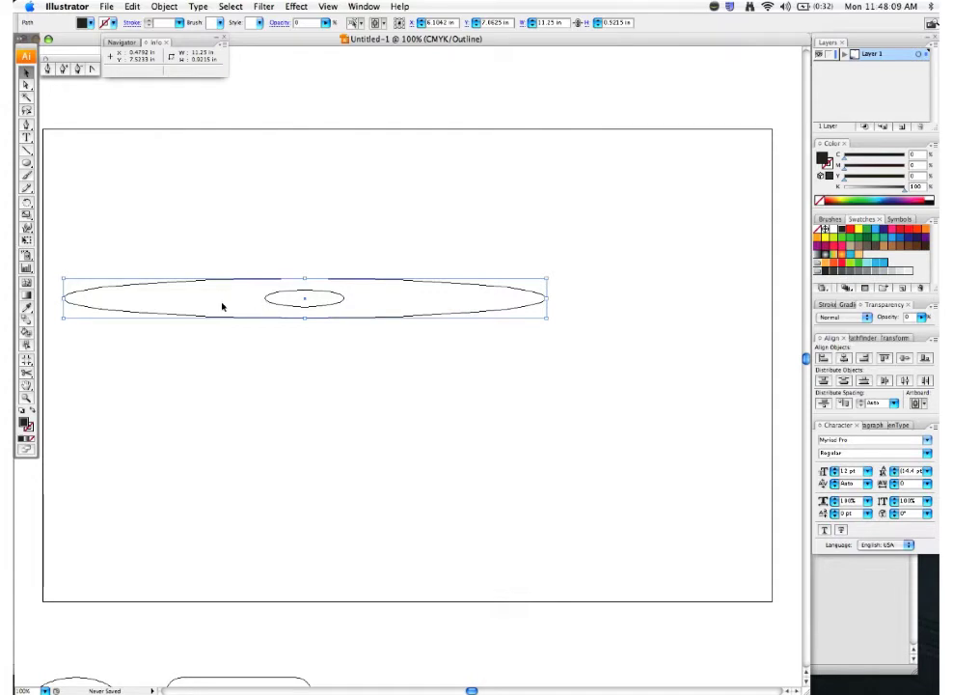
click(28, 319)
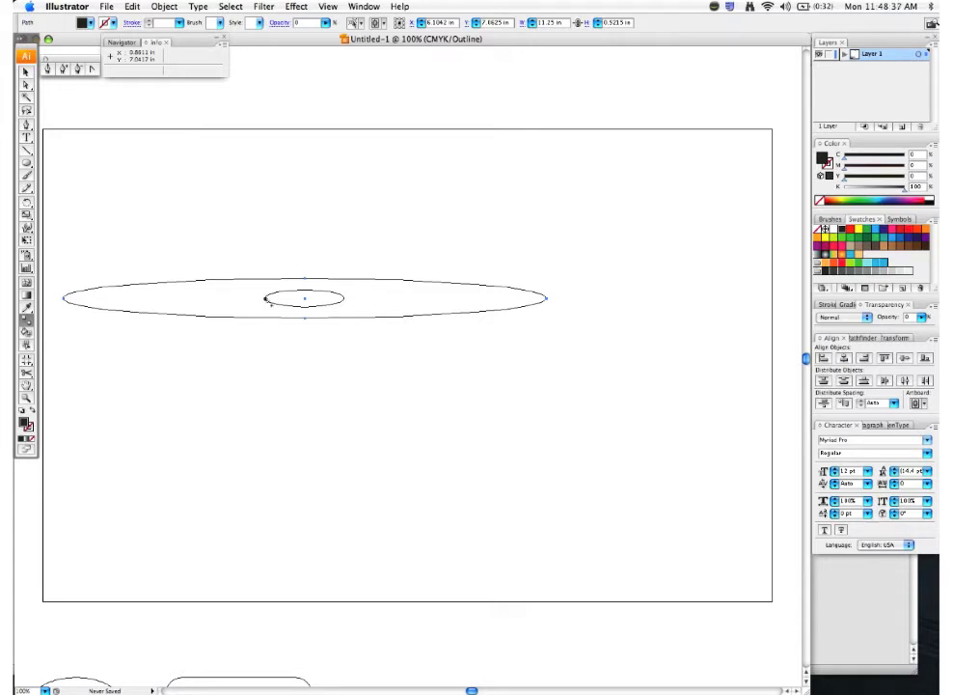
click(265, 299)
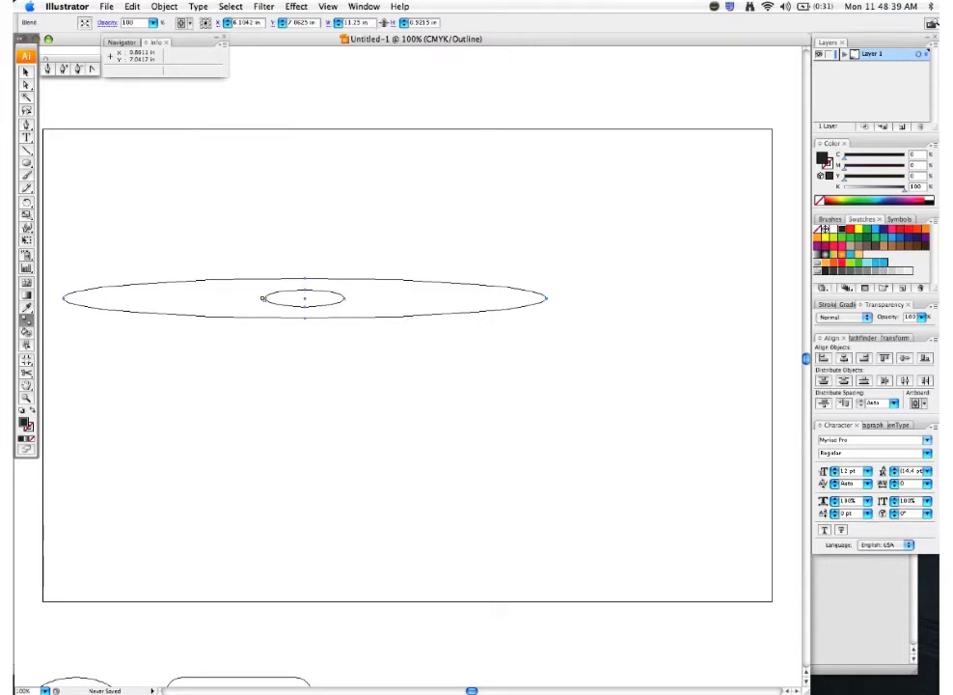
key(v)
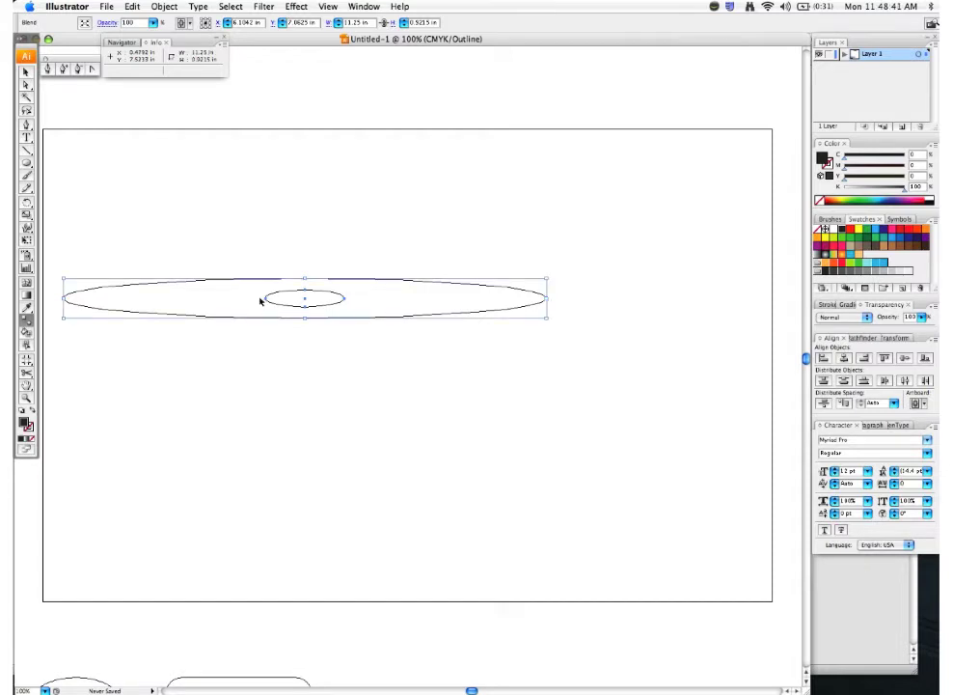
key(a)
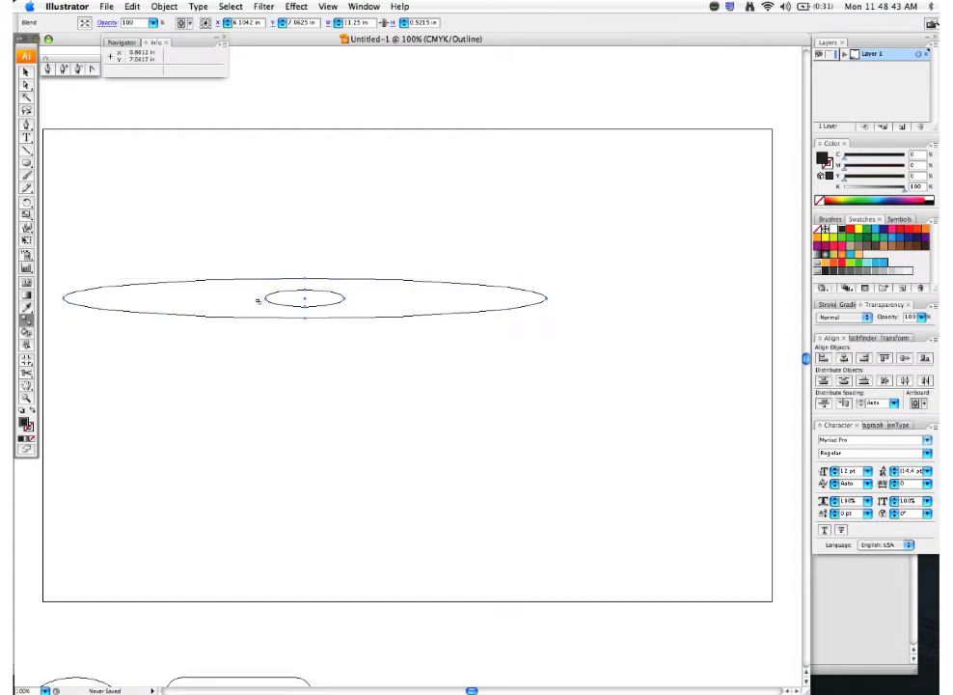
key(super+y)
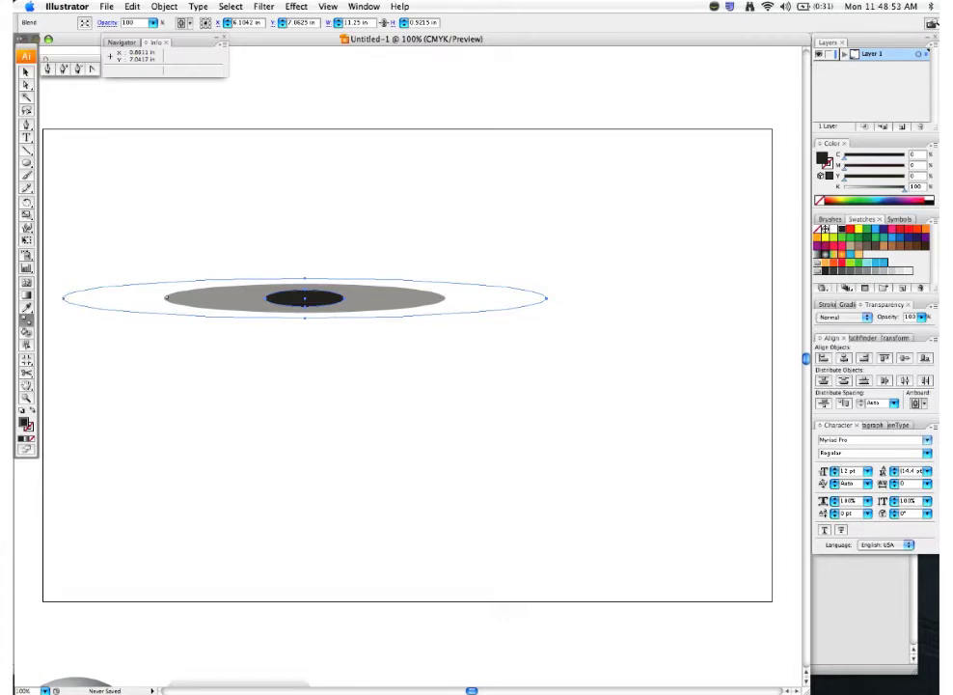
- Set the blend spacing to Specified Steps with 25 steps, previewing the result before applying it
double_click(26, 321)
drag(443, 216, 411, 120)
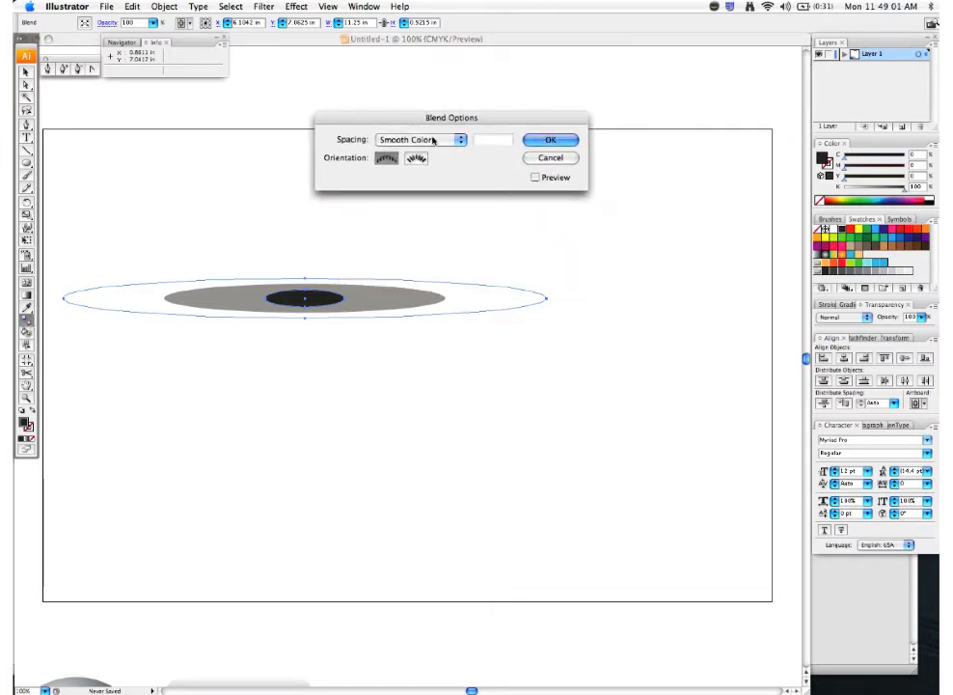
click(436, 141)
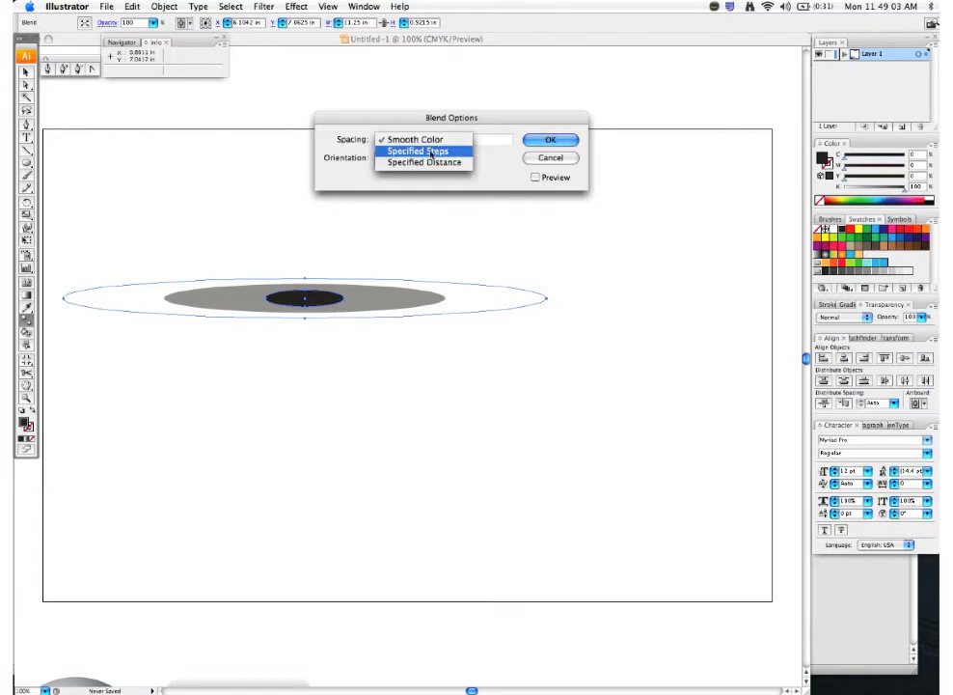
click(437, 153)
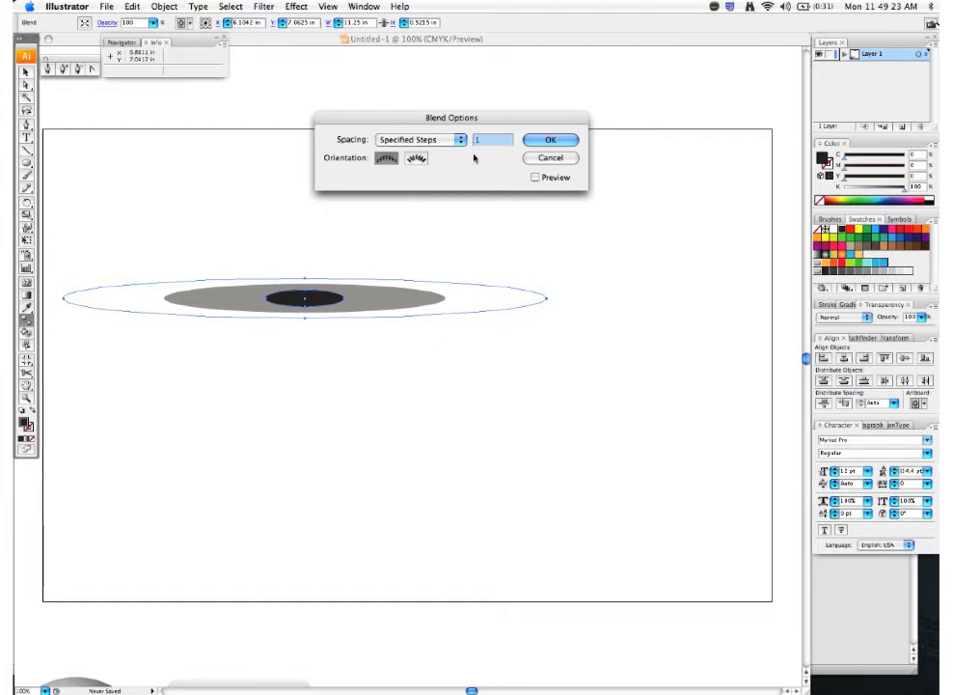
text(25)
click(536, 178)
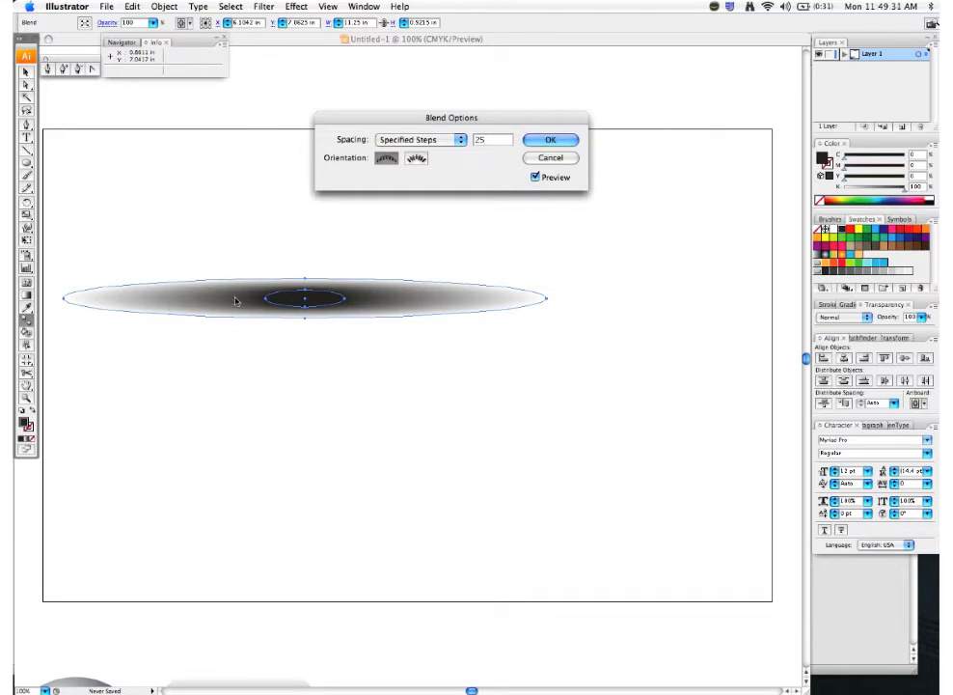
click(545, 140)
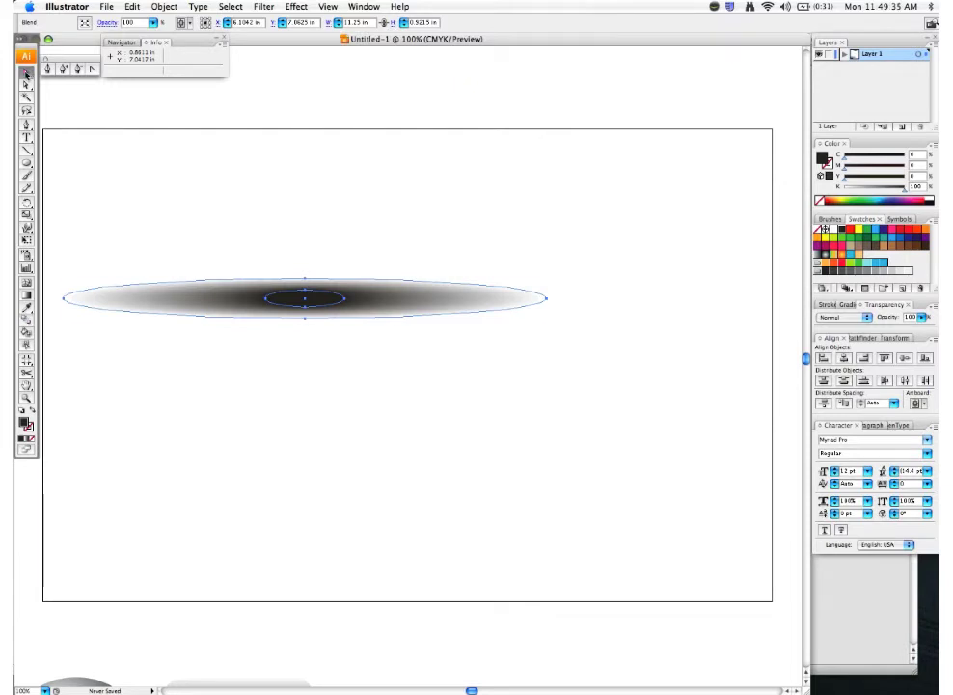
click(323, 270)
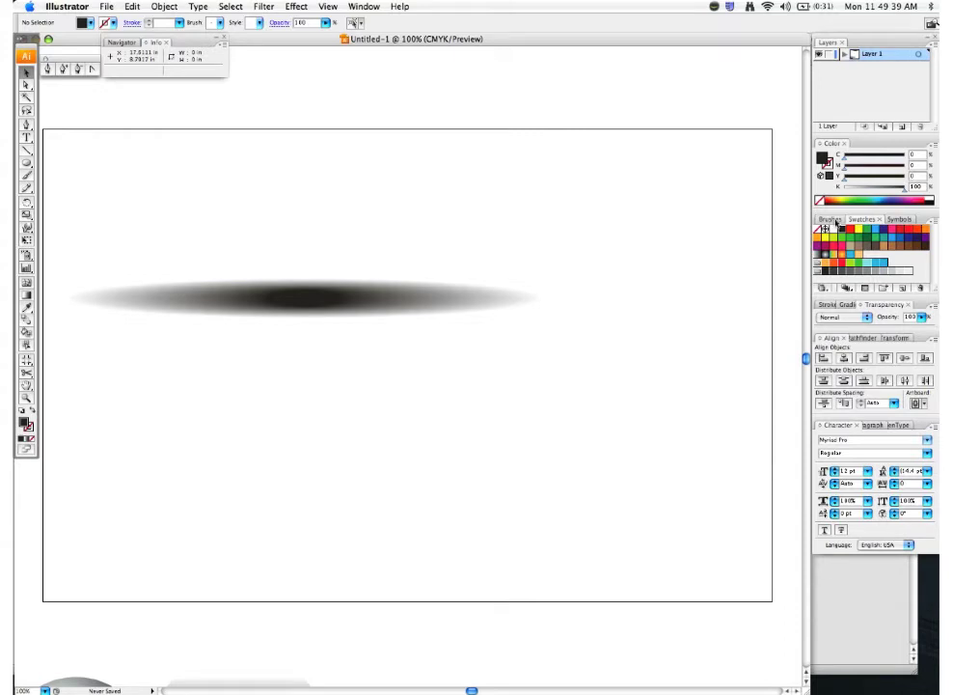
- Enlarge the brush list and save the blended ellipse as a new art brush with the default options
click(825, 220)
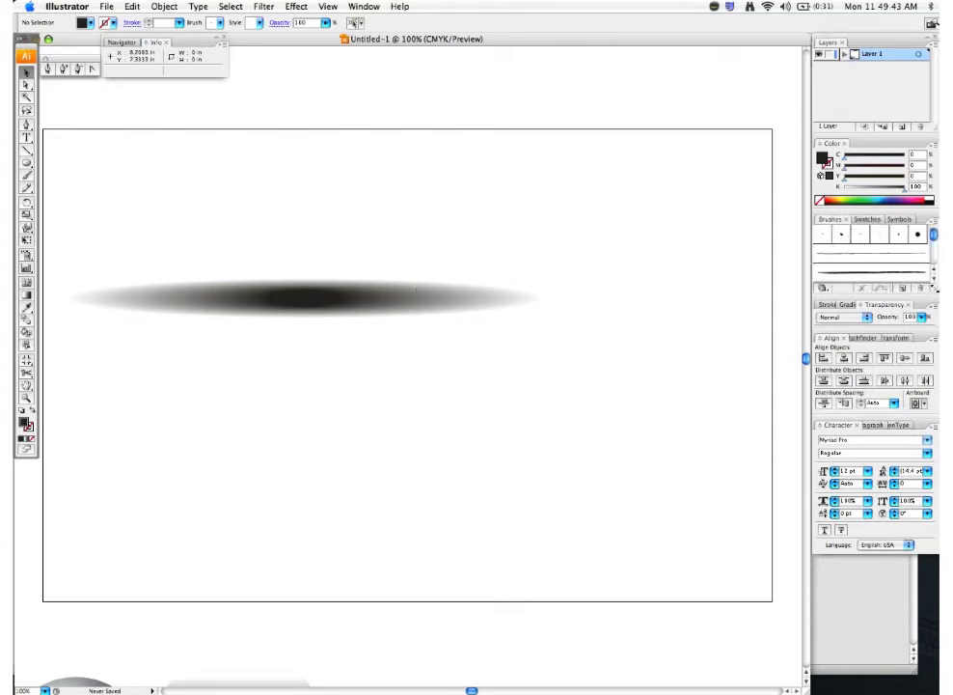
drag(927, 294, 926, 396)
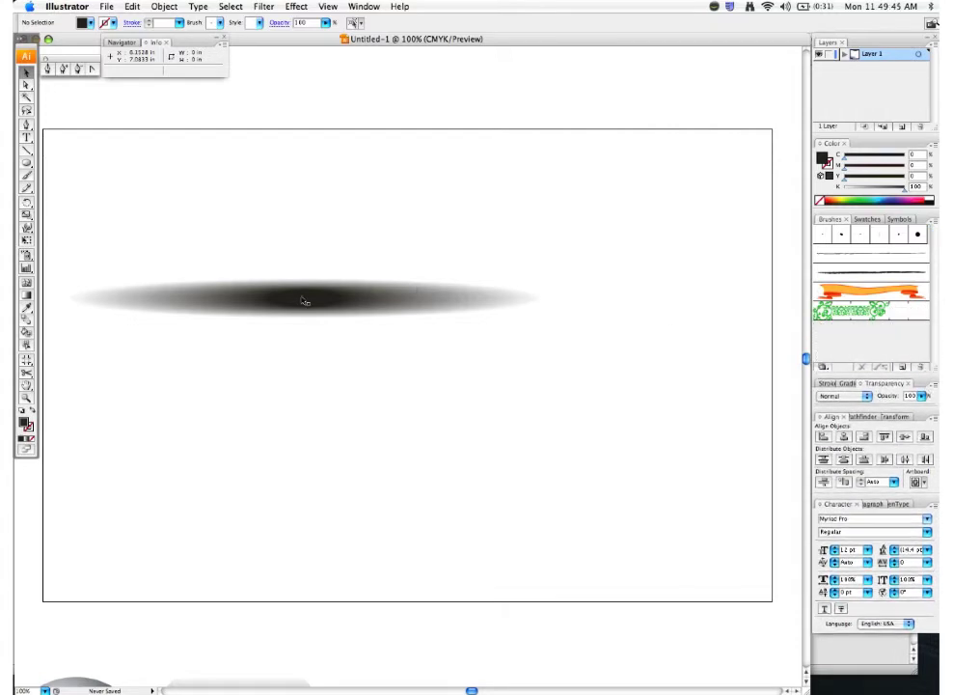
drag(311, 300, 868, 333)
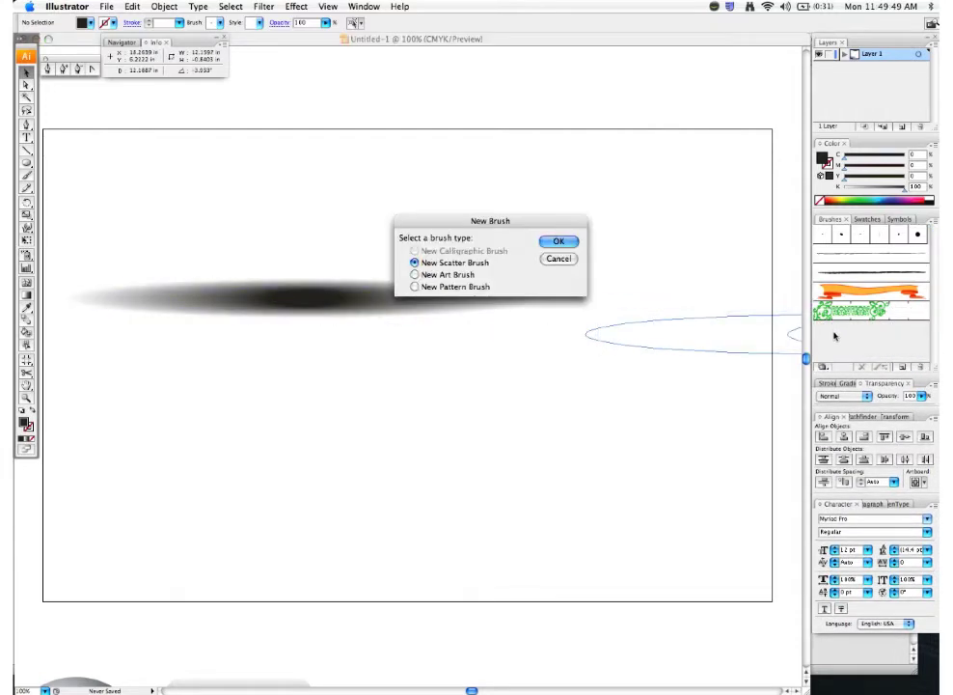
click(444, 274)
drag(478, 226, 457, 165)
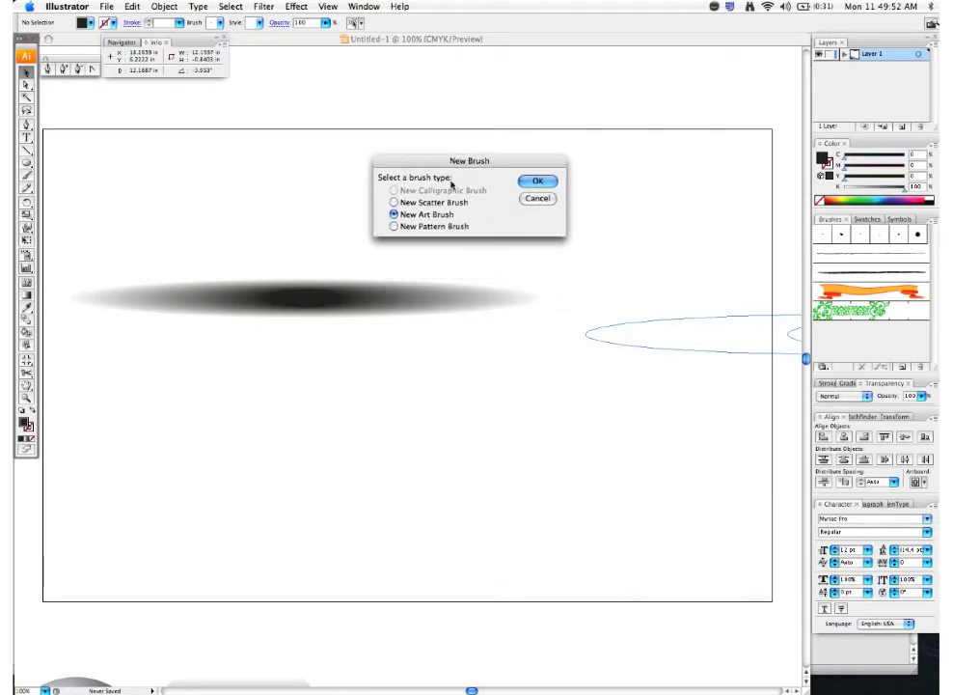
click(538, 181)
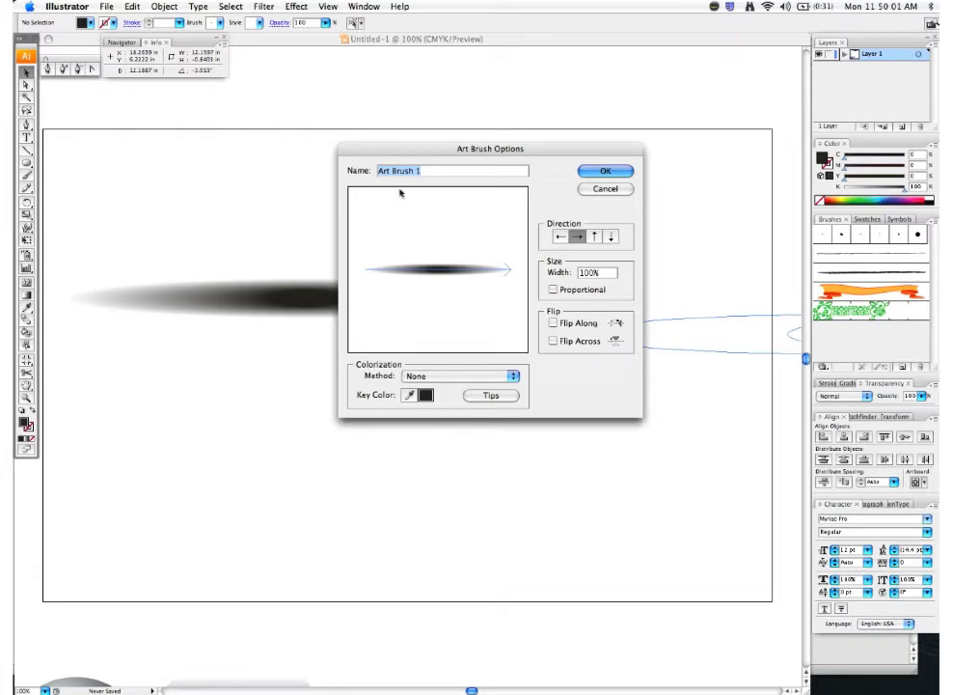
click(605, 171)
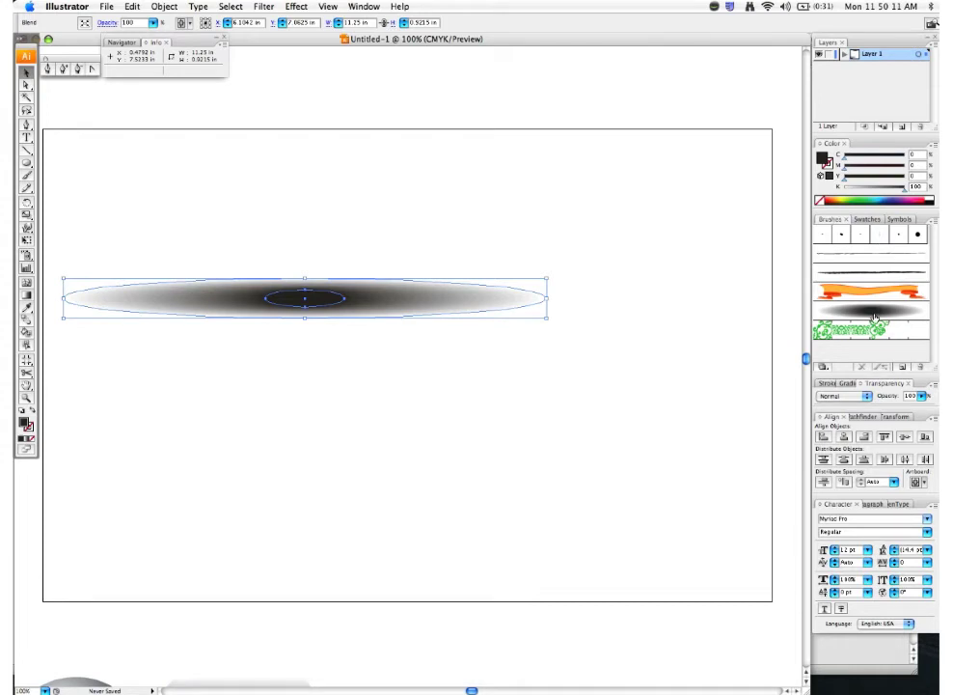
click(229, 242)
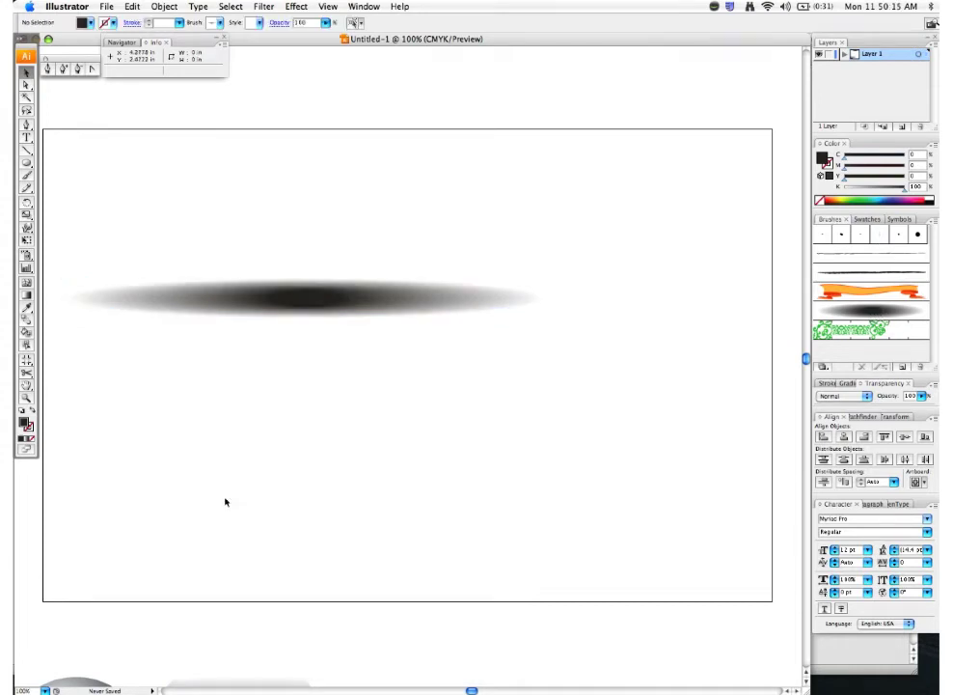
- Move the gradient-filled rounded rectangle from below the artboard onto it, beneath the blended ellipse
drag(193, 671, 208, 413)
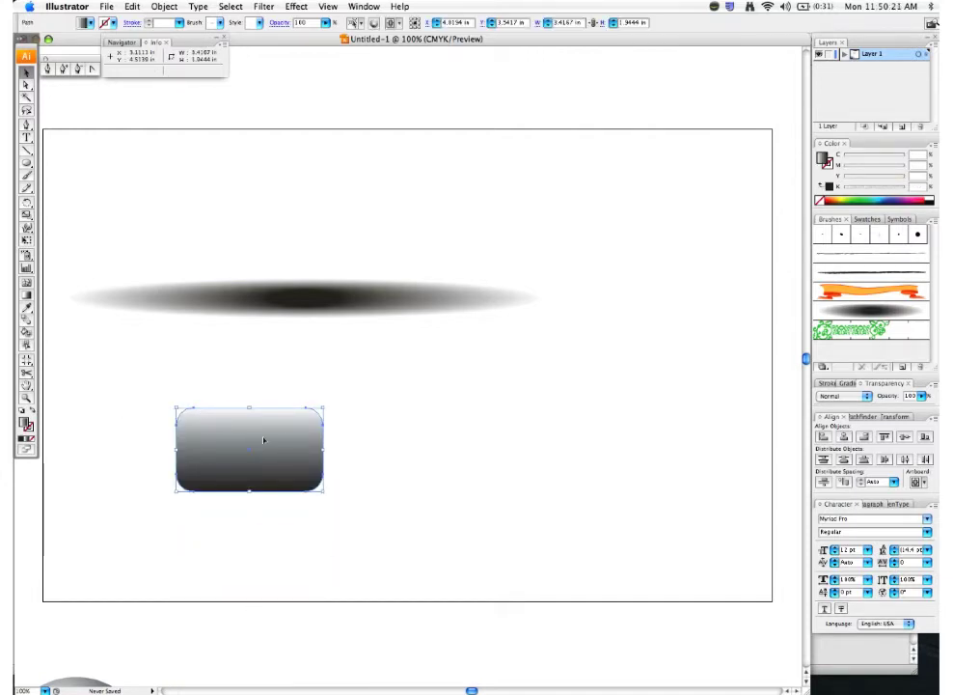
- Enlarge the gradient-filled rounded rectangle to about 8.28 by 4.71 in and place it beneath the blended ellipse
drag(322, 493, 429, 552)
drag(304, 459, 416, 472)
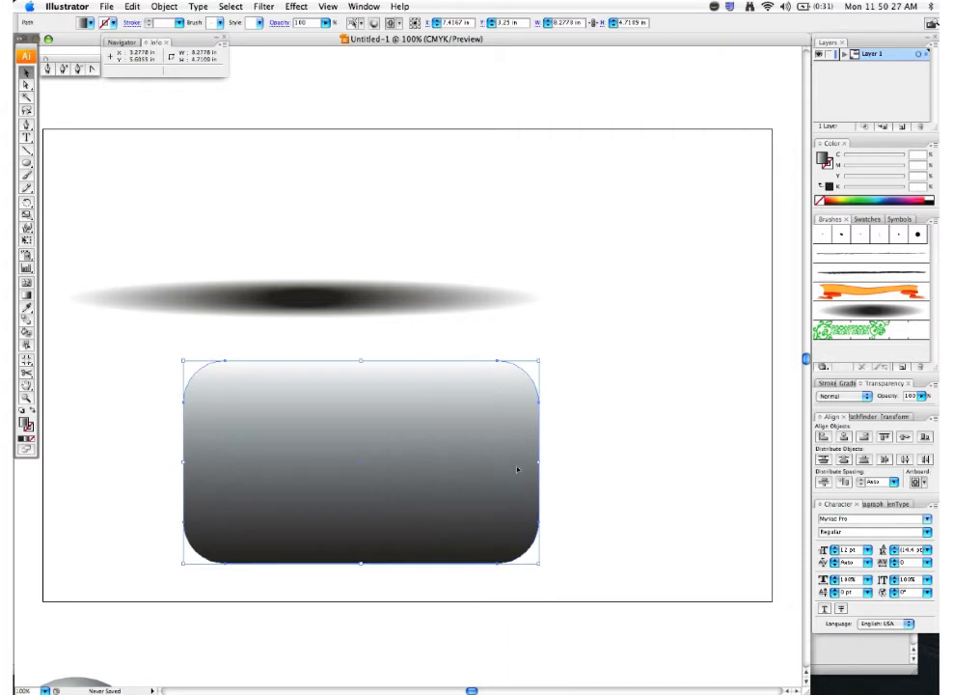
- Offset the rounded rectangle's path inward by about 0.079 in with mitered joins, and select the inner copy alone
key(a)
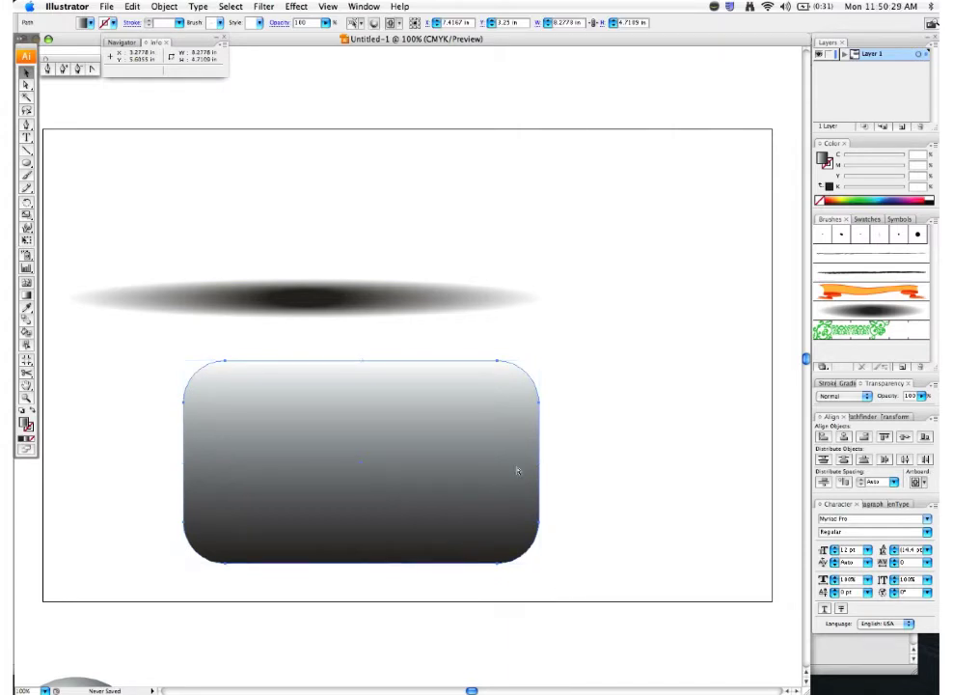
key(super+alt+o)
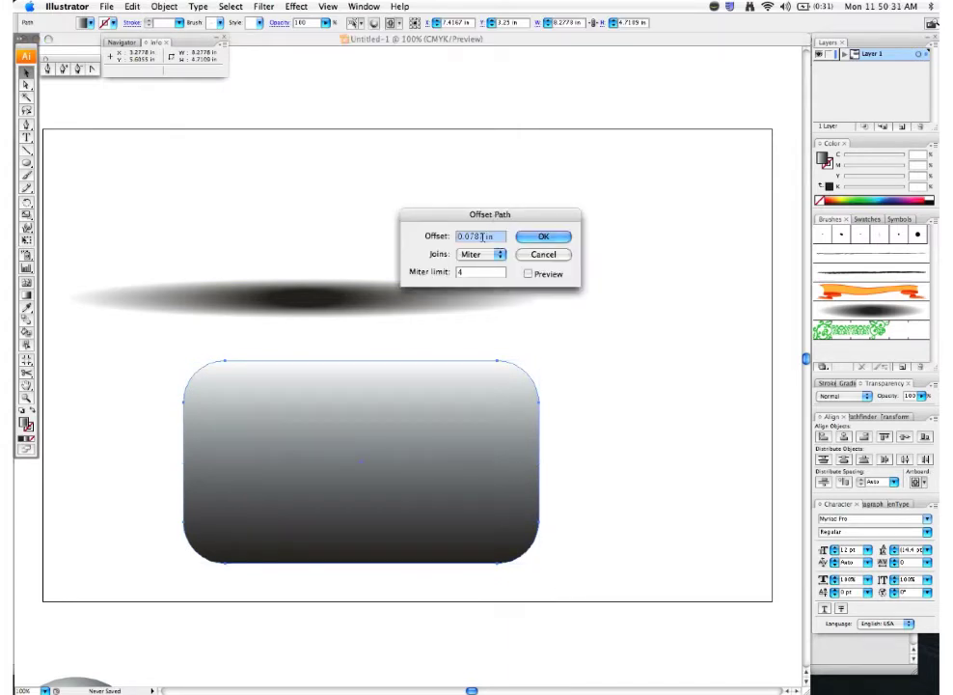
text(-1)
click(542, 236)
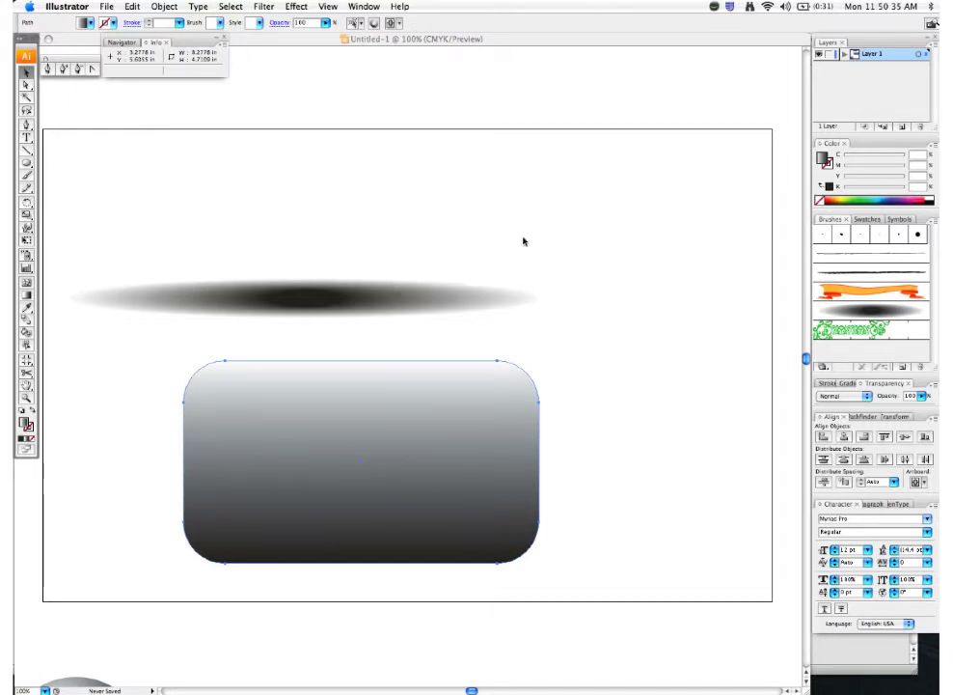
click(159, 455)
click(188, 399)
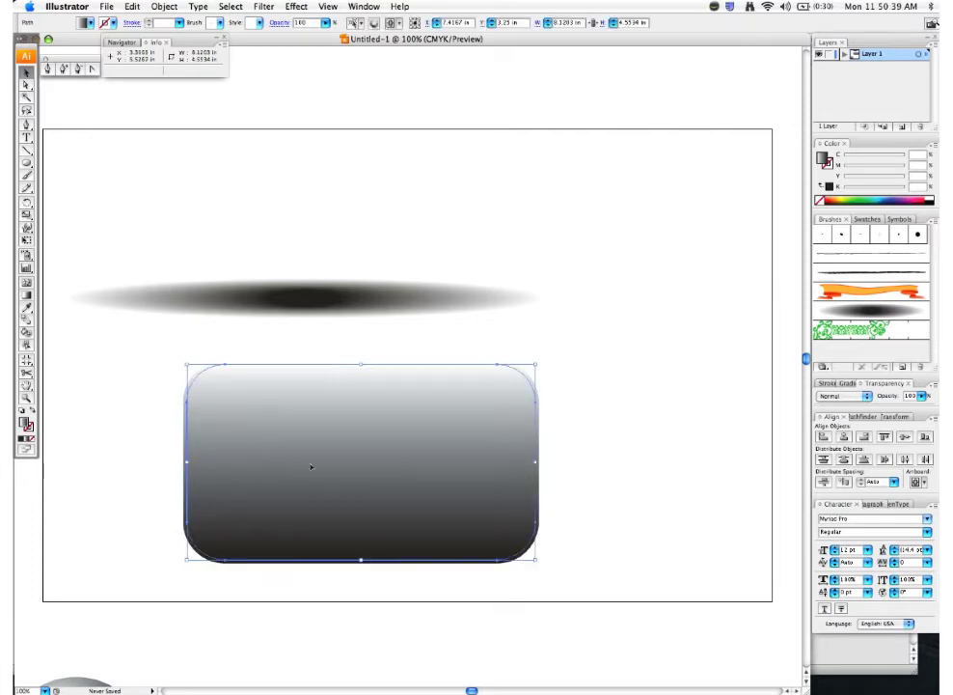
- Reverse the inner rounded rectangle's vertical gradient so it runs from dark at its top to light at its bottom
key(g)
mouse_move(345, 367)
mouse_down()
mouse_move(346, 558)
mouse_move(354, 369)
mouse_up()
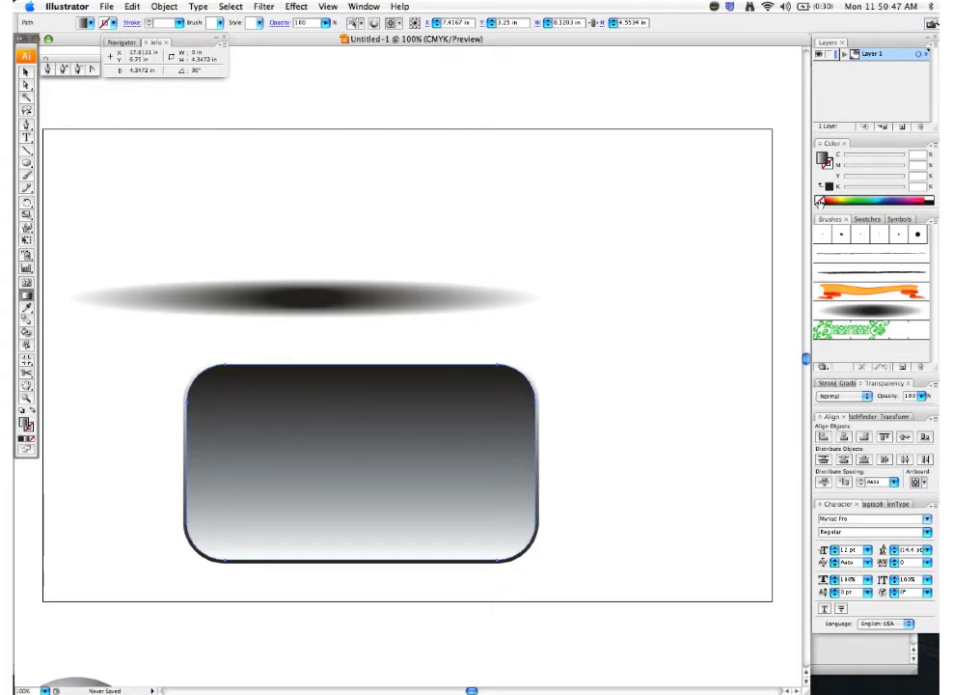
- Remove the inner rounded rectangle's fill and apply the blended-ellipse art brush to its outline
click(828, 188)
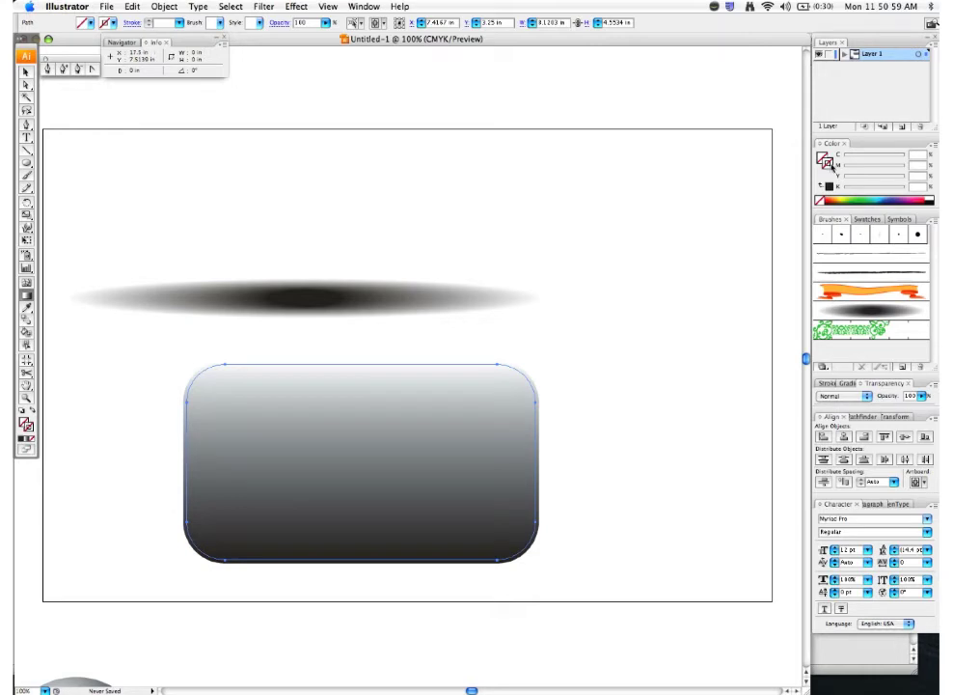
click(874, 310)
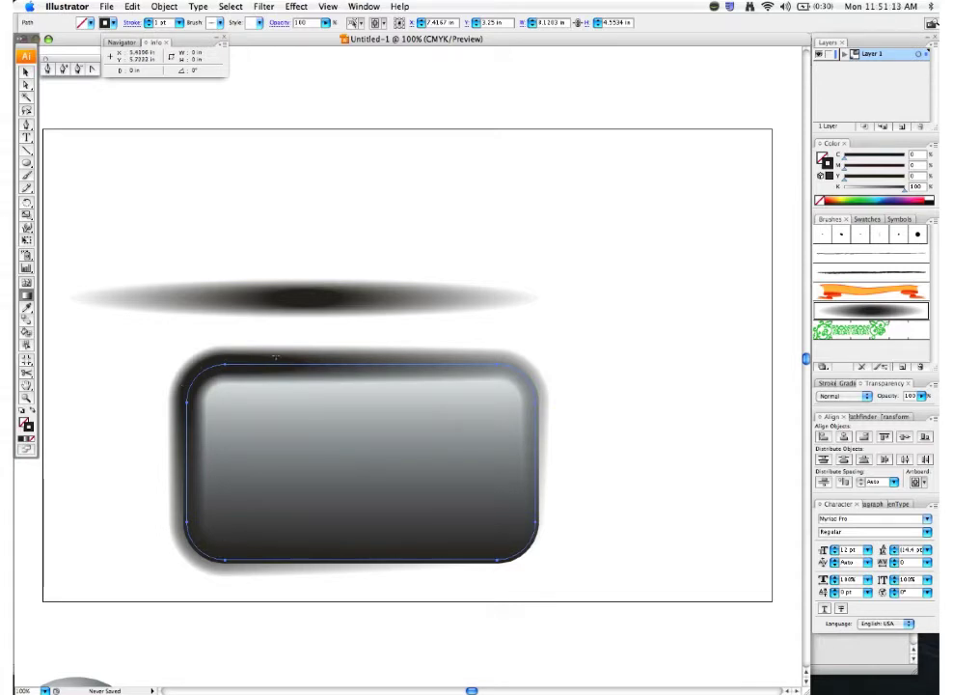
- Reduce the inner outline's brush stroke weight to 0.25 pt and thin it further to 0.1 pt
click(828, 383)
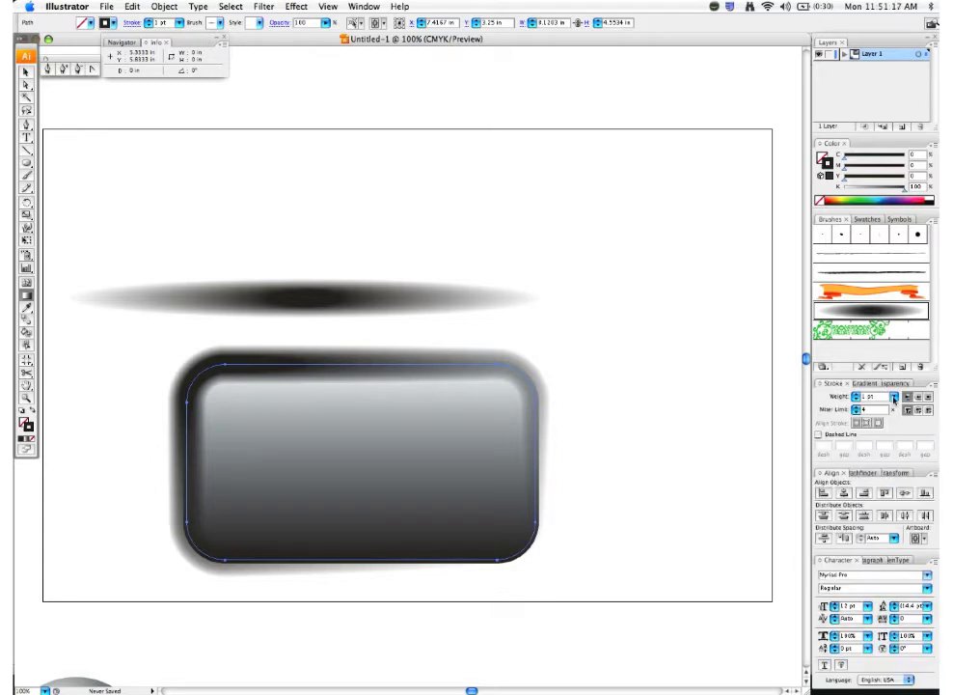
click(893, 397)
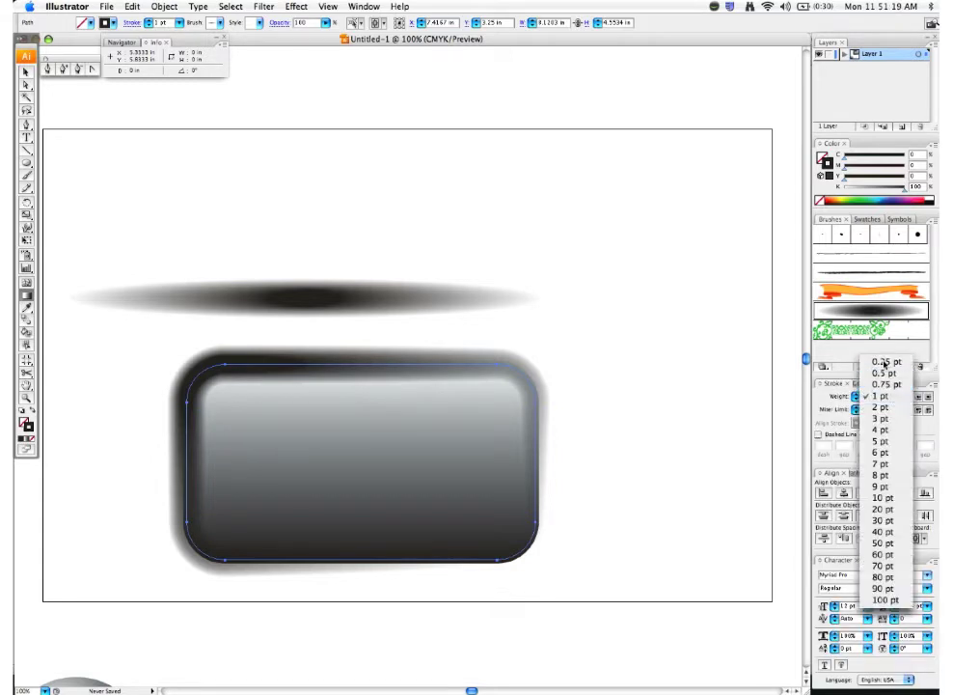
click(885, 362)
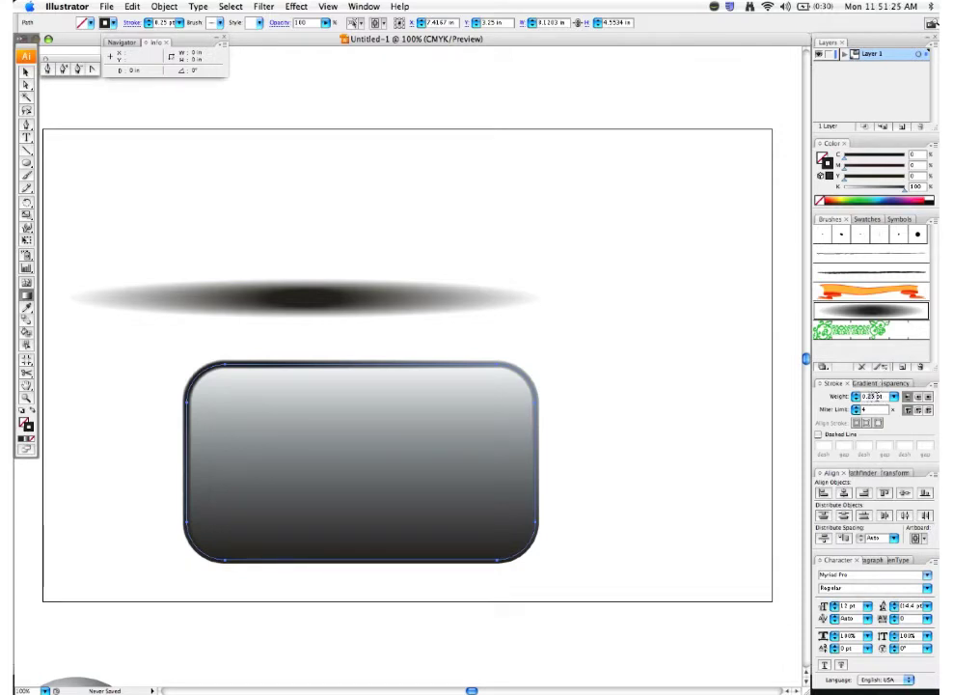
double_click(878, 395)
text(0.1)
key(Return)
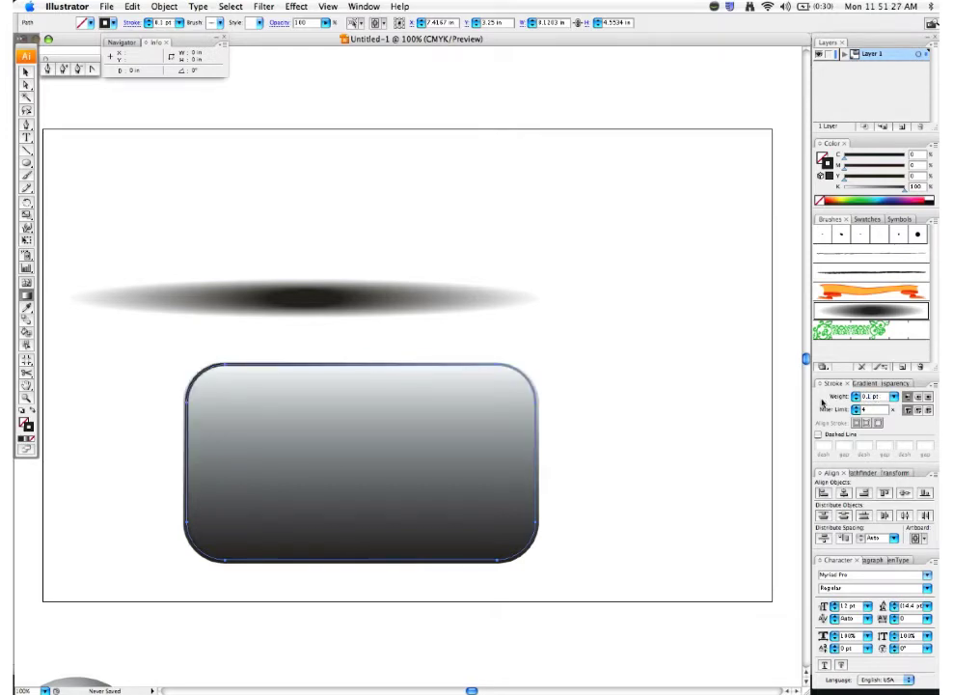
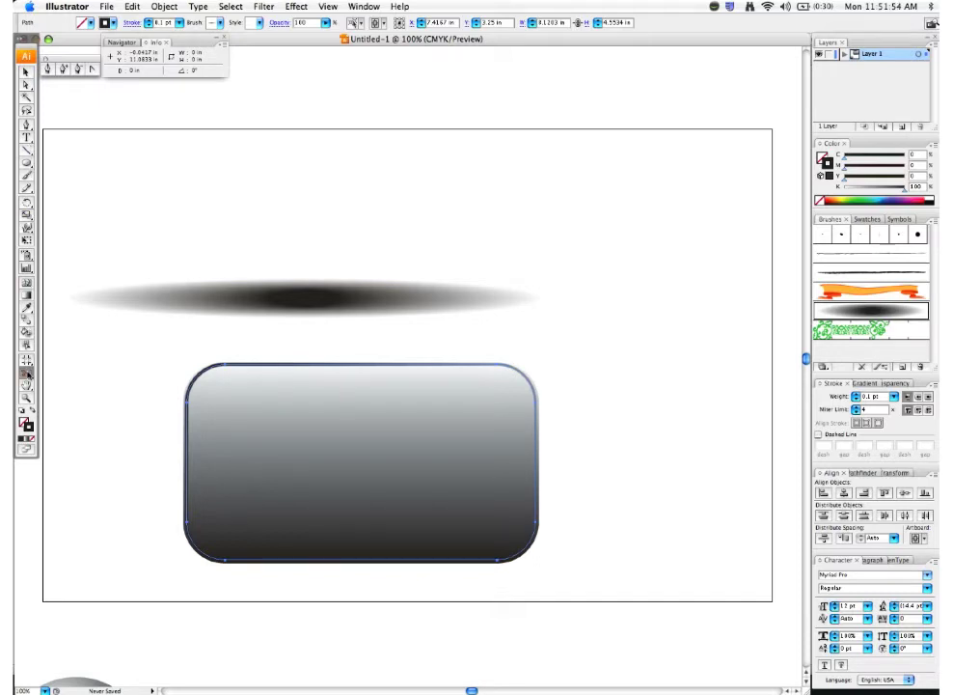
- Cut the brushed inner outline with the Scissors tool at its upper-right and lower-left rounded corners
click(26, 373)
click(523, 372)
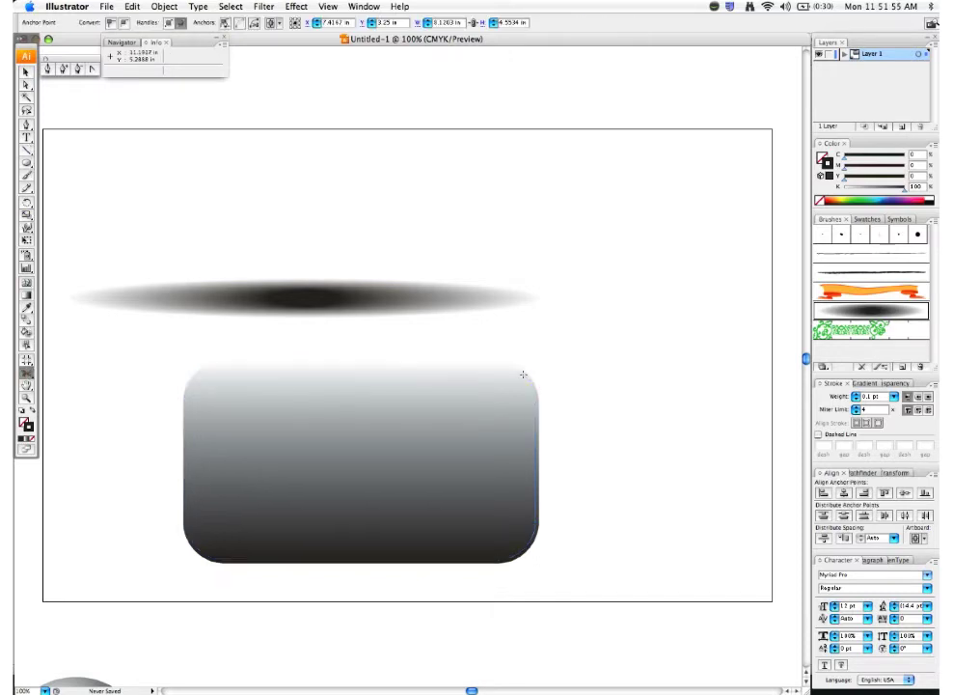
click(199, 551)
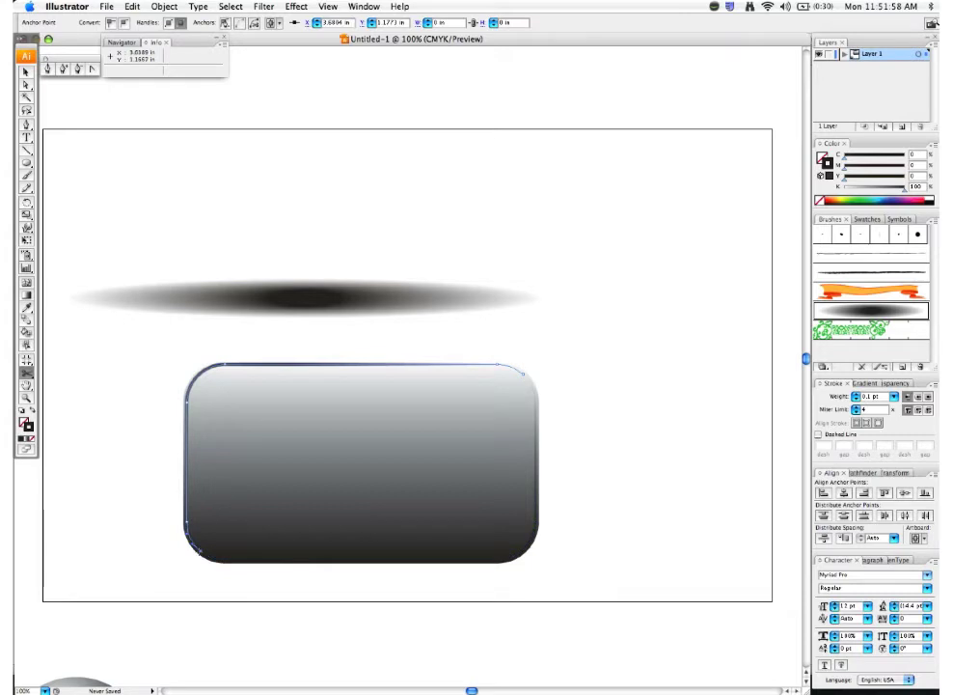
key(v)
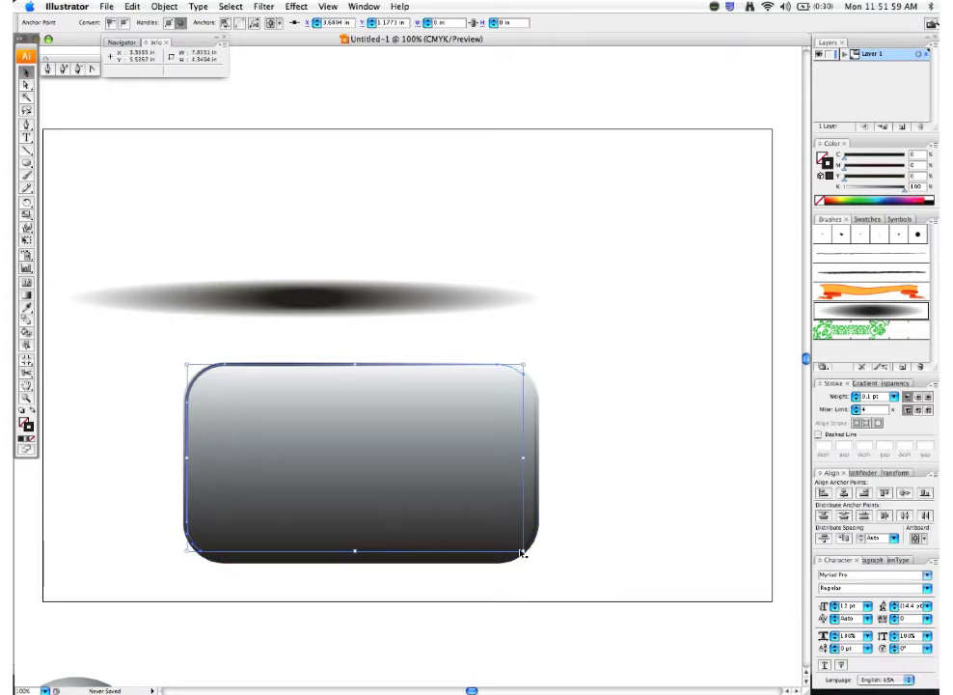
- Move the upper-left piece of the cut outline slightly up and outward from the button, checking both pieces by selecting them
click(533, 547)
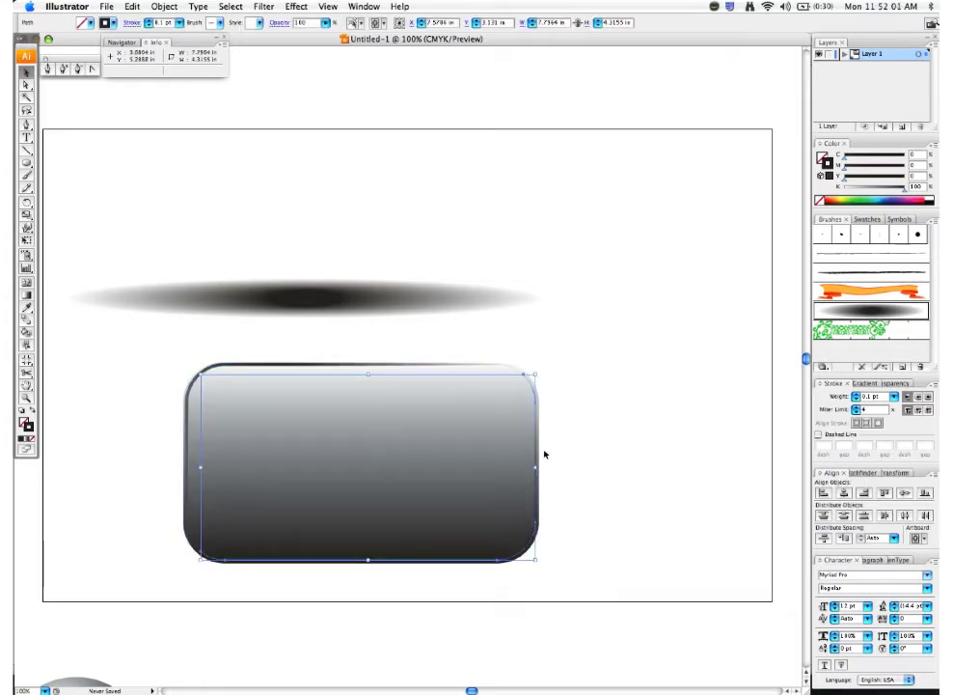
drag(232, 368, 231, 367)
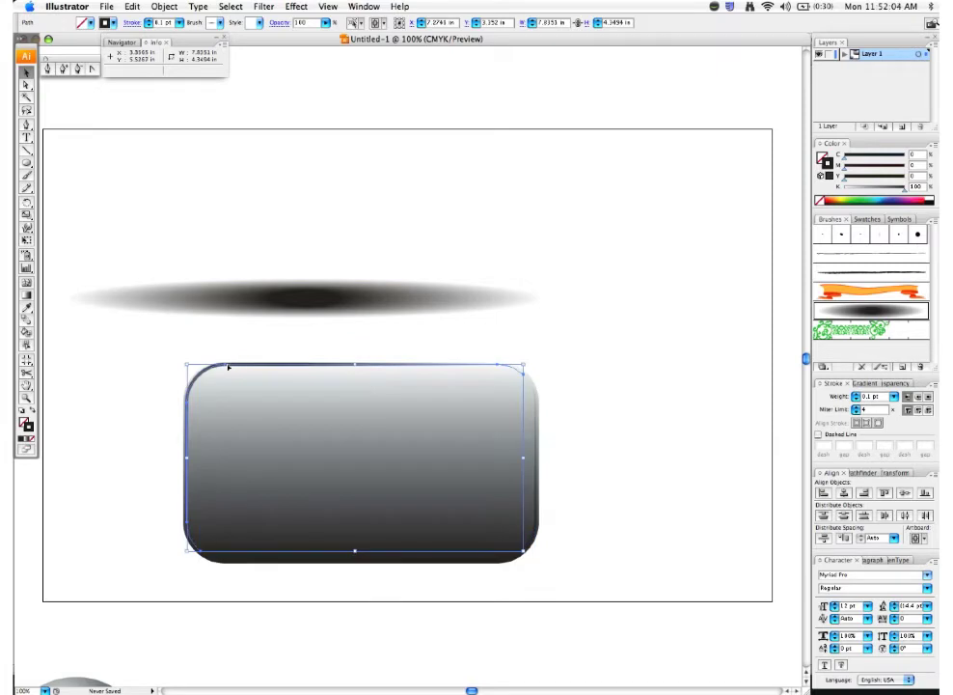
drag(344, 366, 341, 358)
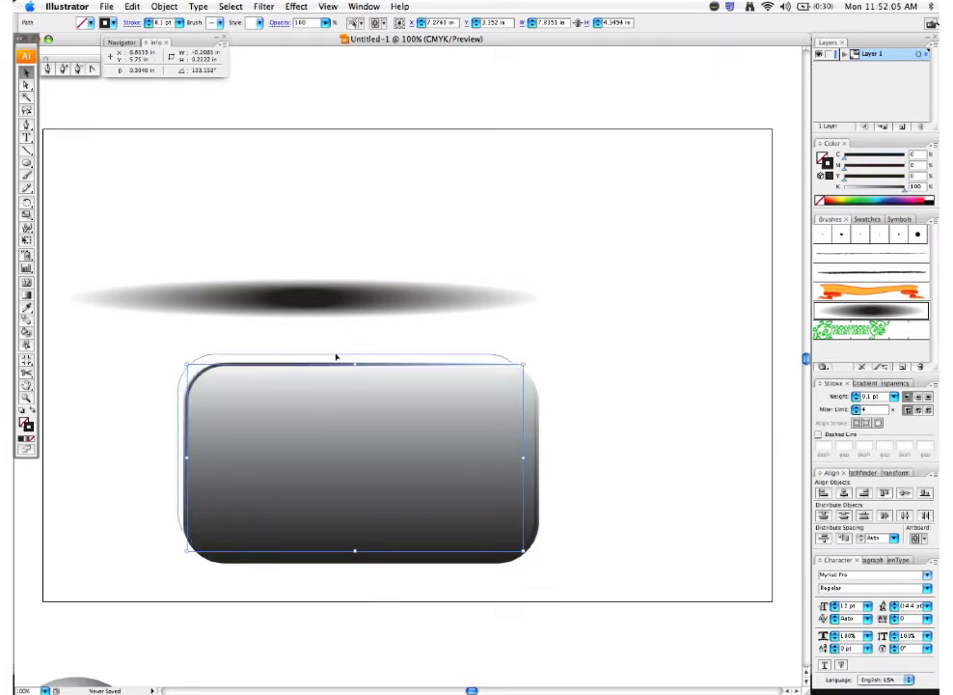
click(545, 476)
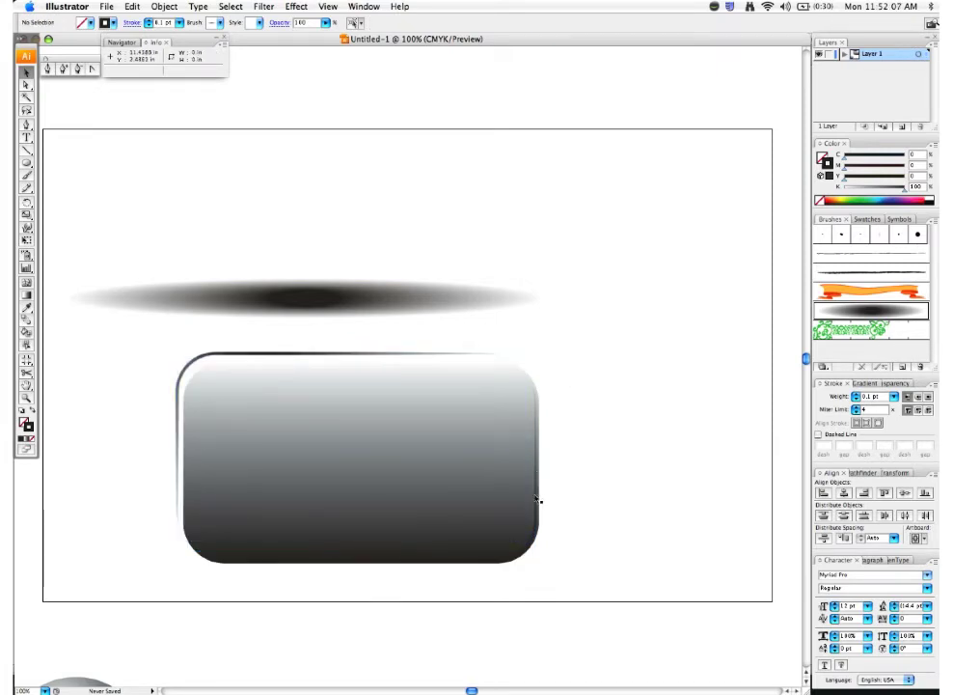
click(538, 499)
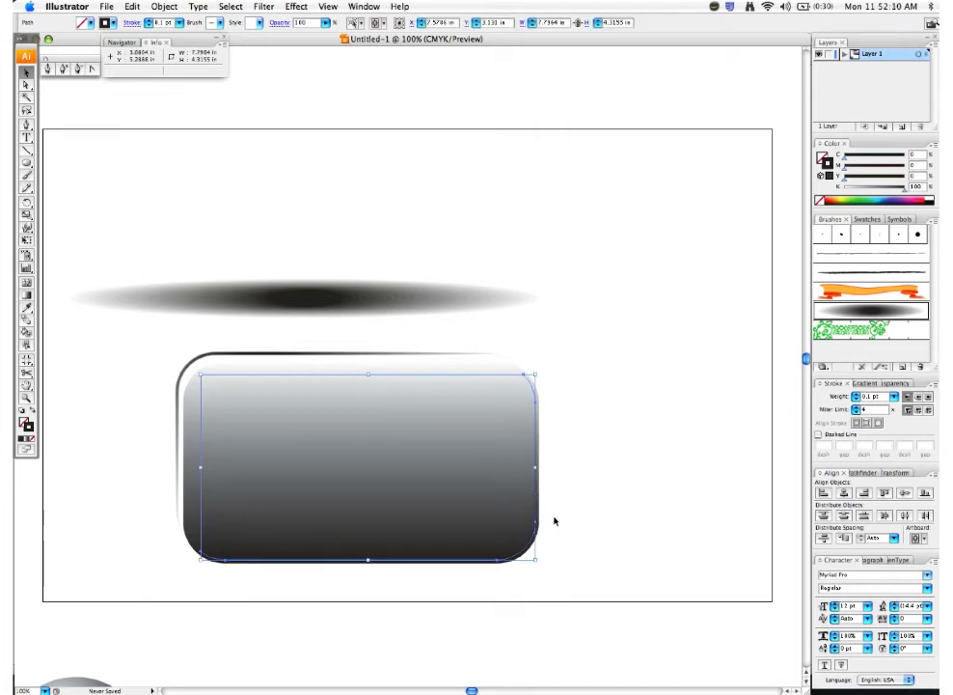
click(557, 522)
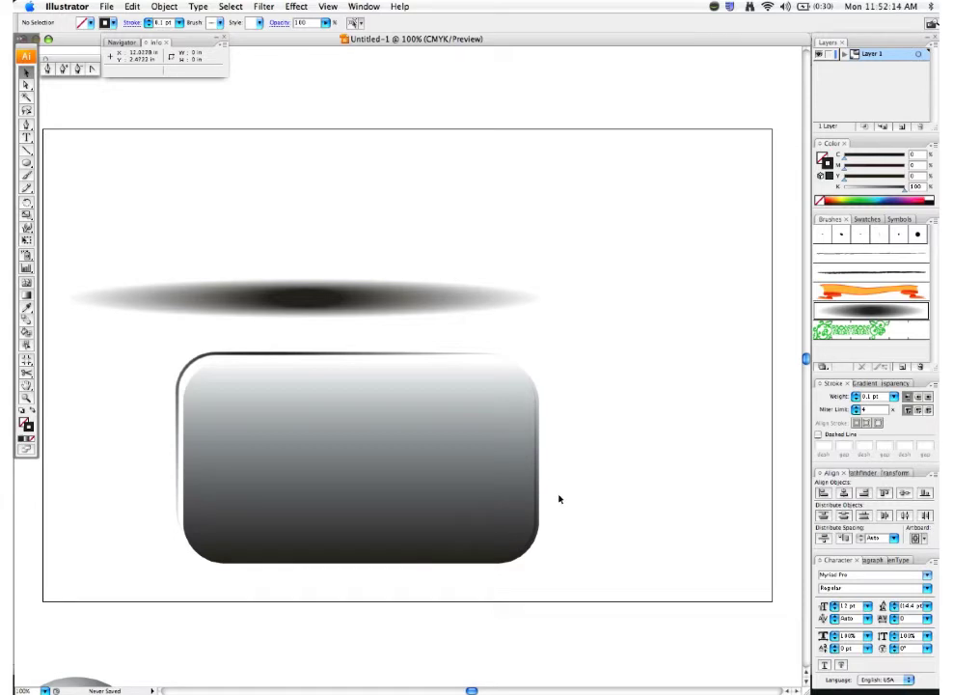
- Shift the whole button artwork slightly down and duplicate the blended ellipse above the original
drag(149, 375, 518, 516)
click(521, 249)
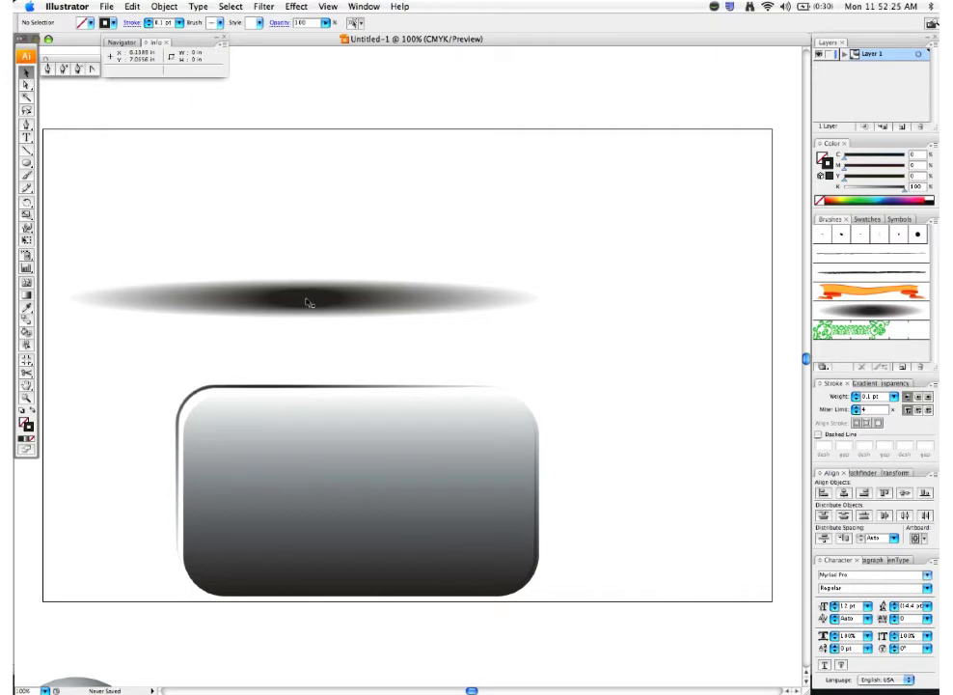
drag(308, 302, 294, 218)
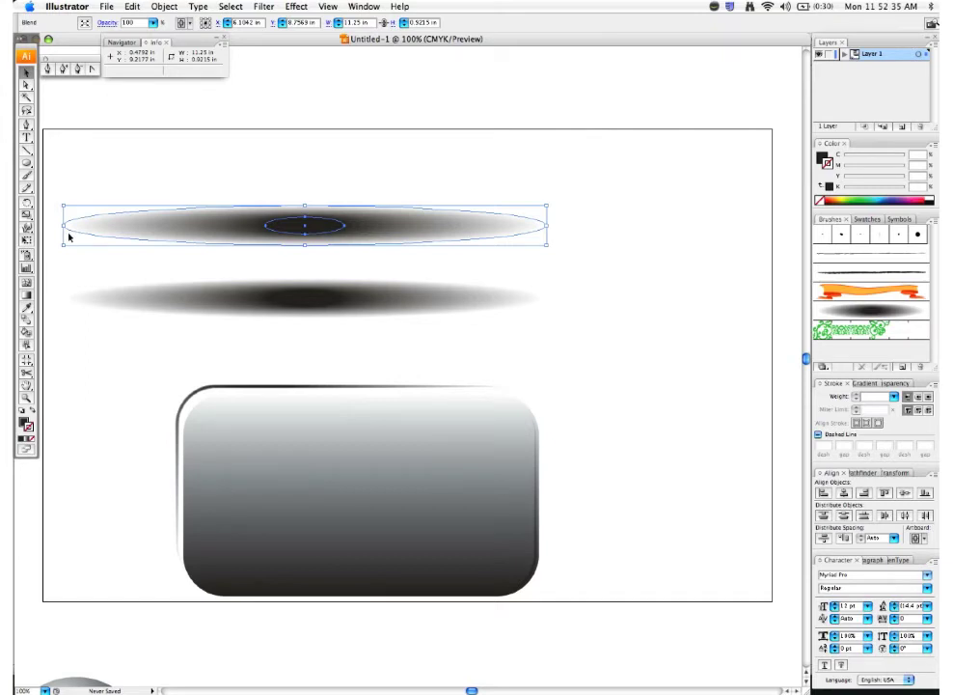
- Directly select both the inner and outer ellipses of the duplicated blend and fill them with white
click(26, 85)
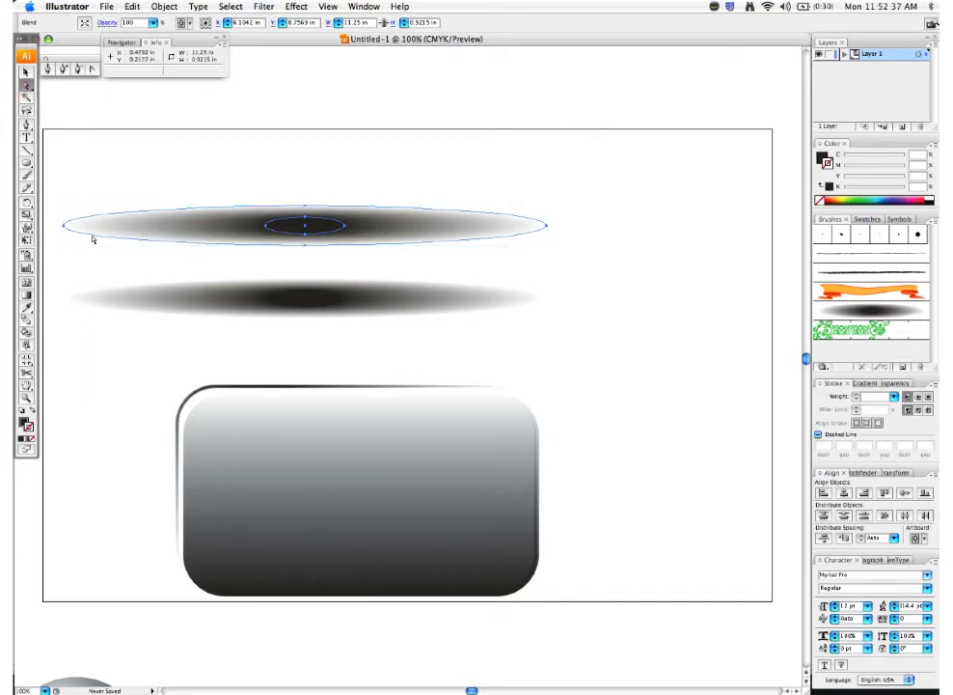
click(261, 253)
click(275, 233)
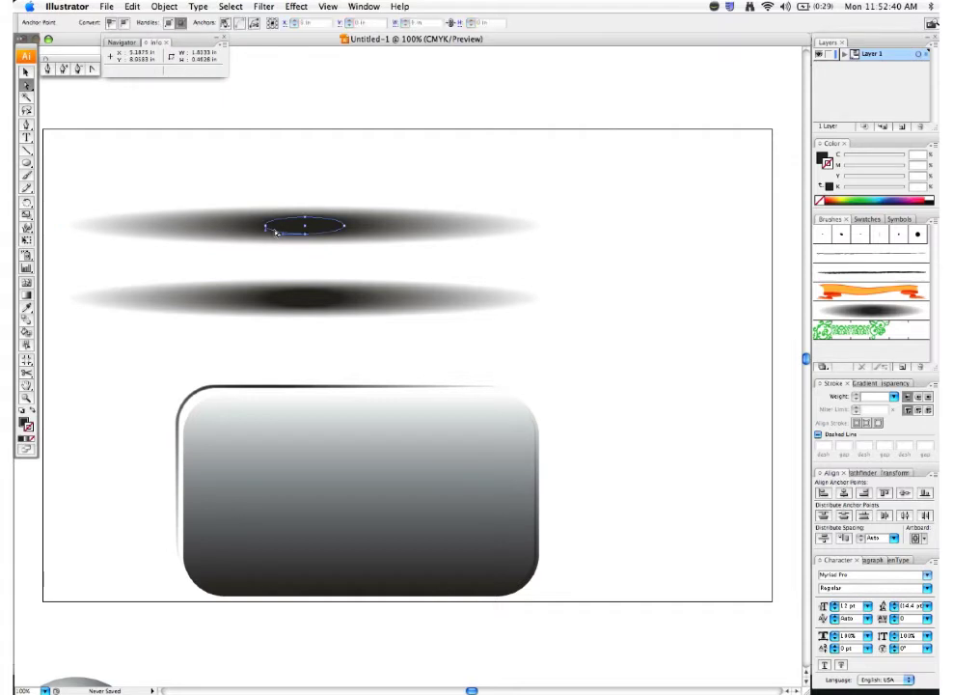
click(73, 233)
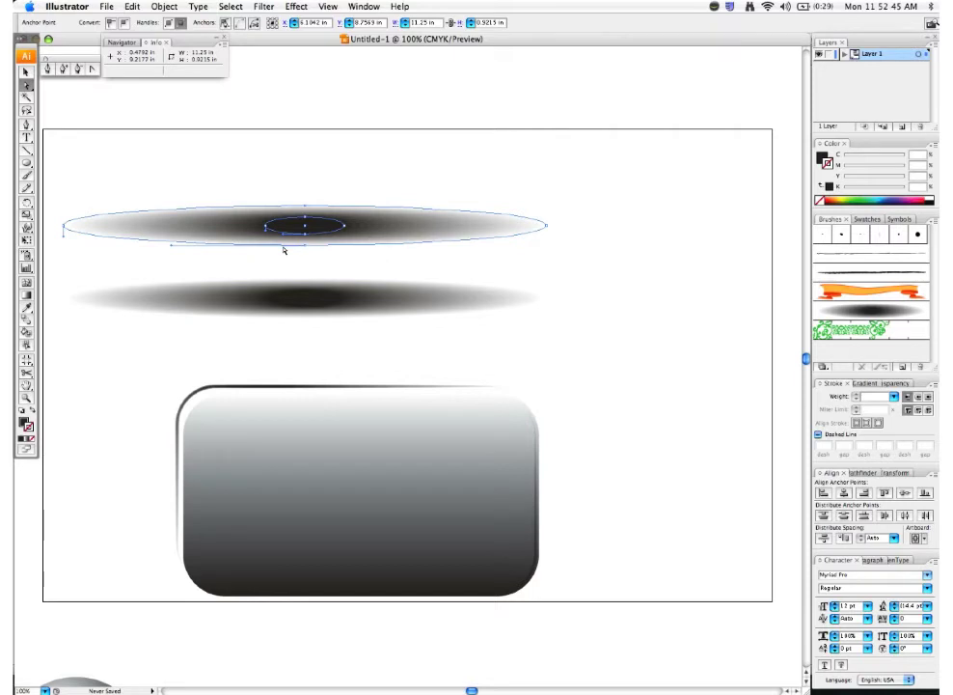
click(919, 197)
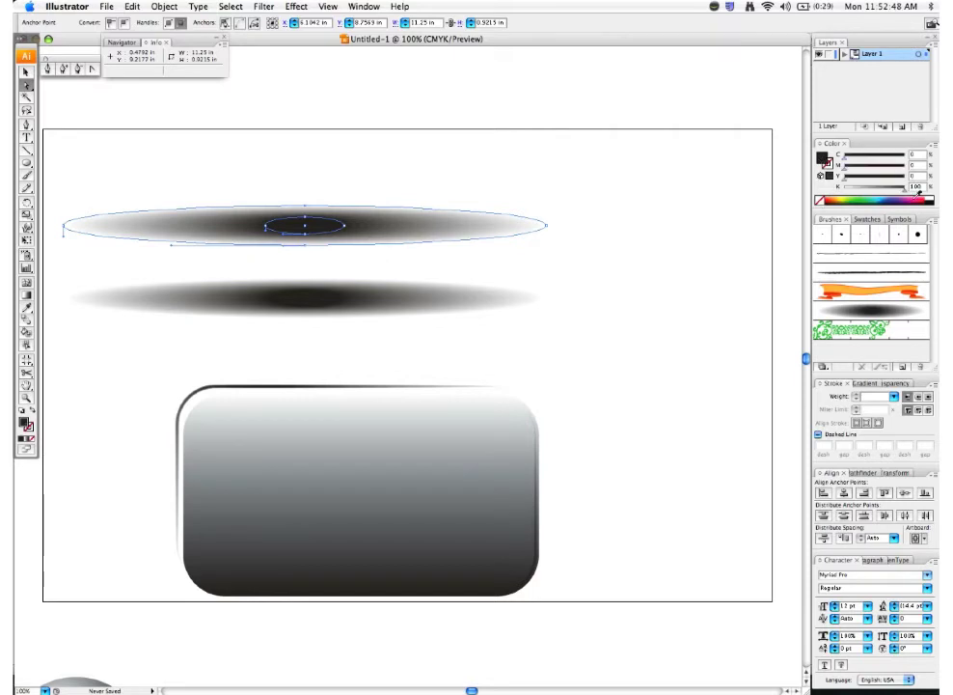
click(932, 196)
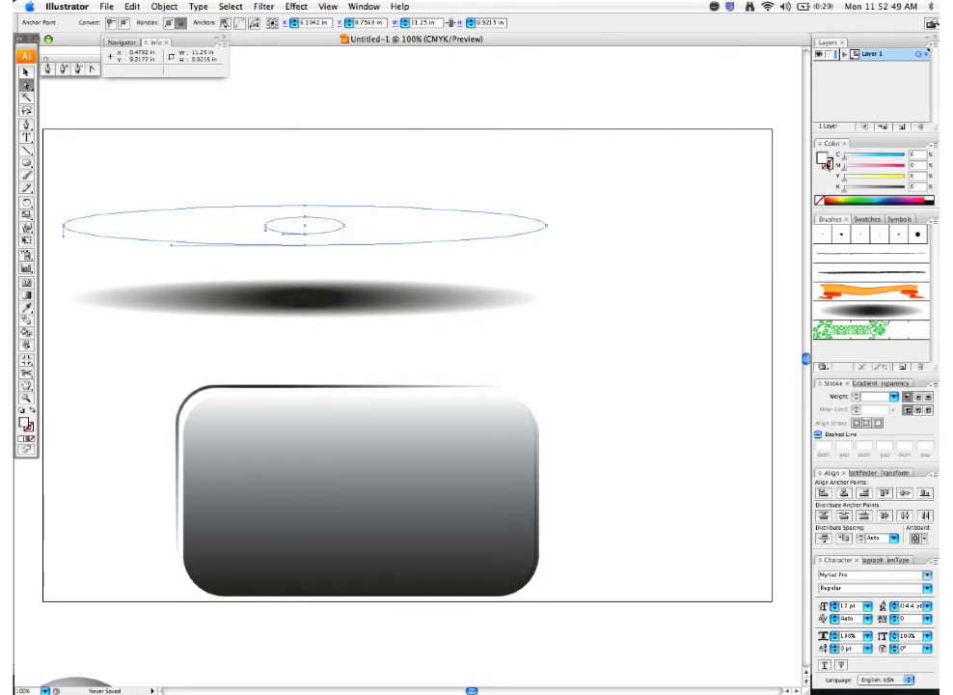
- Try 100% magenta and 100% cyan as the duplicated blend's fill, and return the fill to white
drag(903, 166, 906, 168)
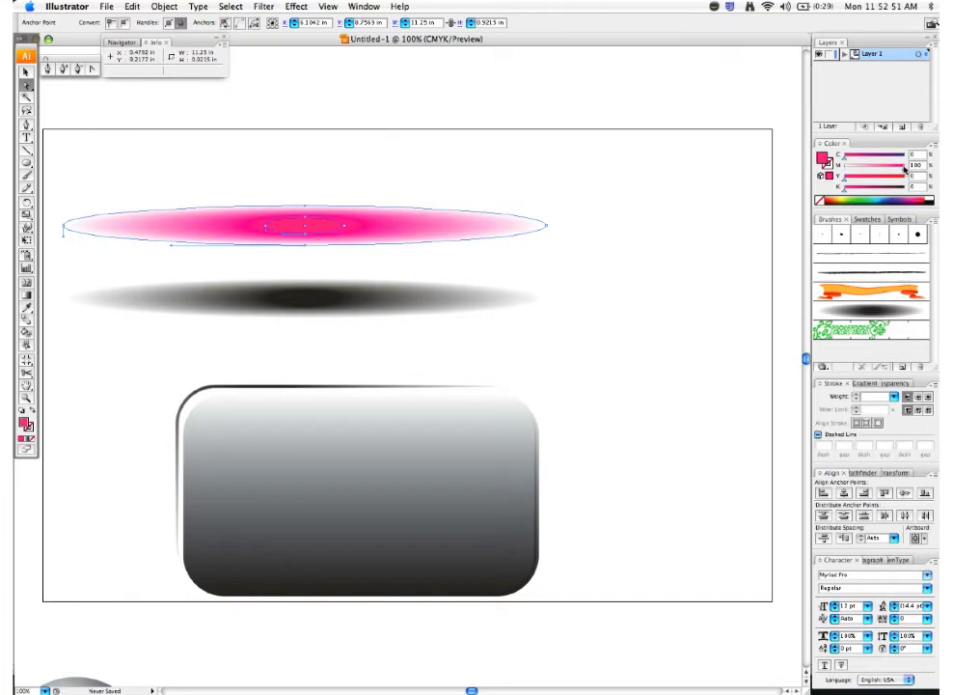
click(903, 155)
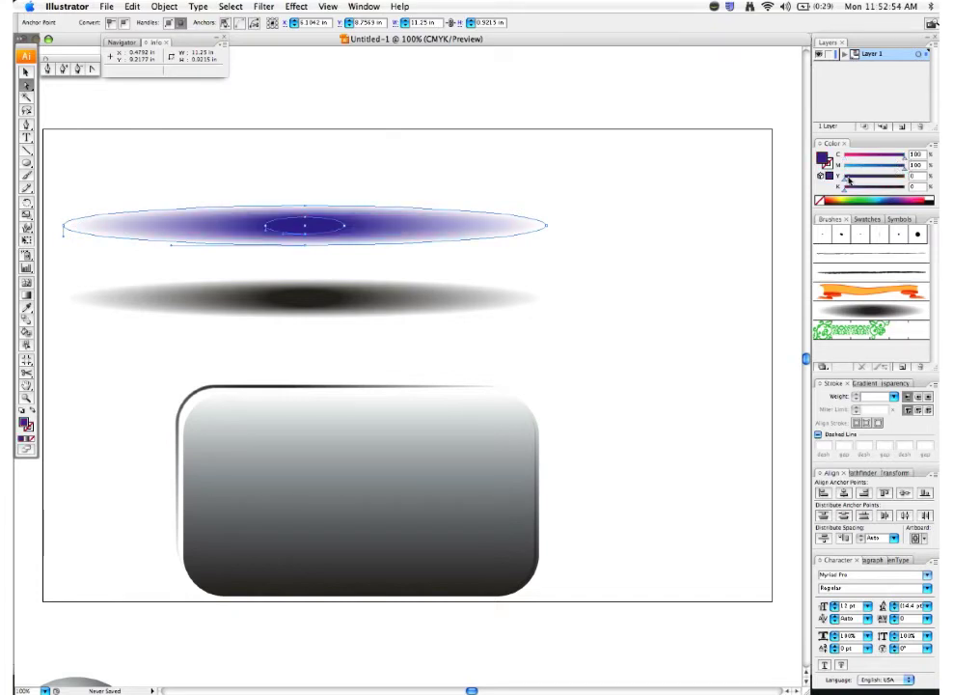
drag(903, 165, 845, 155)
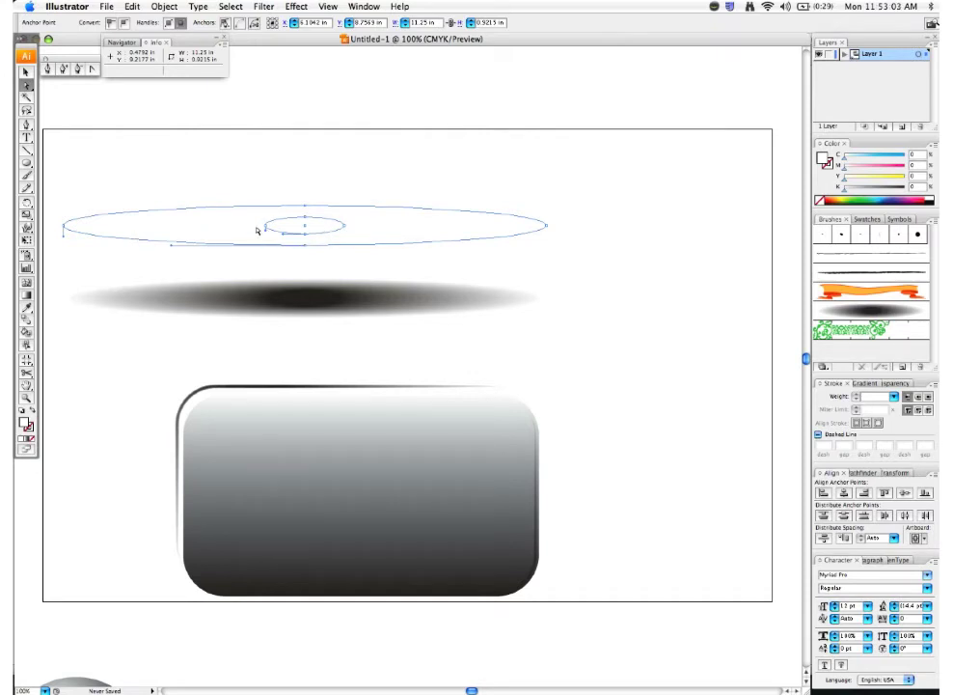
- Move the white blended ellipse onto the upper half of the button as a highlight and deselect it
click(27, 165)
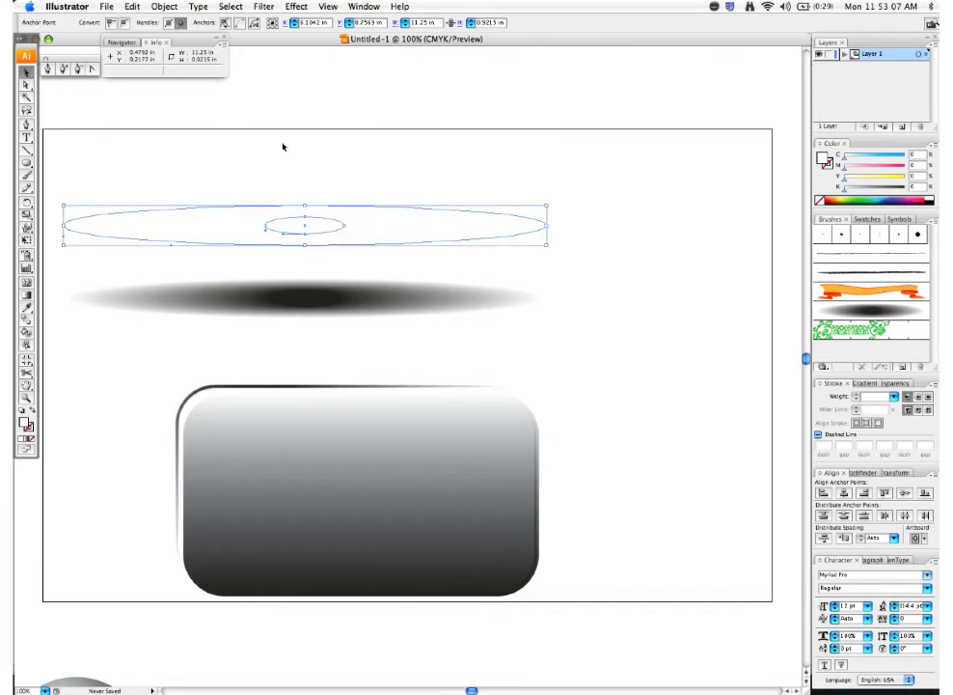
click(312, 227)
drag(307, 228, 330, 447)
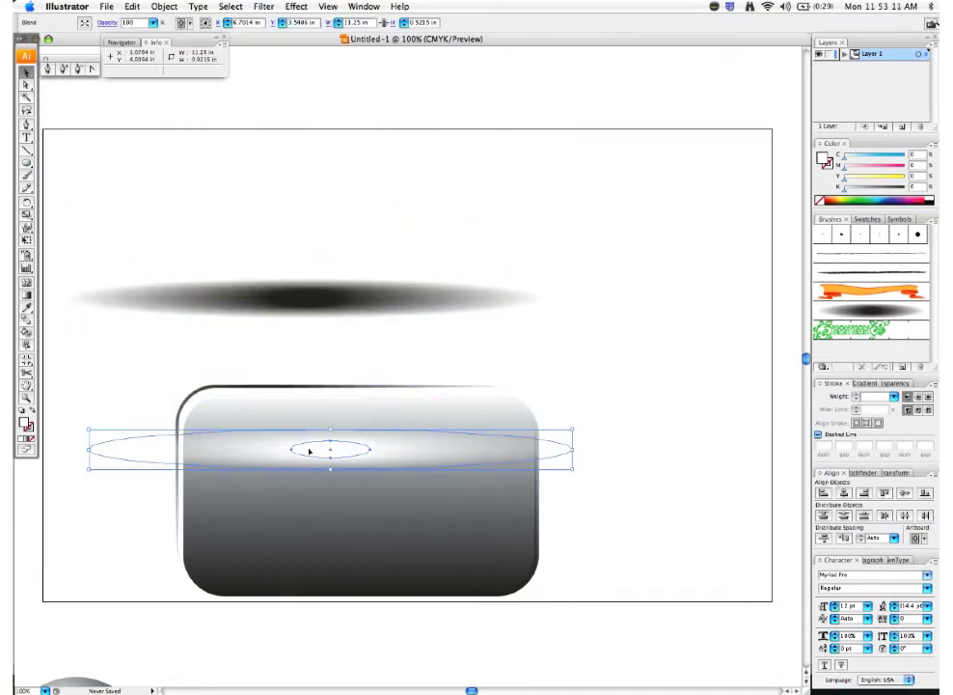
click(152, 524)
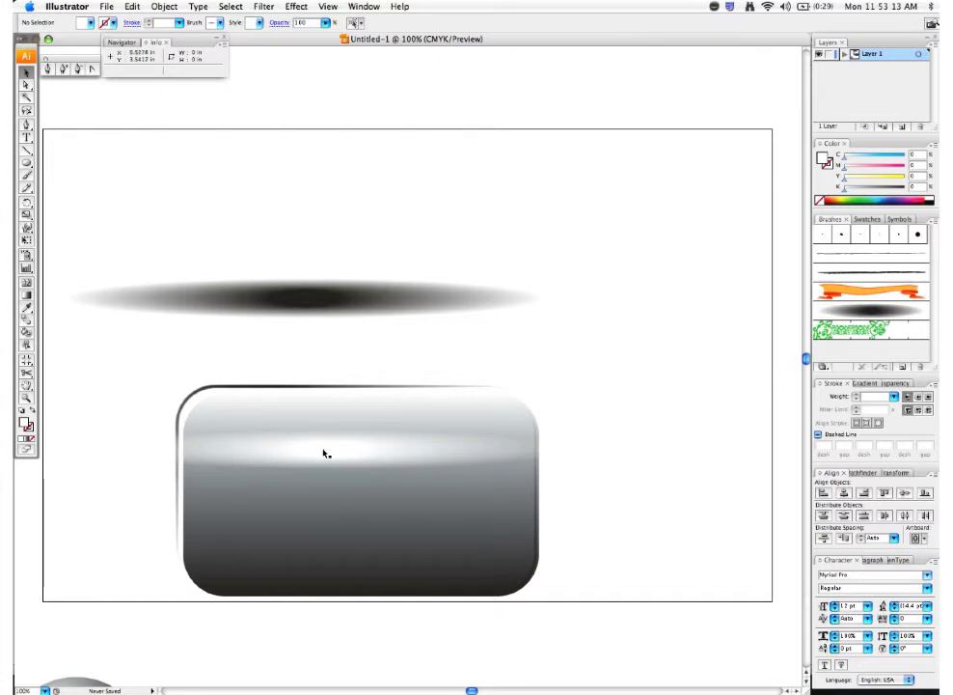
- Move the white blended ellipse off the button to above the black one and save it as a new art brush with default options
drag(323, 452, 325, 247)
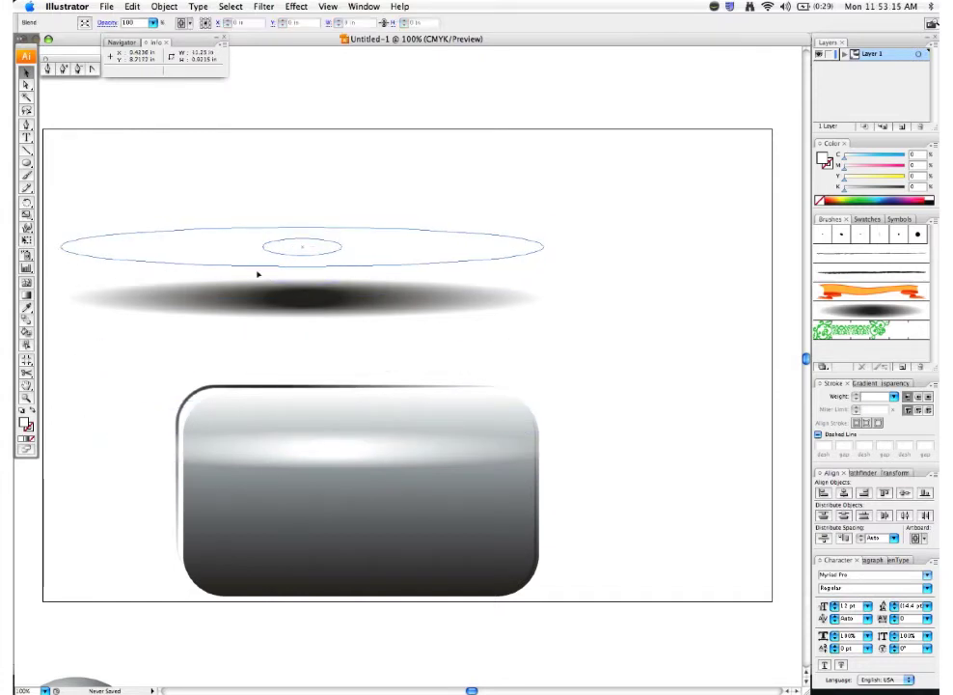
mouse_move(258, 275)
mouse_down()
mouse_move(295, 251)
mouse_move(756, 311)
mouse_move(825, 323)
mouse_move(851, 340)
mouse_up()
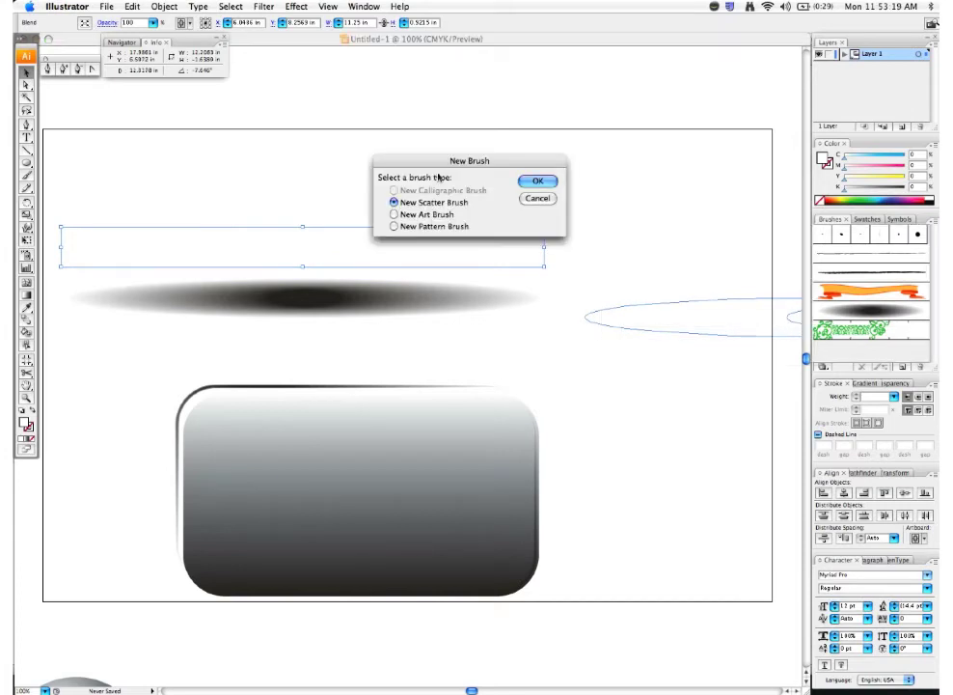
click(437, 216)
click(537, 182)
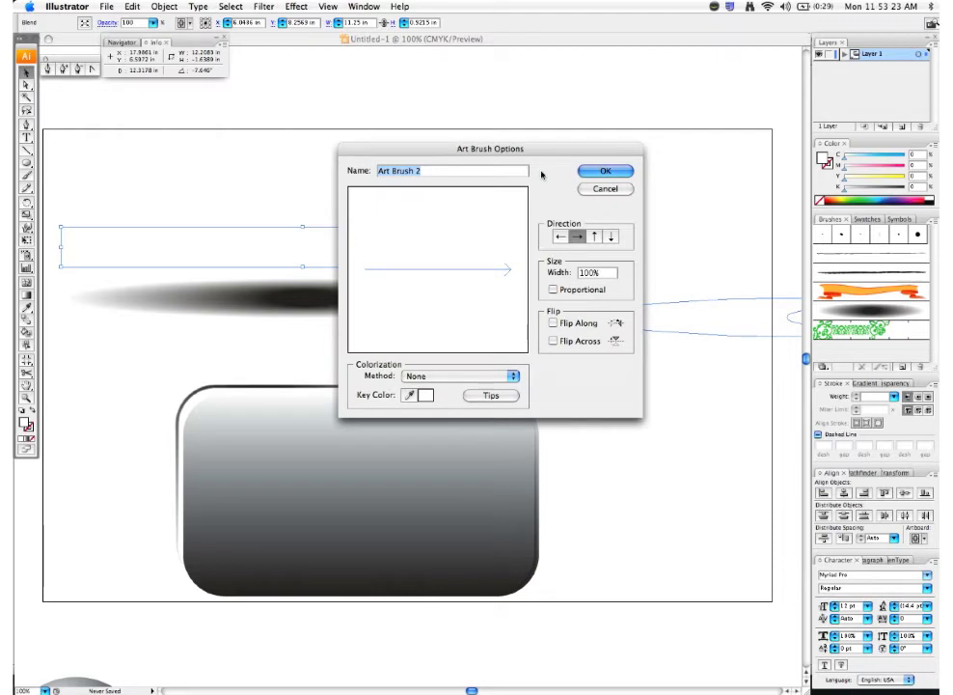
click(591, 174)
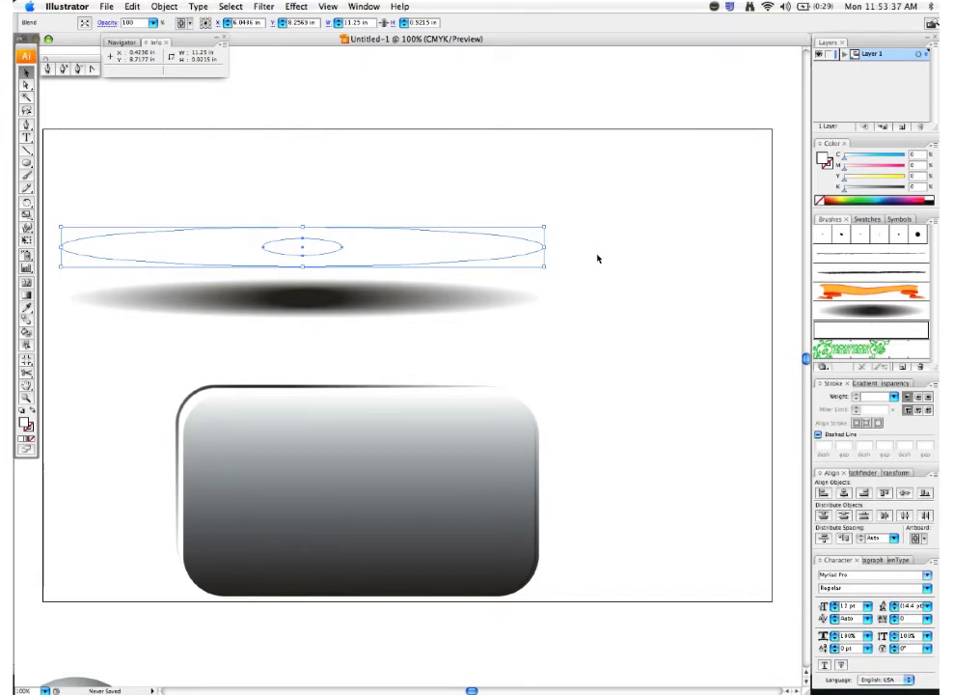
- Move the dark brush stroke along the button's upper-left edge slightly down and right, onto the button's face
click(167, 422)
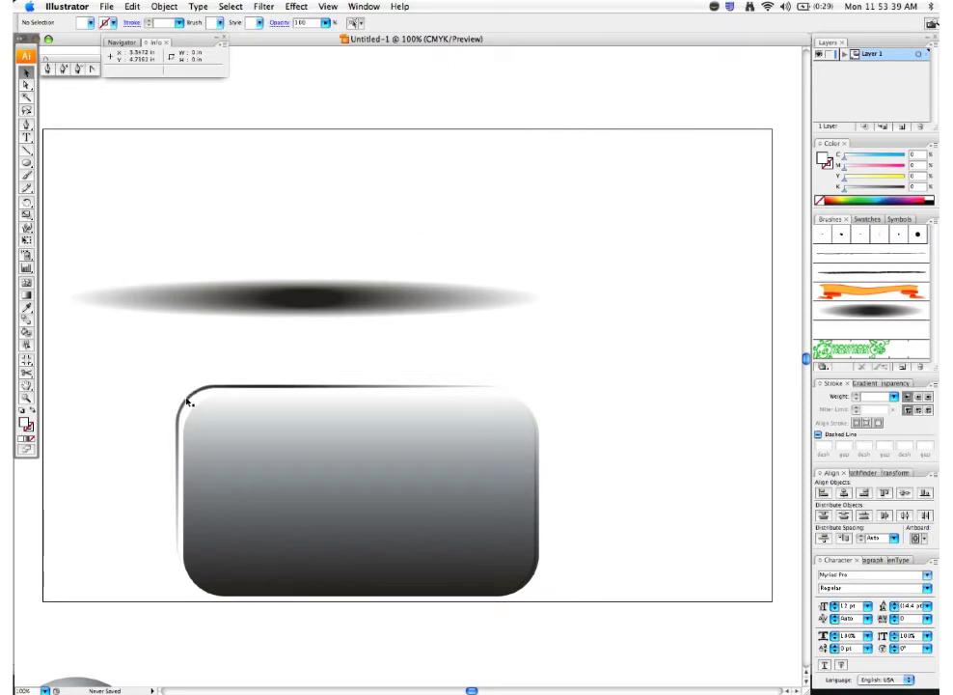
click(196, 389)
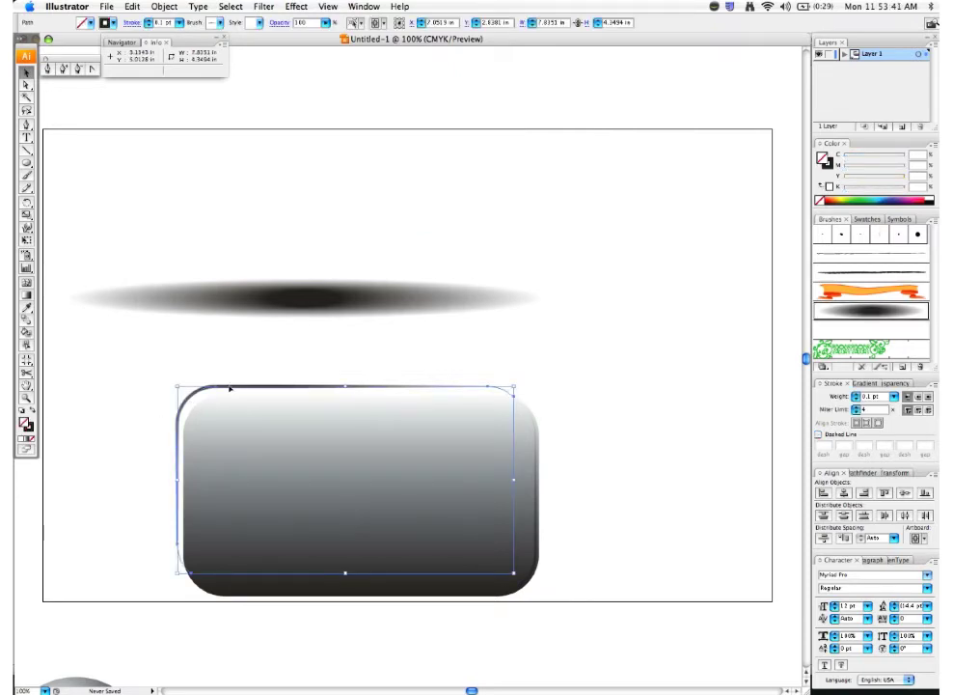
mouse_move(232, 389)
mouse_down()
mouse_move(241, 402)
mouse_move(237, 394)
mouse_up()
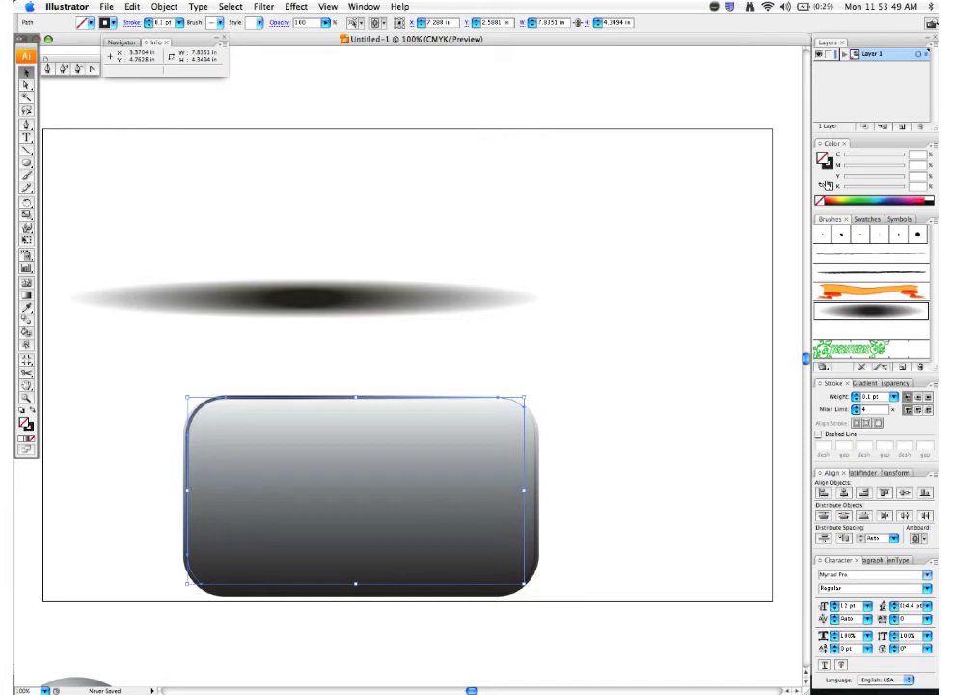
- Replace that edge stroke's black brush with the new white art brush at 0.25 pt weight
key(slash)
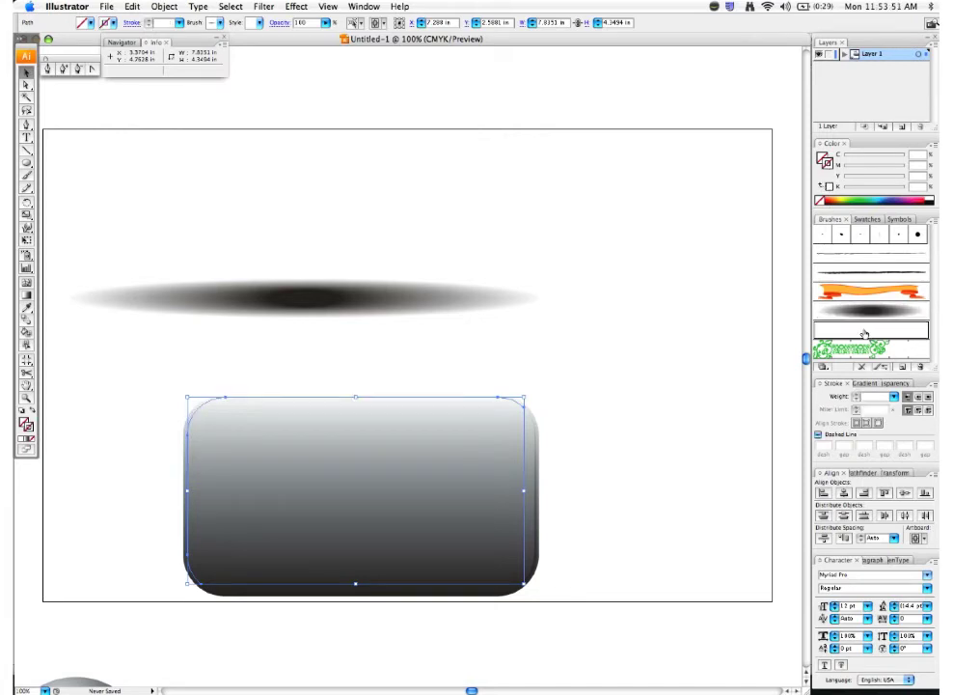
click(864, 331)
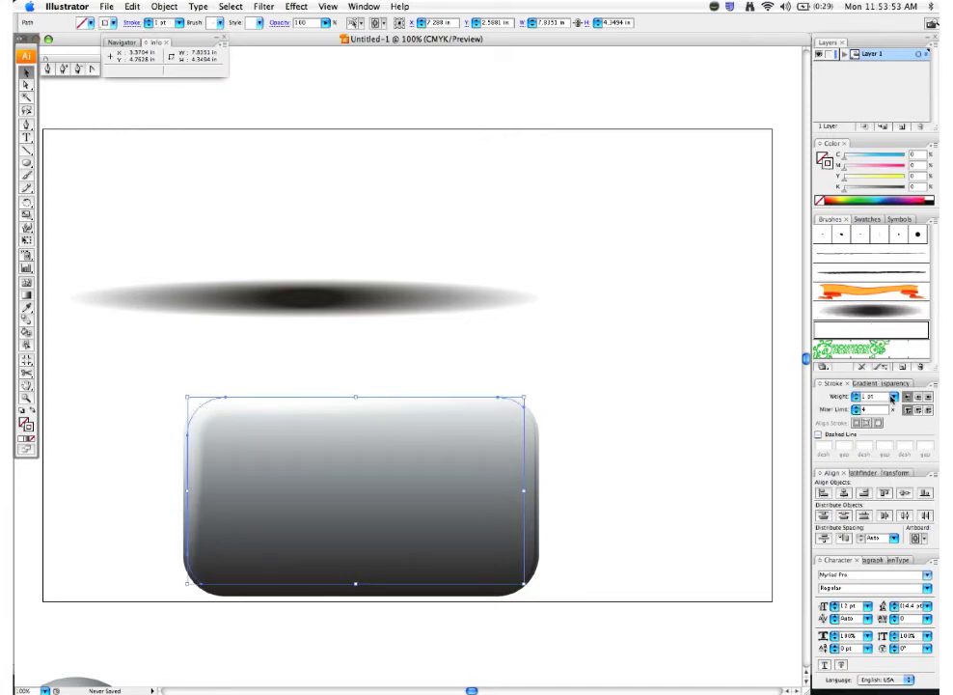
click(895, 396)
click(898, 364)
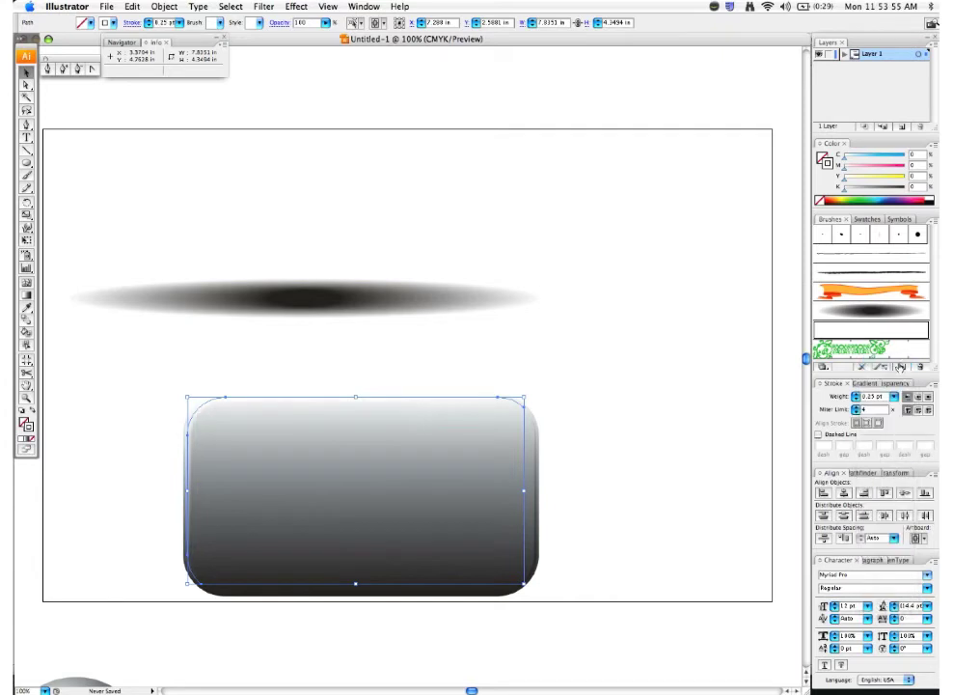
- Shift the white highlight stroke slightly further inside the button's upper-left edge and deselect it
click(152, 458)
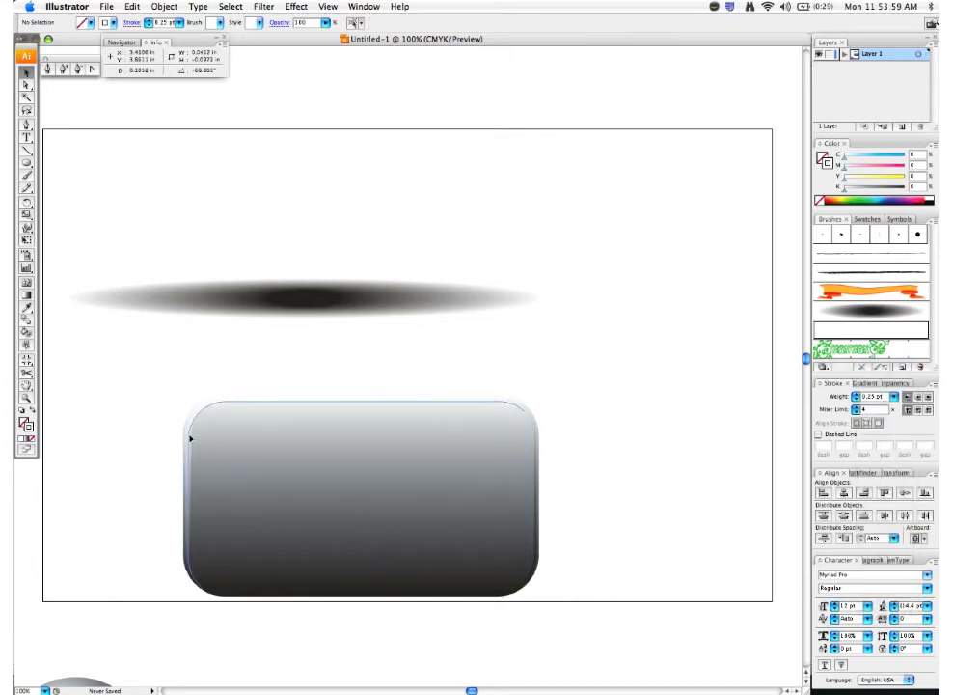
click(190, 439)
click(119, 483)
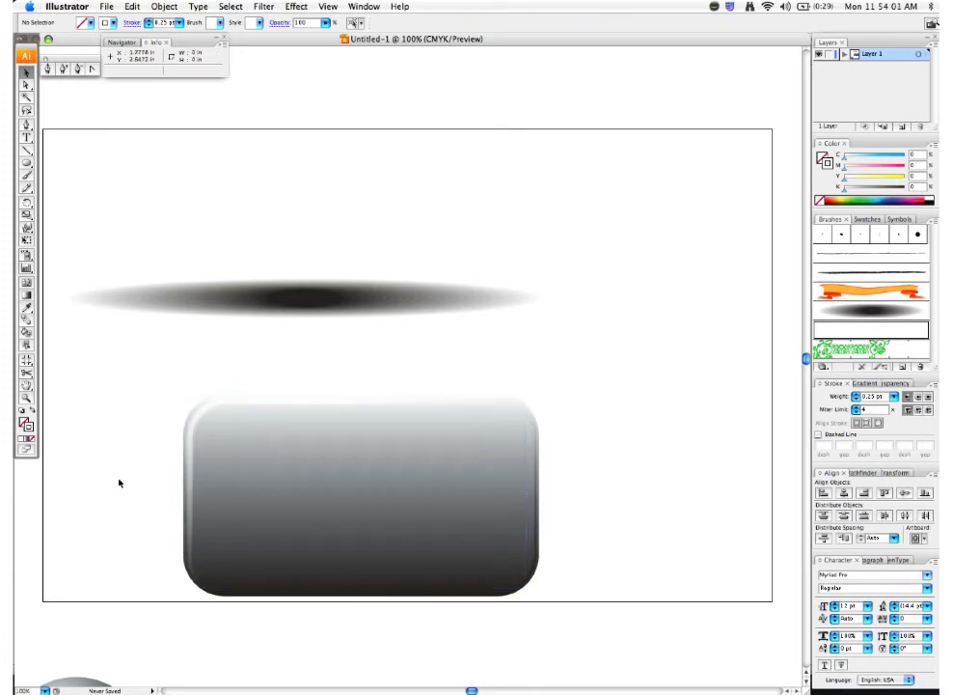
- Reverse the button's gradient so it runs from dark at the upper edge to light at the lower edge
click(366, 495)
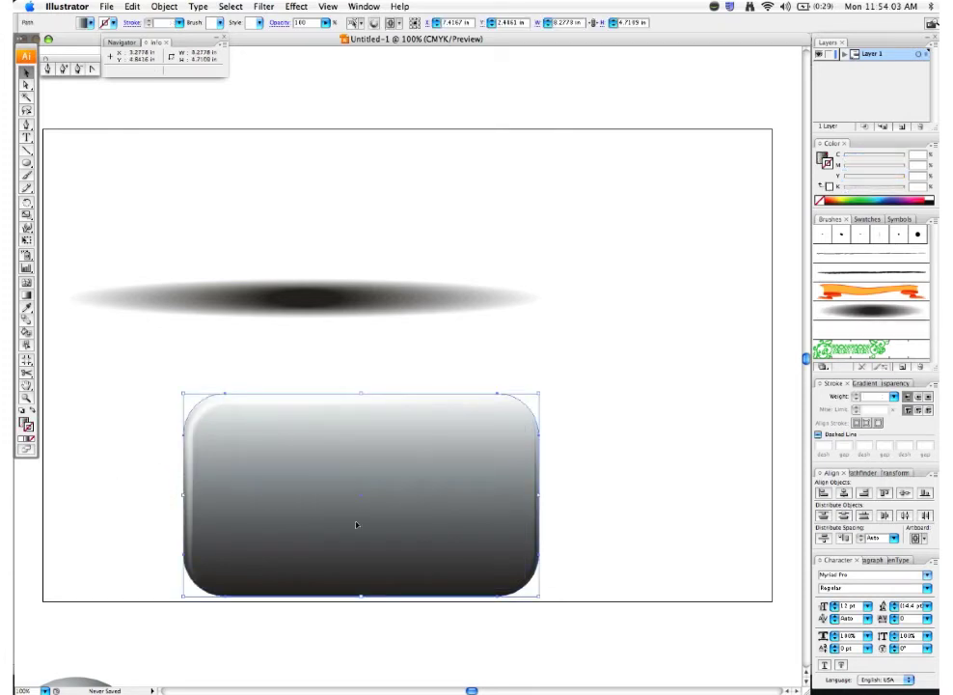
key(g)
drag(373, 589, 375, 383)
key(v)
click(149, 543)
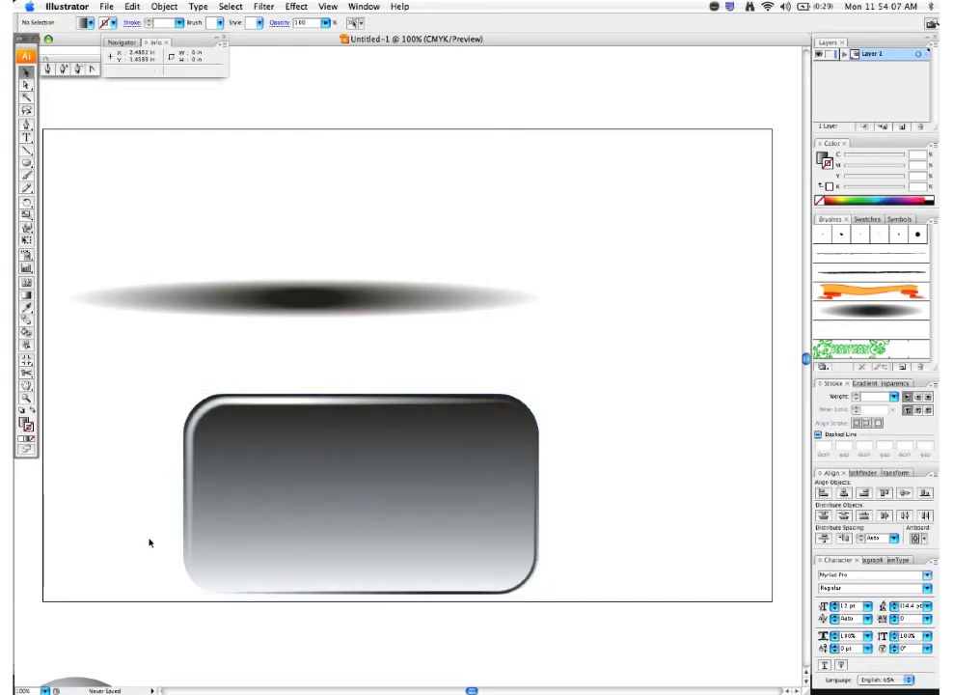
- Enlarge the rounded rectangle slightly from its centre so it extends beyond the highlight and shadow strokes
click(501, 523)
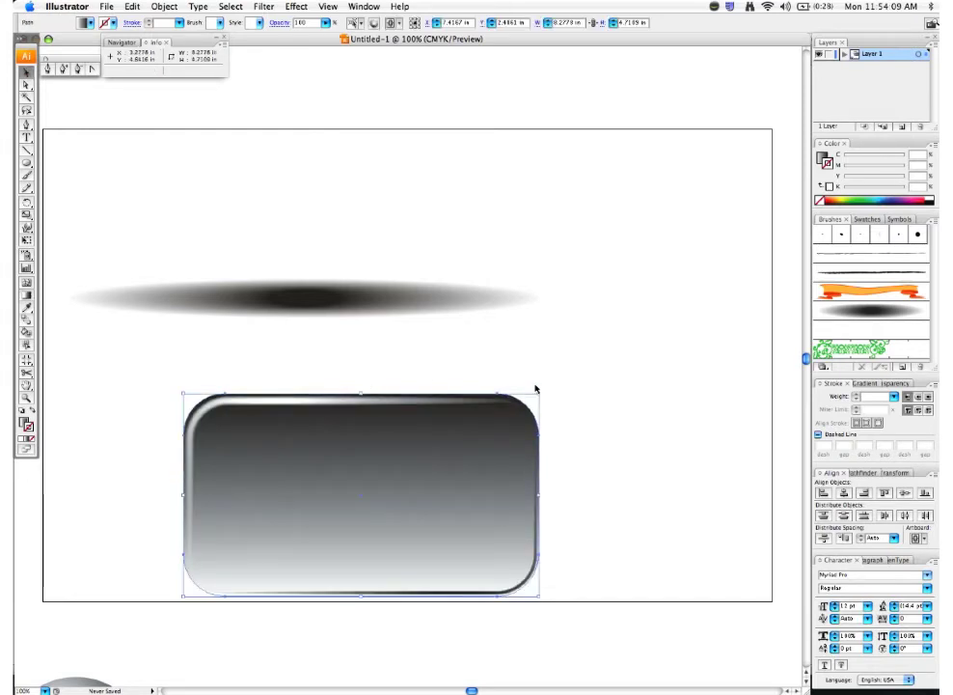
drag(540, 393, 547, 388)
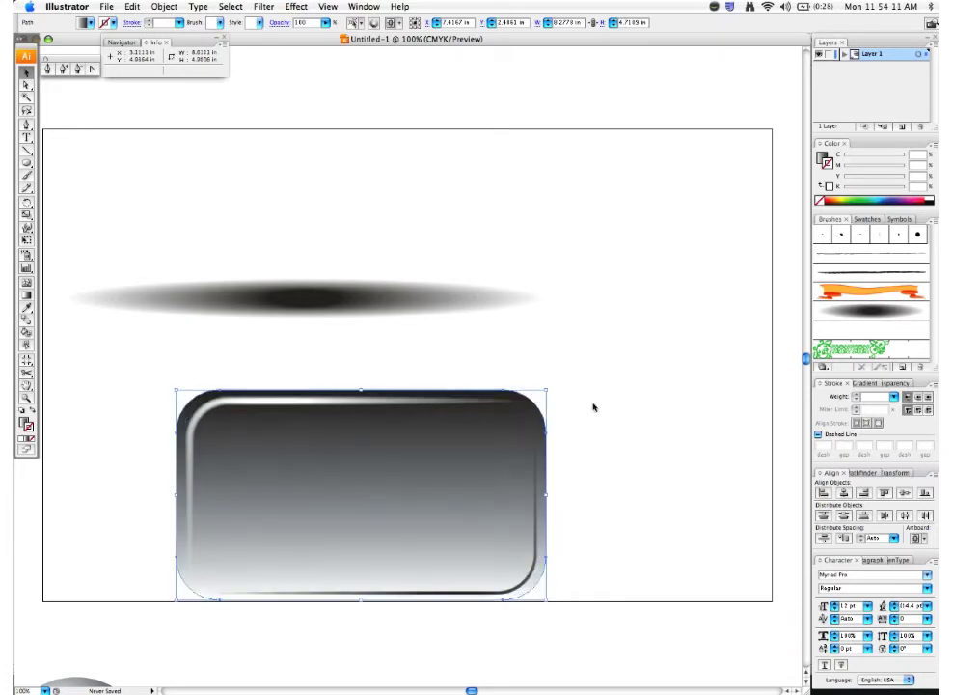
click(598, 443)
click(254, 444)
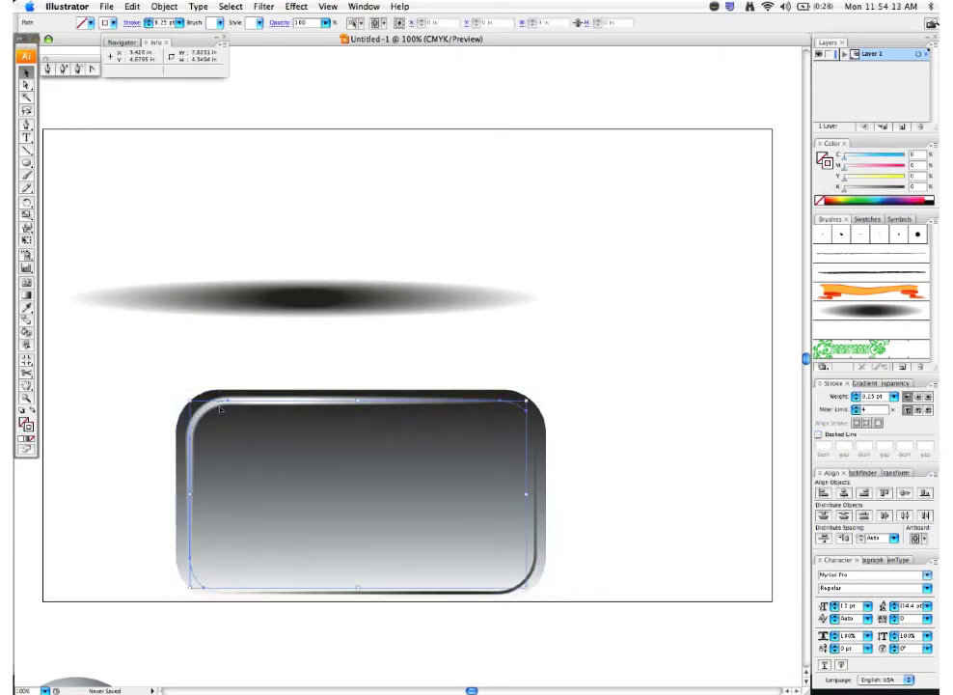
click(141, 459)
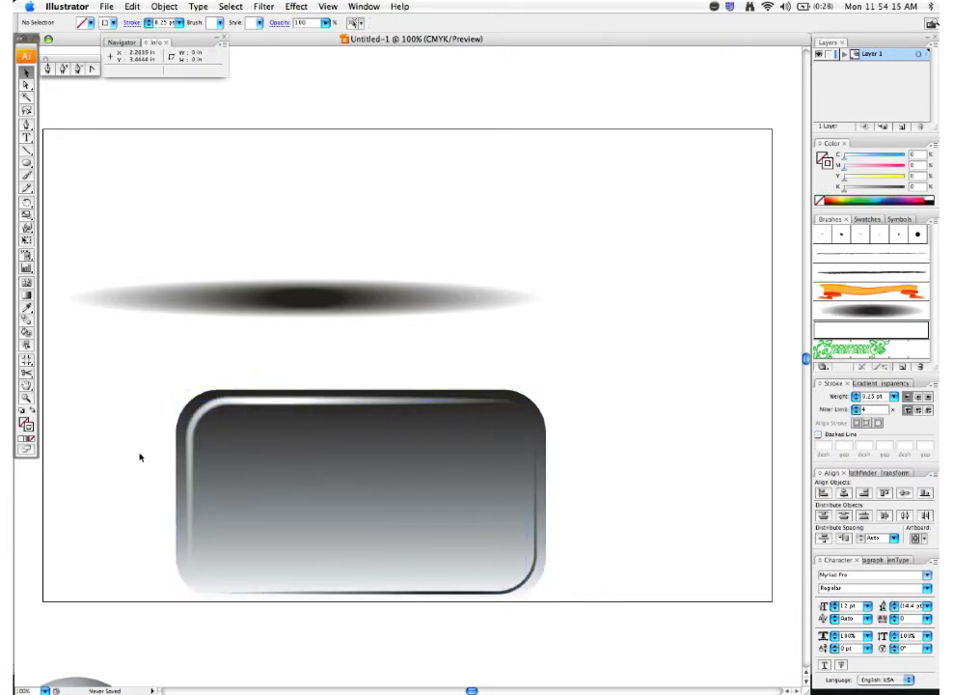
- Directly select the inner ellipse of the black blend and shift it toward the blend's left end
click(292, 254)
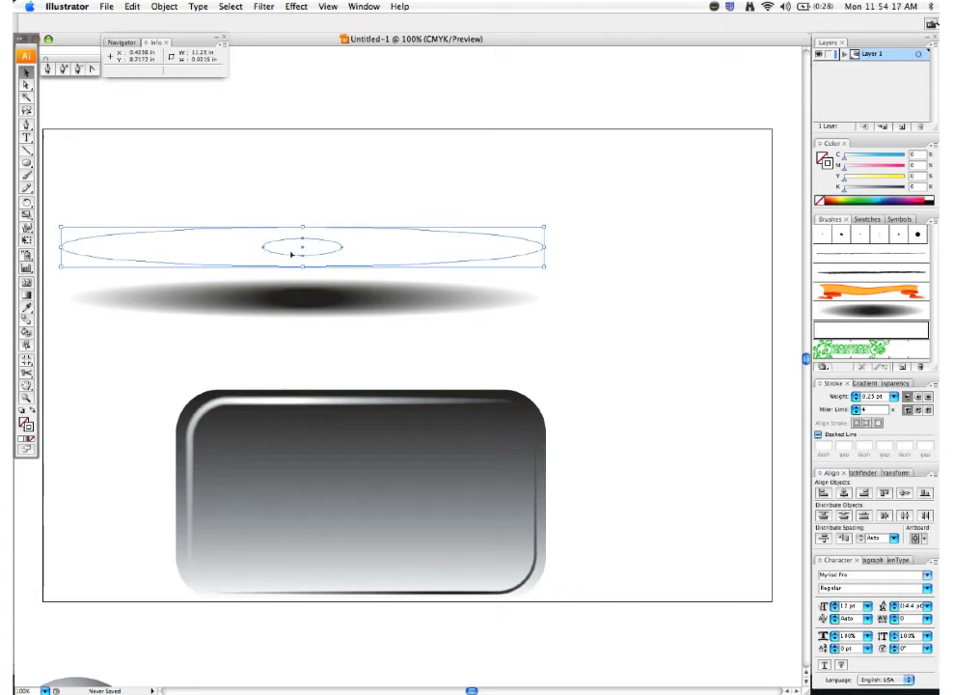
key(a)
click(299, 303)
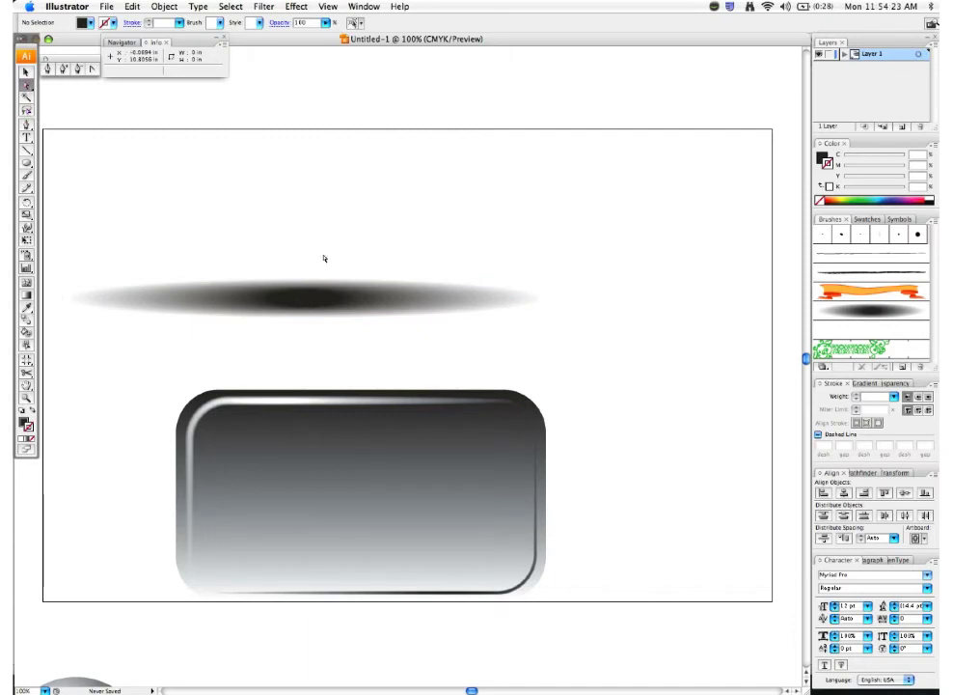
drag(315, 302, 198, 301)
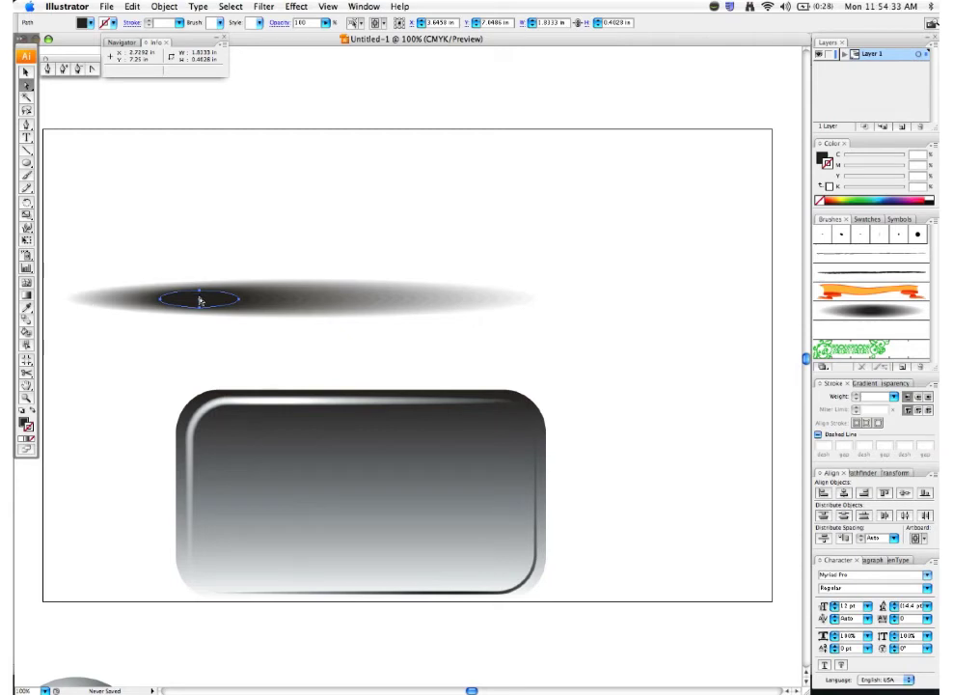
- Flatten the black blend's inner ellipse to about 1.72 × 0.125 in and deselect it
click(26, 72)
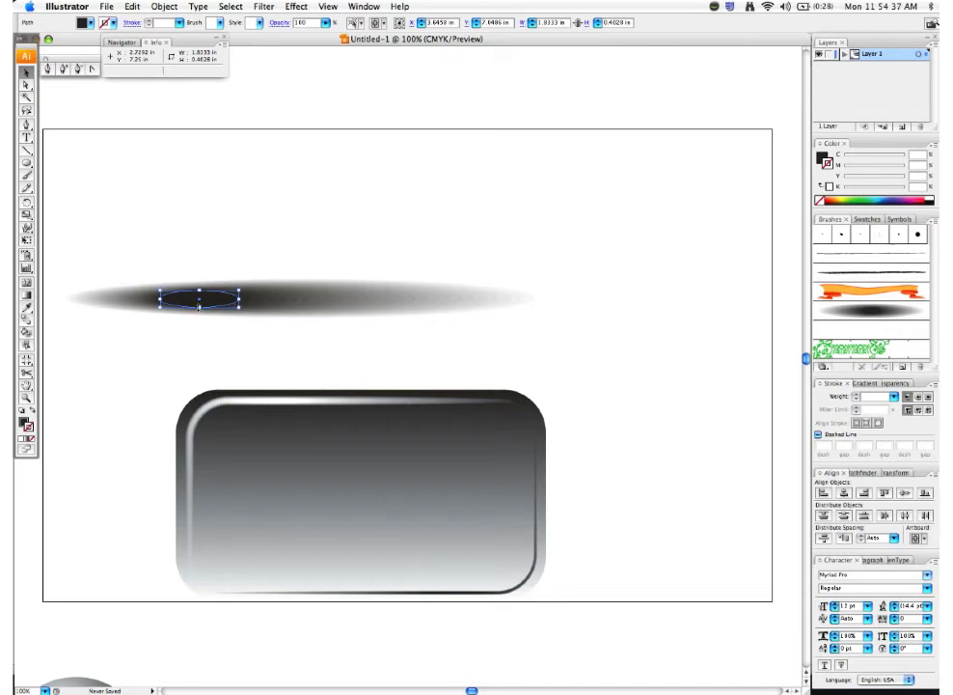
drag(199, 307, 171, 299)
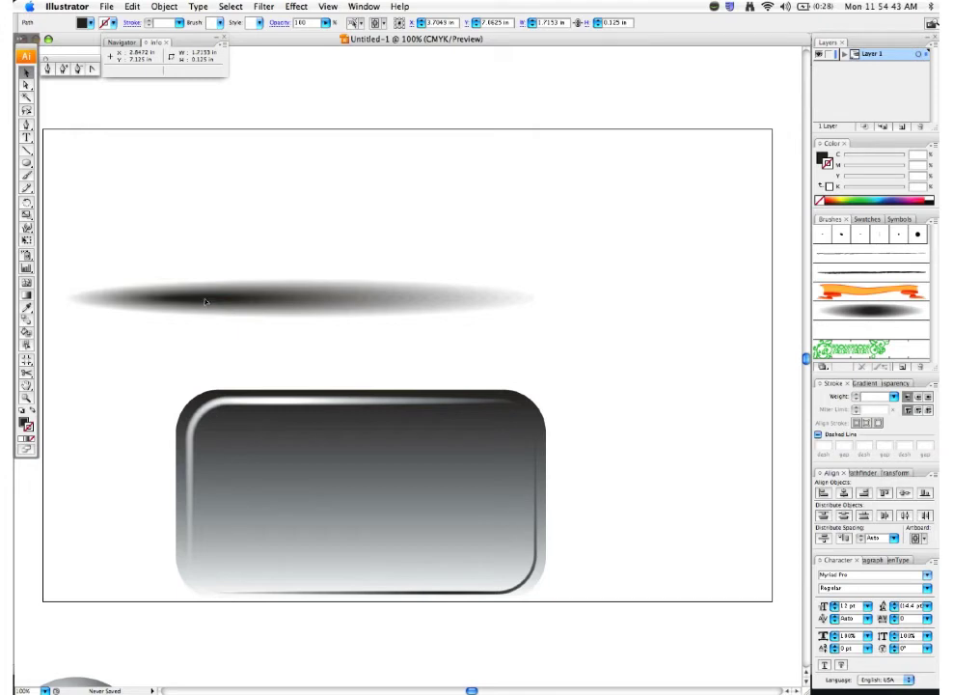
click(153, 338)
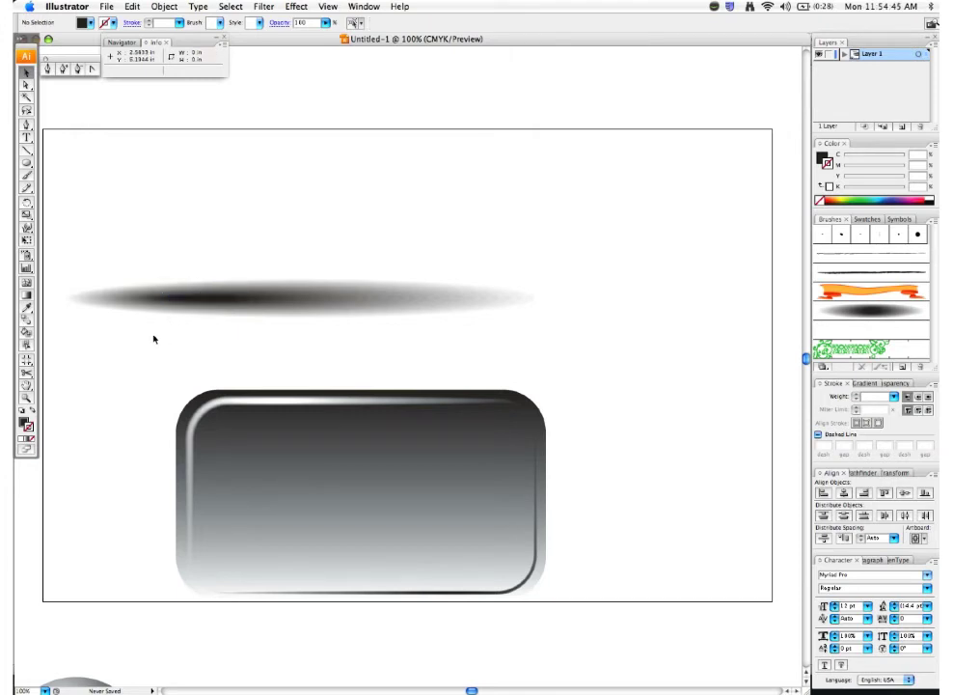
- Squash the whole black blend to a height of about 0.42 in, keeping its width
click(235, 293)
drag(303, 280, 305, 299)
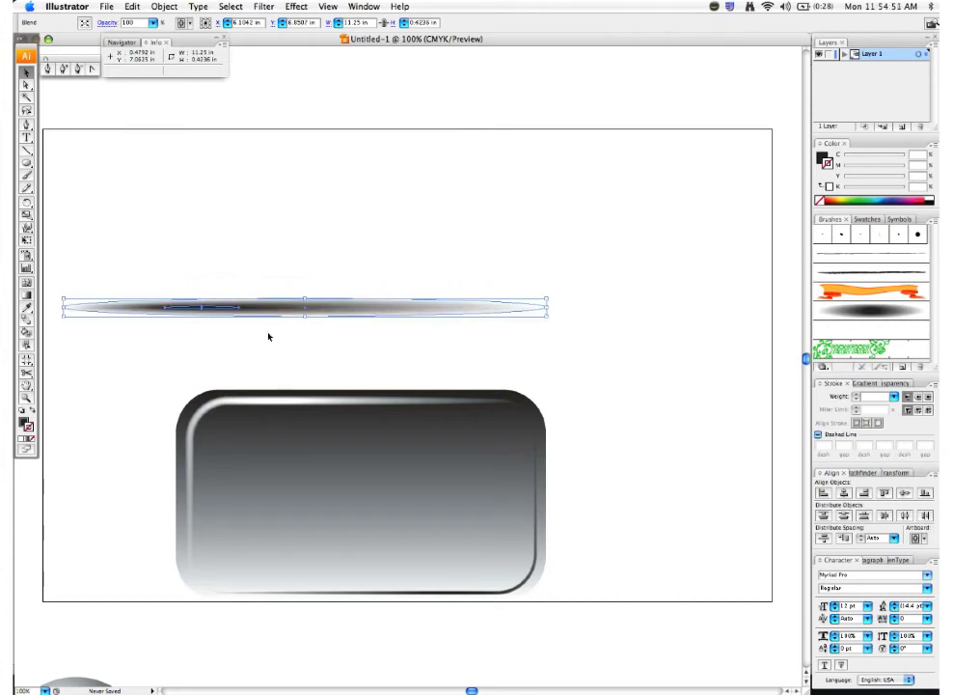
click(268, 332)
- Save the flattened off-centre black blend as a new art brush with default options
mouse_move(200, 311)
mouse_down()
mouse_move(447, 324)
mouse_move(843, 323)
mouse_up()
click(385, 217)
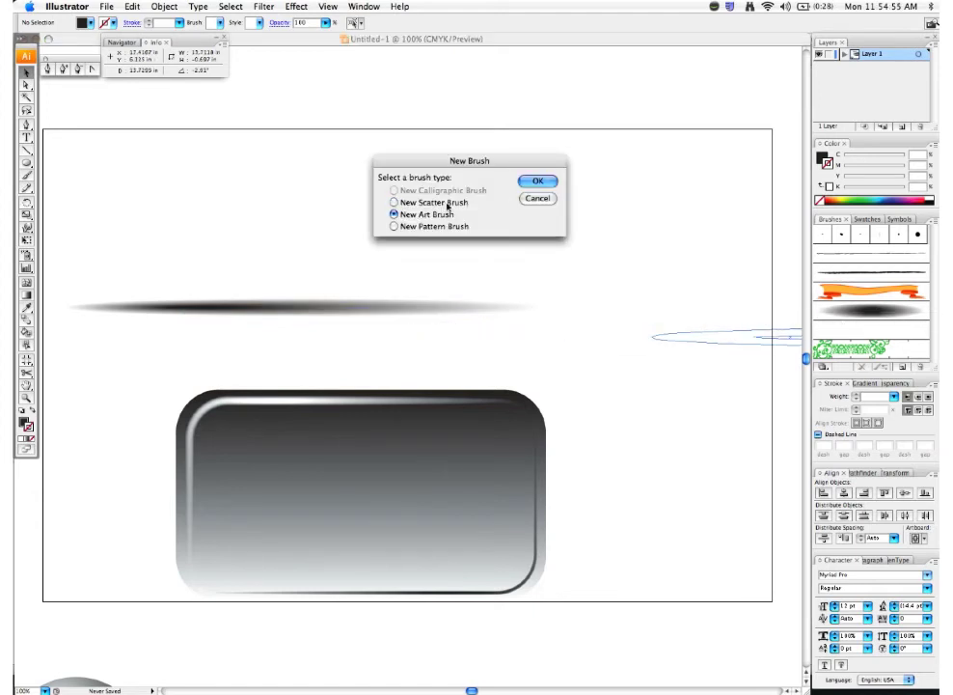
click(540, 178)
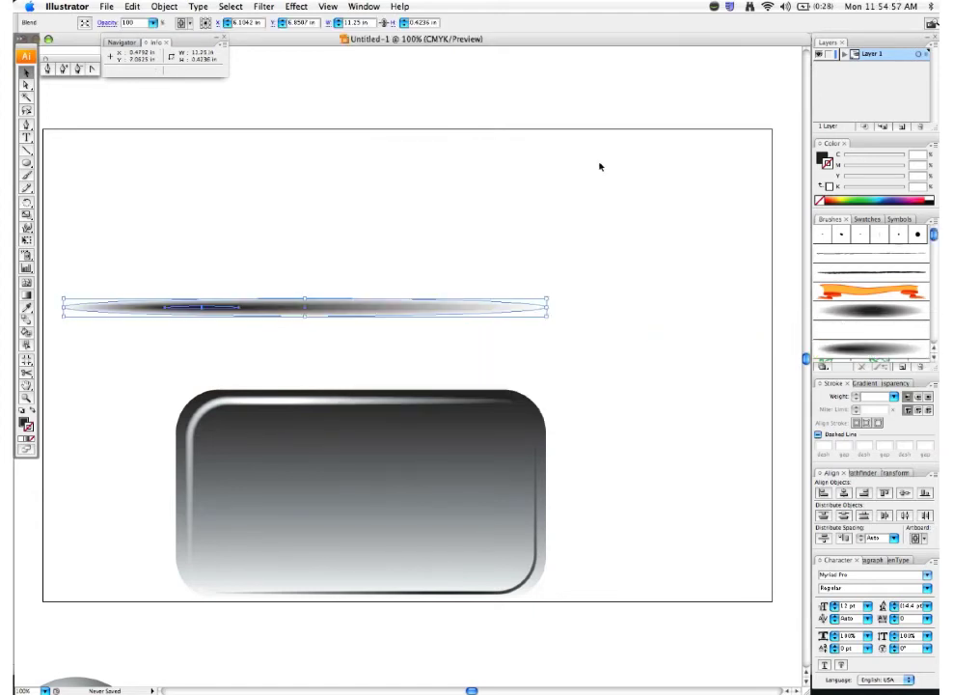
- Duplicate the dark shadow stroke at the button's lower-right edge slightly up and left, inside the original
scroll(570, 497, right, 3)
scroll(570, 496, down, 2)
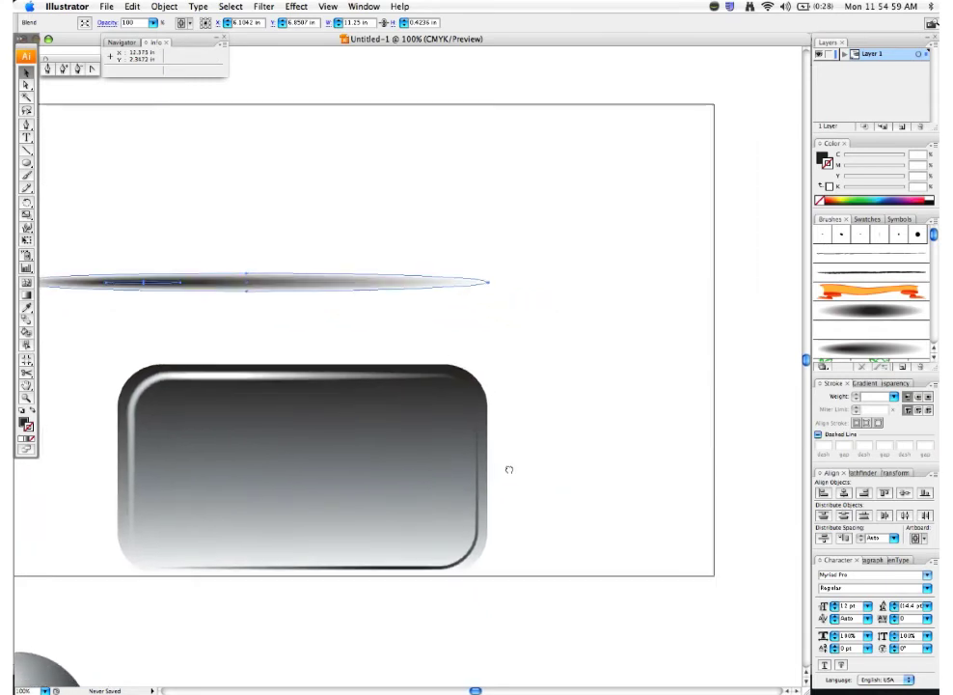
drag(521, 347, 439, 398)
click(464, 510)
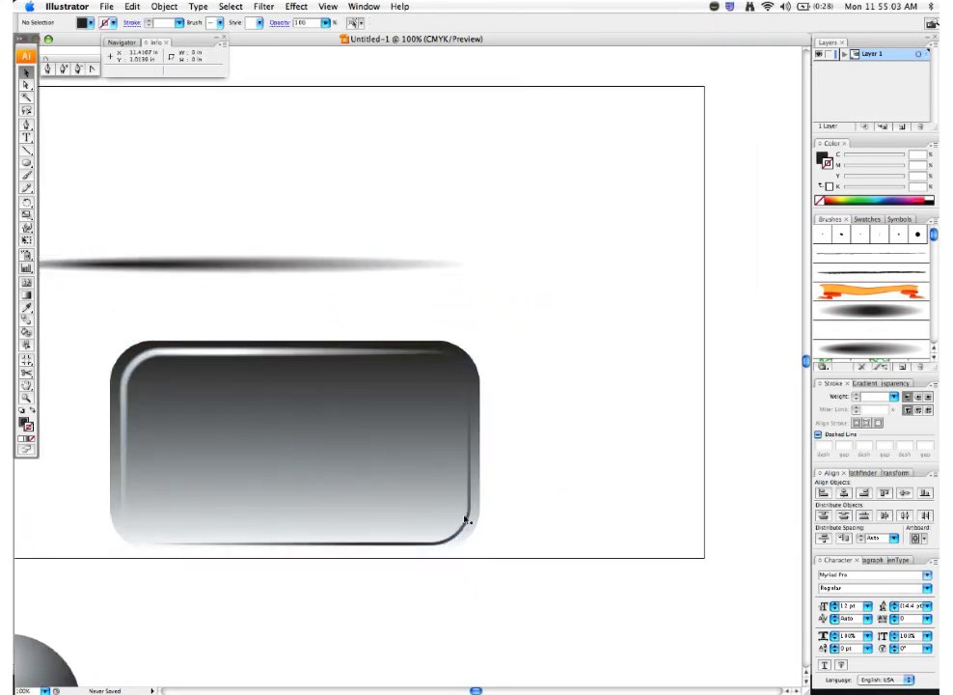
click(465, 521)
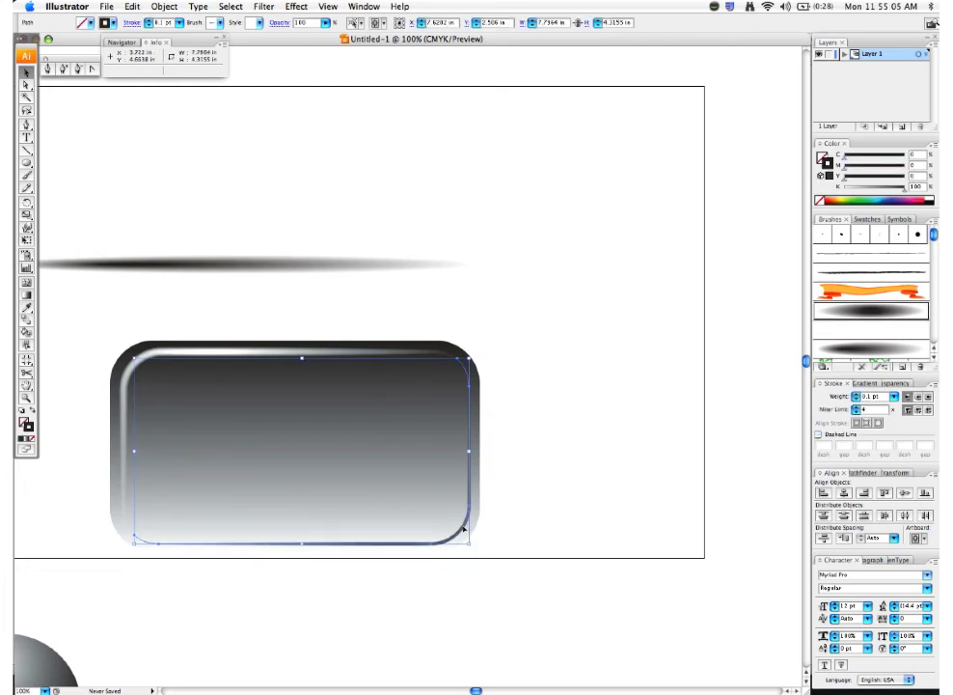
mouse_move(464, 529)
mouse_down()
mouse_move(447, 516)
mouse_move(460, 519)
mouse_up()
click(499, 513)
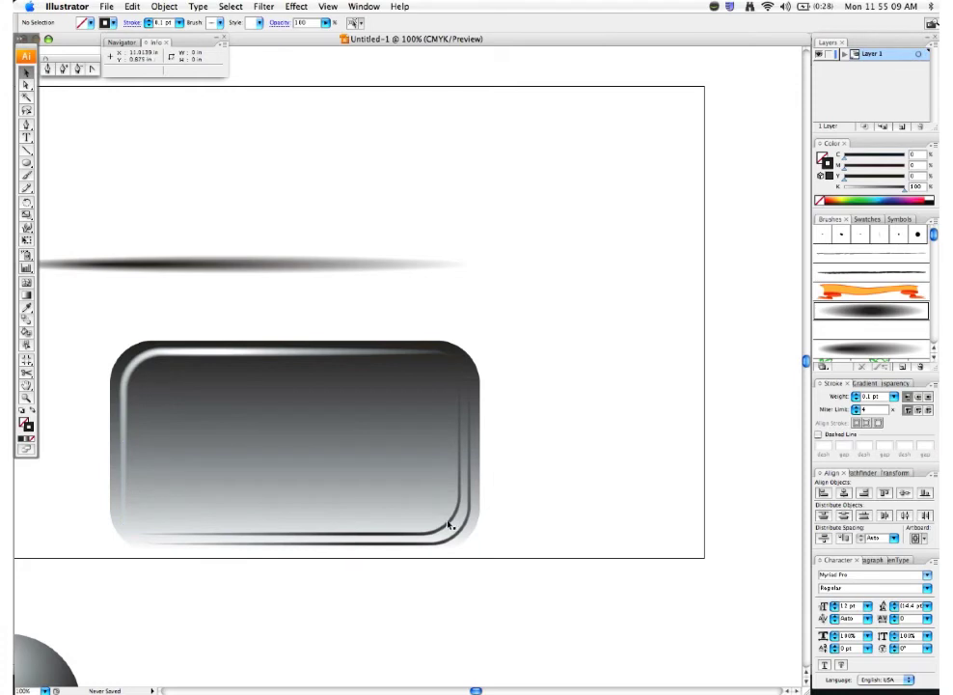
- Apply the new off-centre black art brush to the inner duplicate of the shadow stroke and deselect it
click(449, 524)
scroll(481, 575, left, 5)
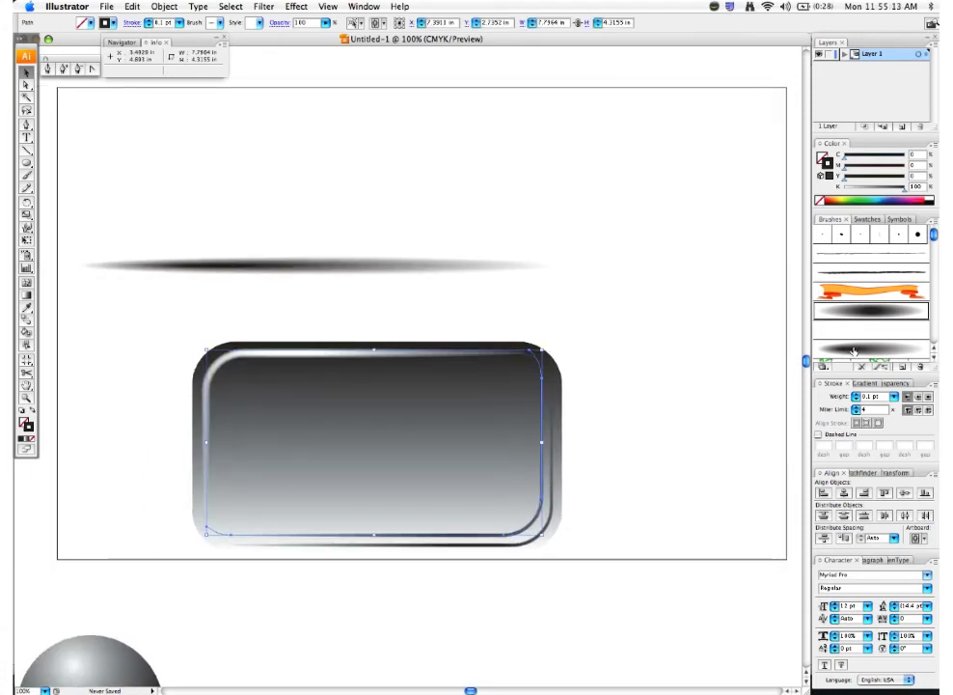
scroll(855, 336, down, 2)
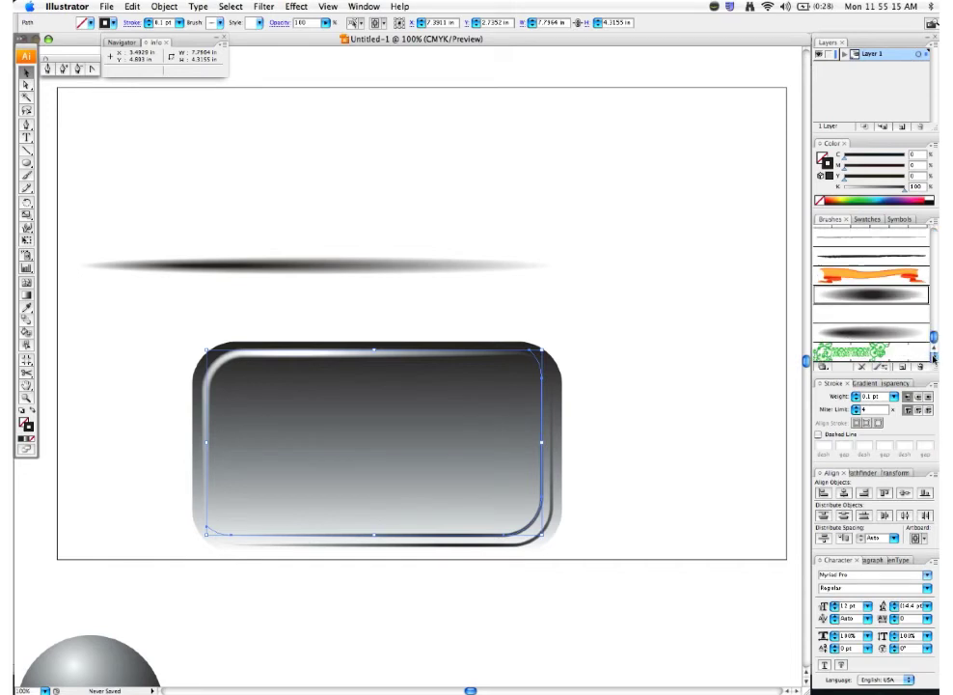
click(864, 334)
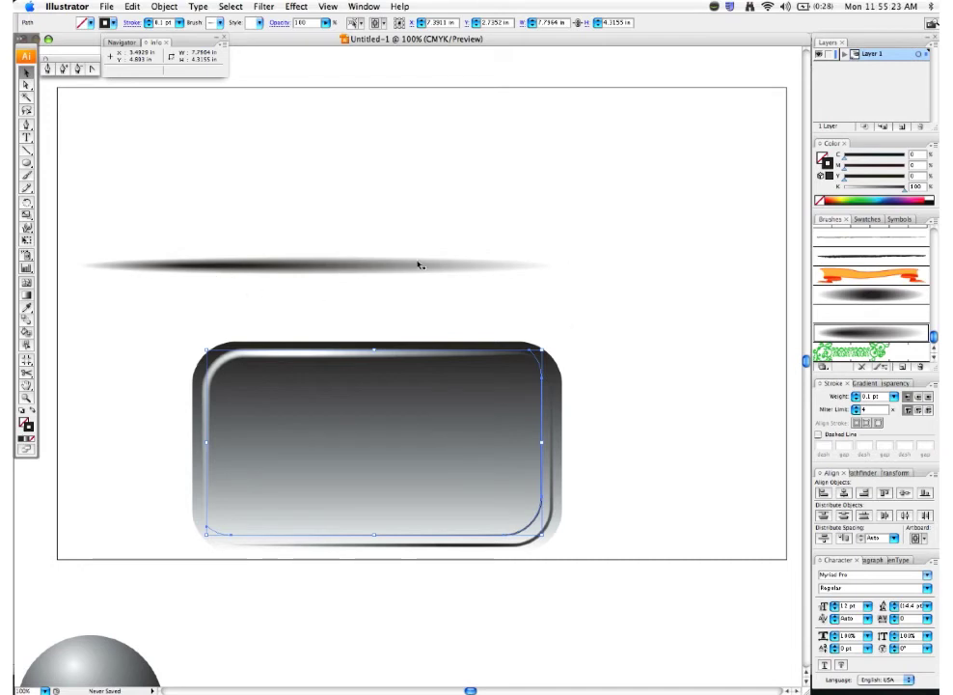
click(598, 403)
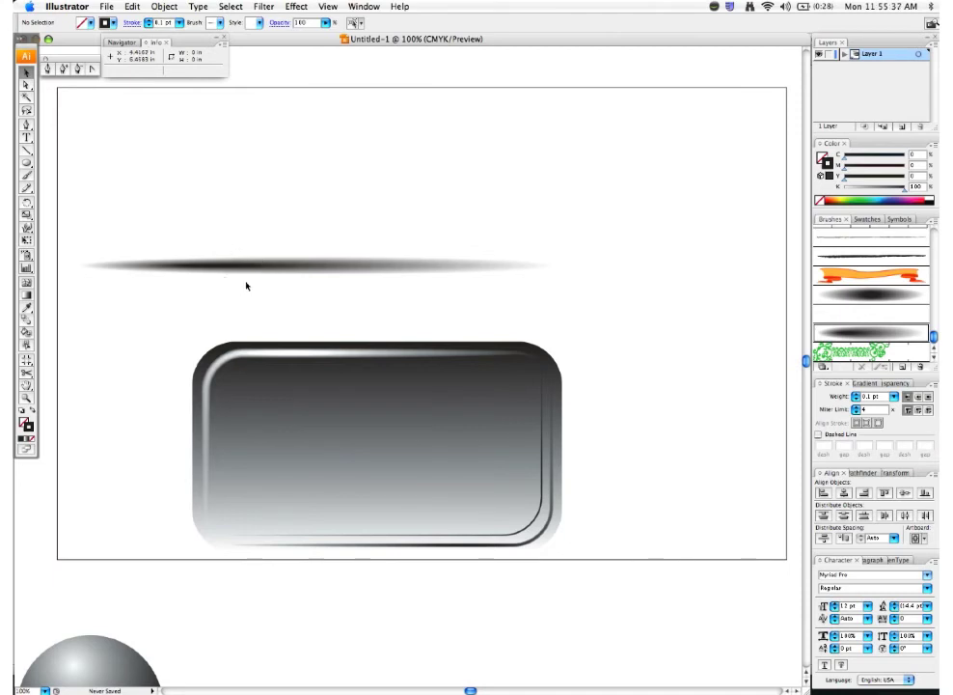
- Select the inner and outer shadow strokes in turn to compare where each brush is darkest along its path
click(536, 524)
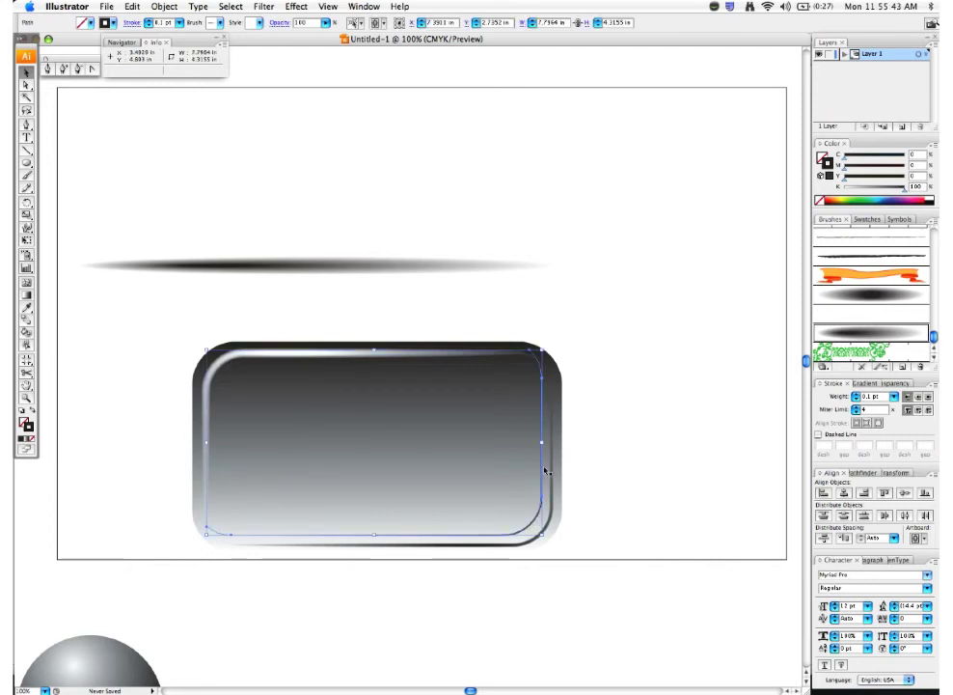
click(591, 455)
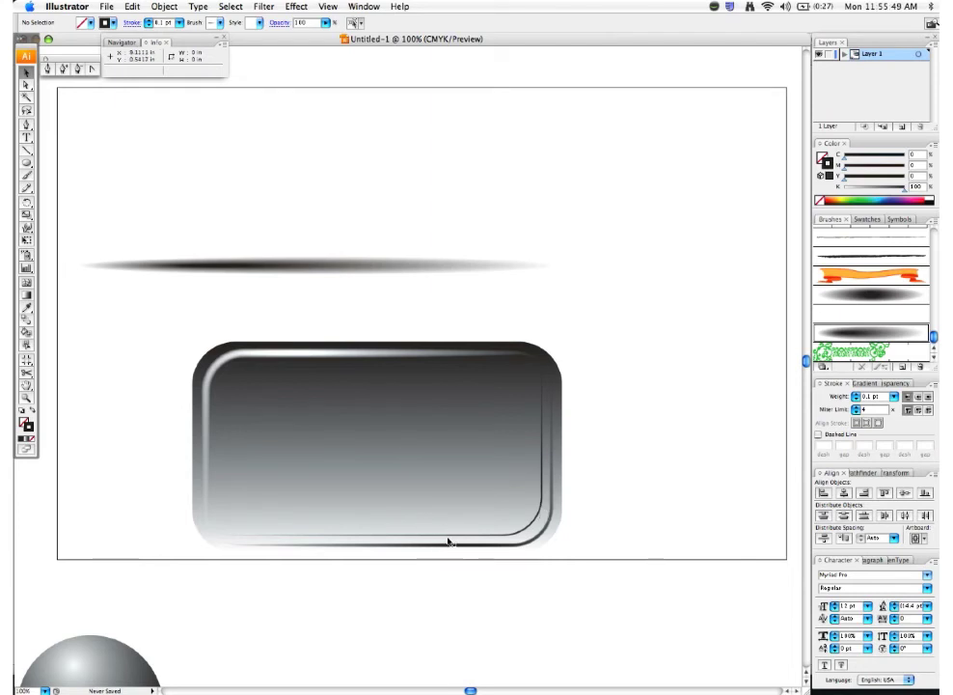
click(550, 375)
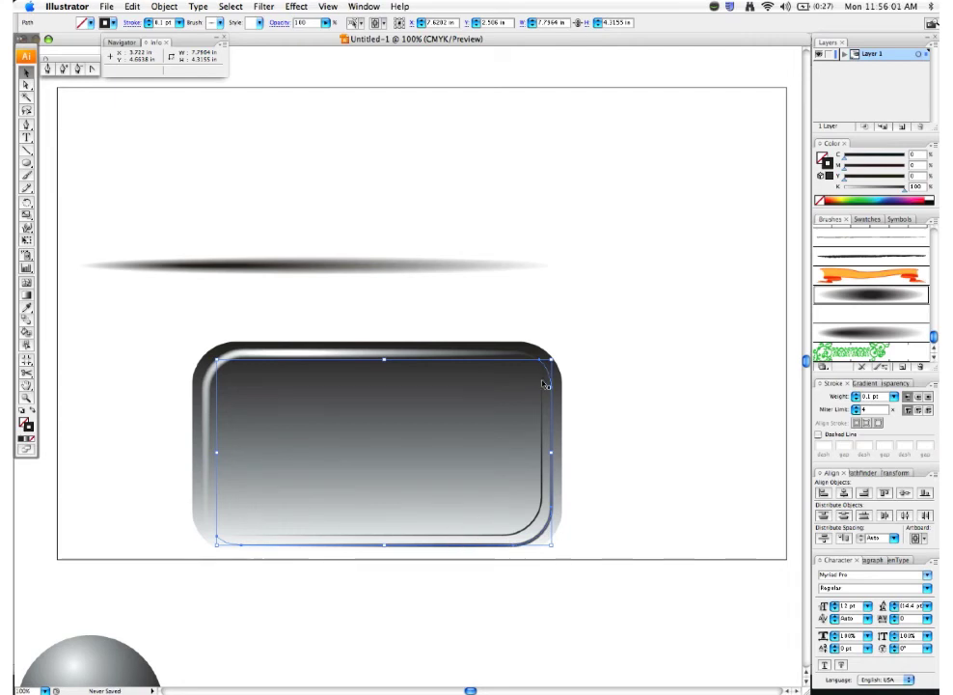
drag(540, 365, 530, 354)
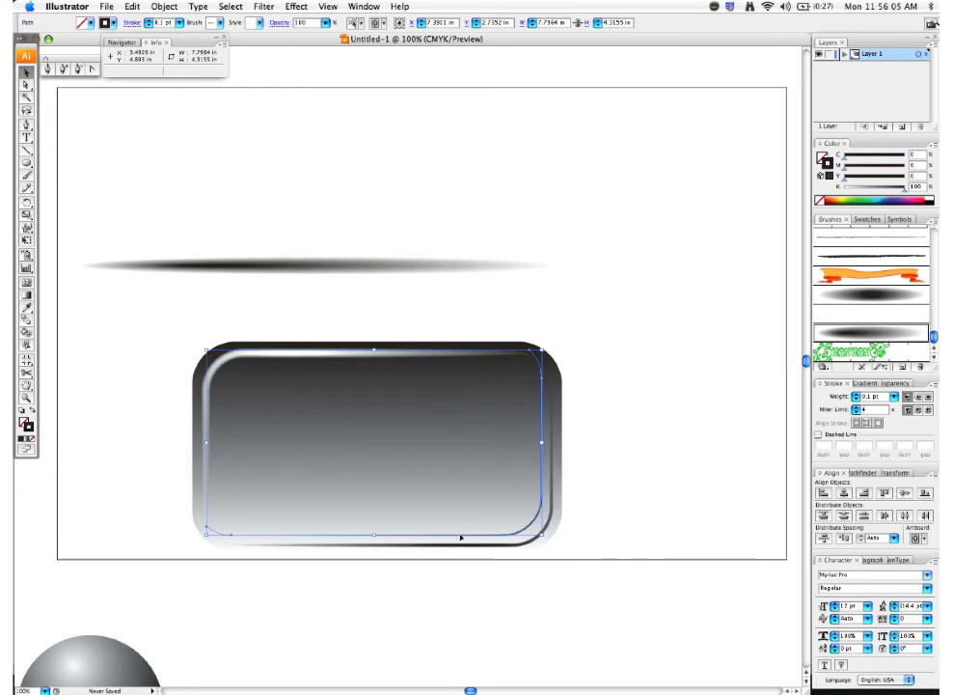
key(super+shift+a)
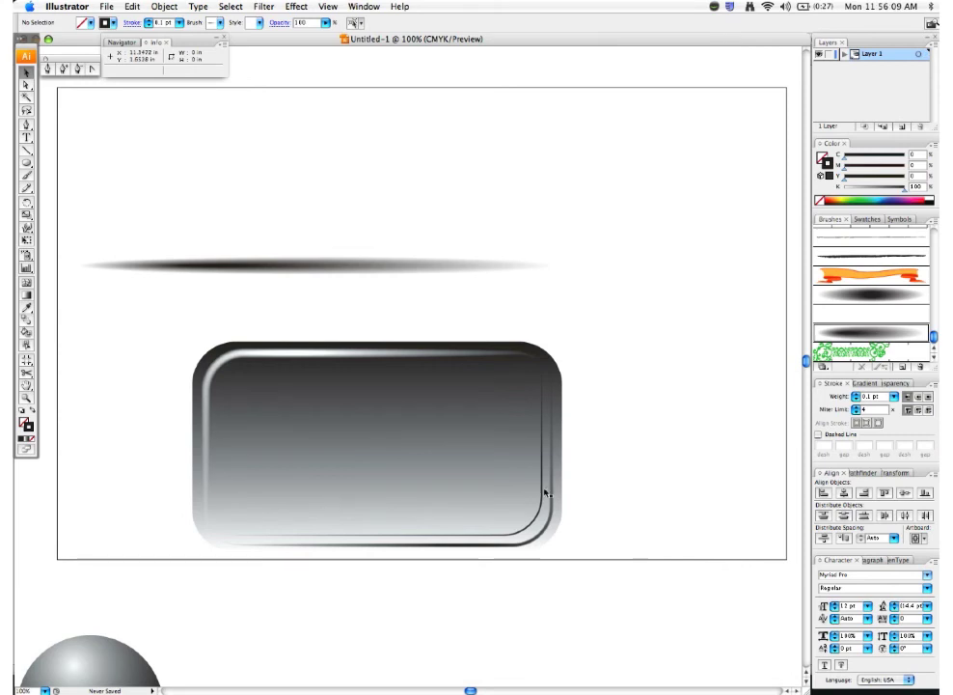
- Reverse the direction of the inner shadow path by picking its end point with the Pen tool, and deselect it
click(334, 534)
key(p)
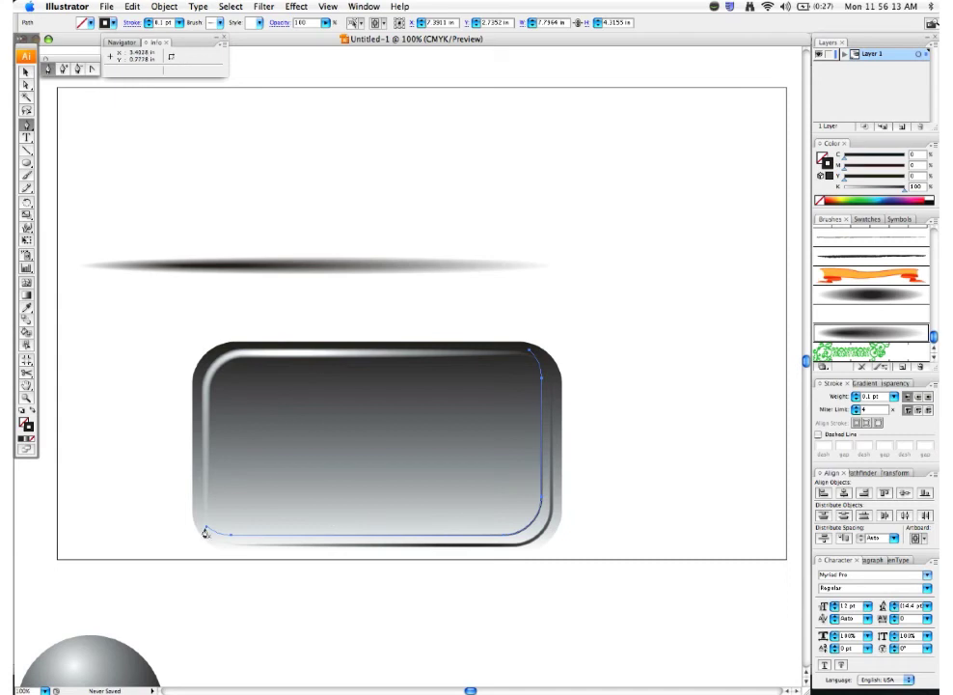
click(205, 531)
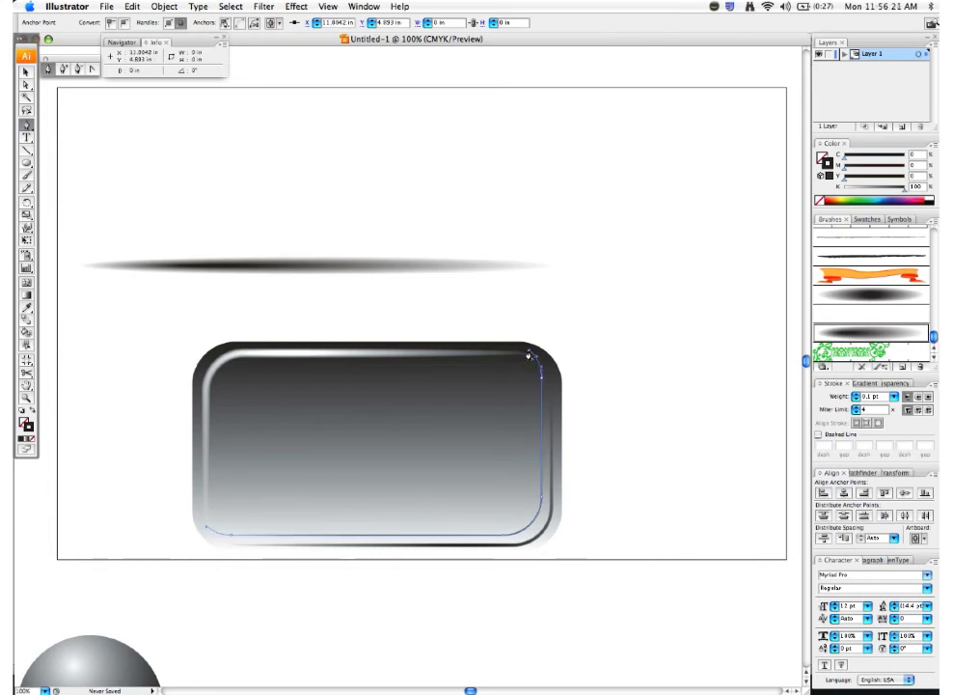
key(v)
click(542, 310)
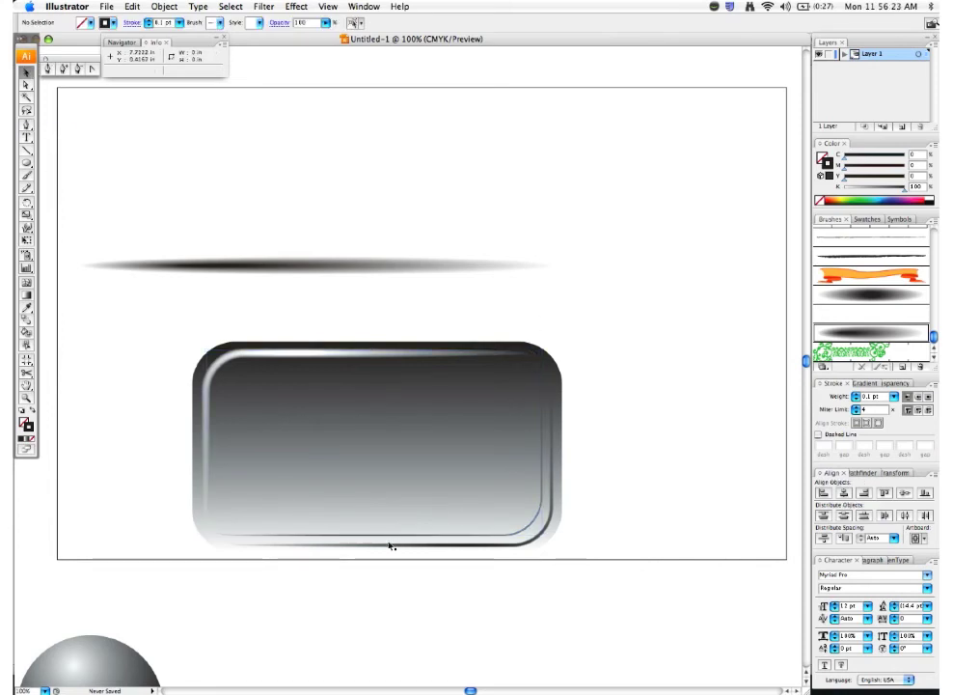
click(337, 539)
click(331, 558)
click(549, 440)
click(581, 440)
- Duplicate the light highlight stroke at the button's upper-left edge slightly down and right, inside the original
drag(221, 364, 231, 369)
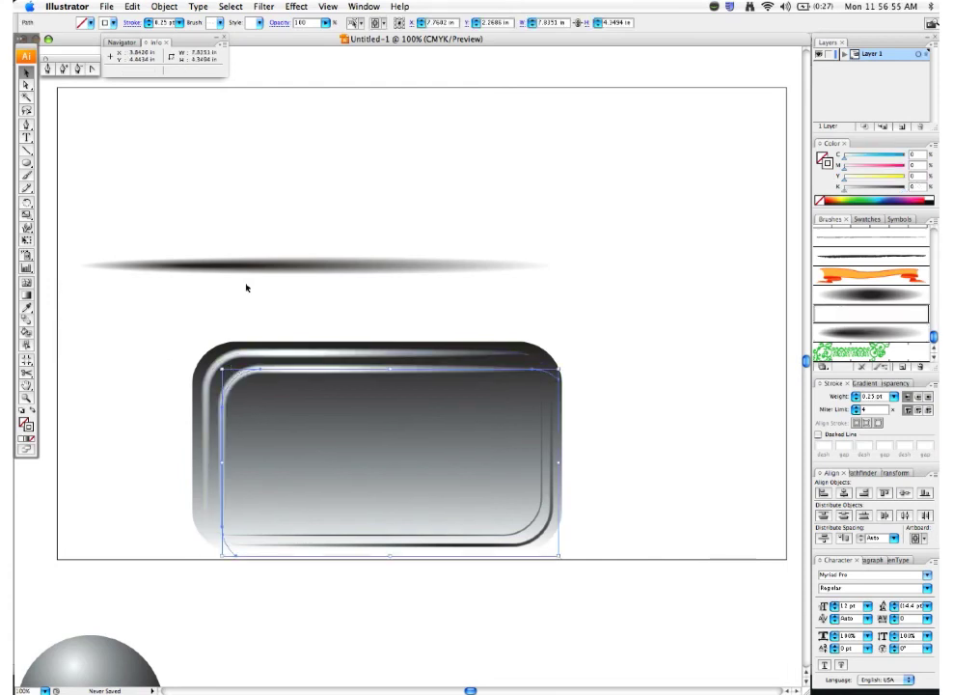
- Fill both ellipses of the off-centre black blend above the button with white, and deselect the blend
key(a)
click(207, 265)
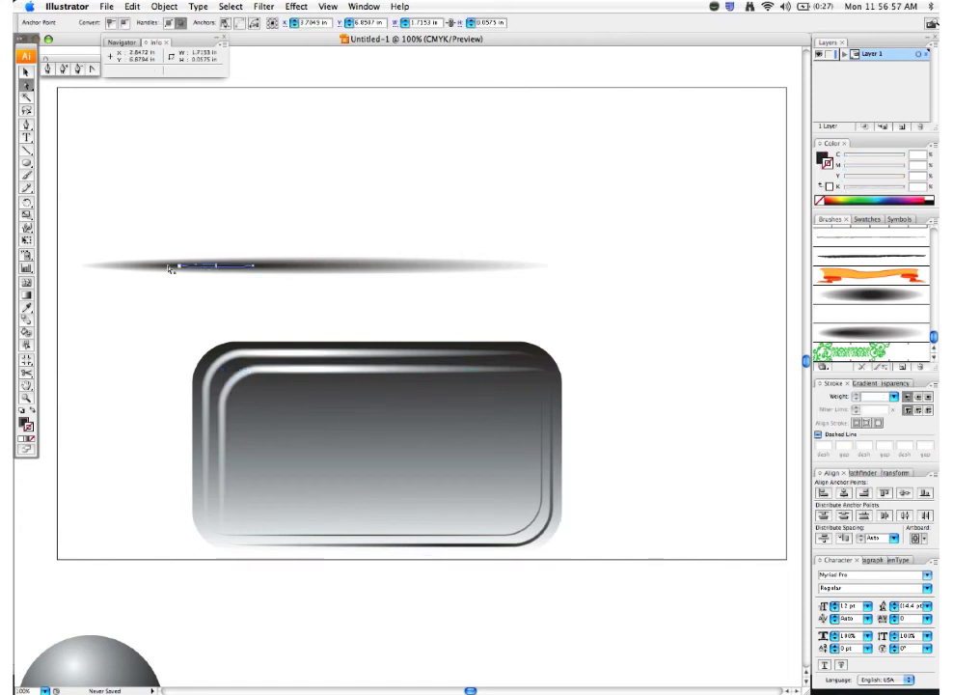
click(99, 268)
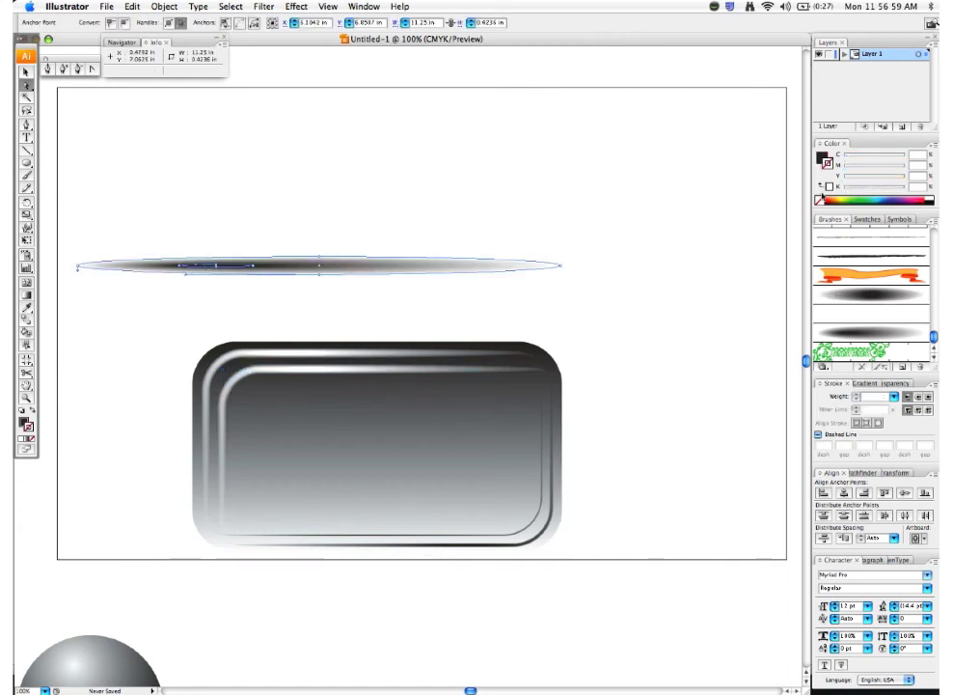
click(931, 196)
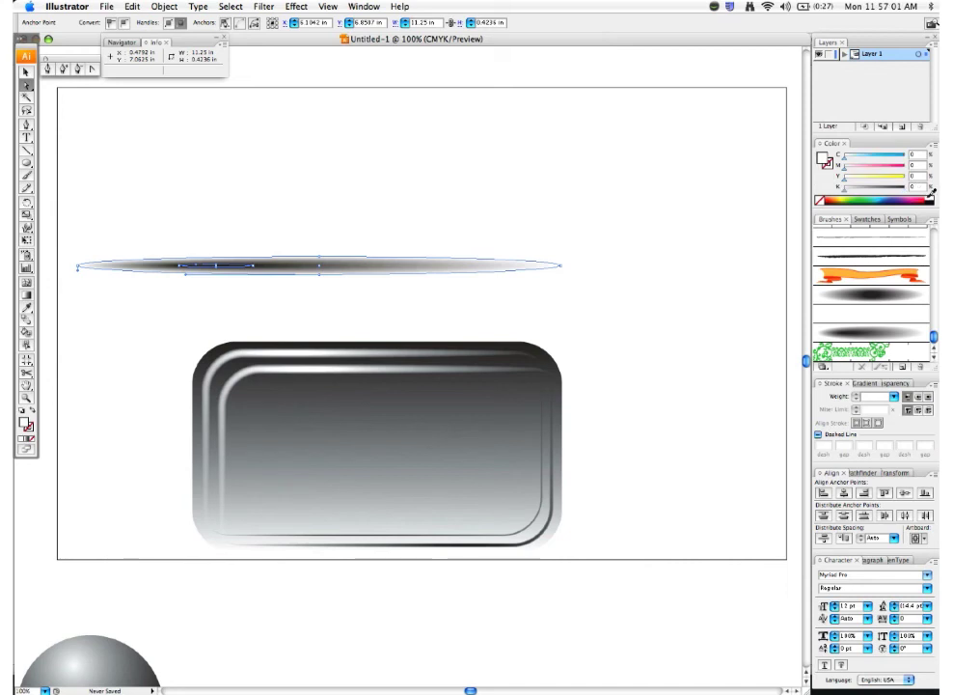
key(v)
key(super+shift+a)
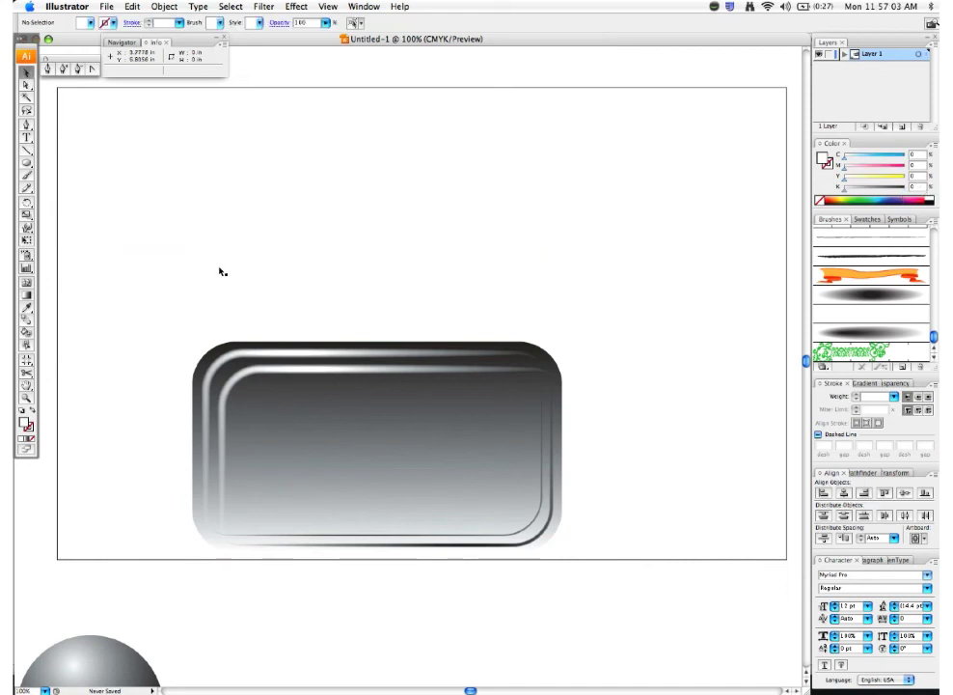
- Save the white off-centre blend as a new art brush with default options and delete the blend from the artboard
drag(334, 272, 847, 315)
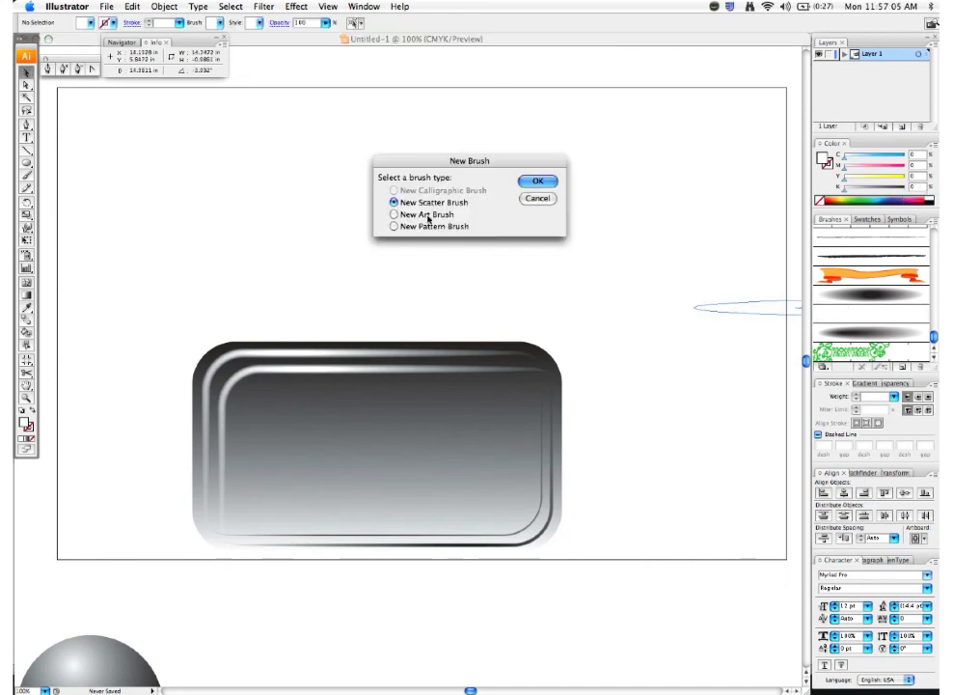
click(395, 213)
click(535, 181)
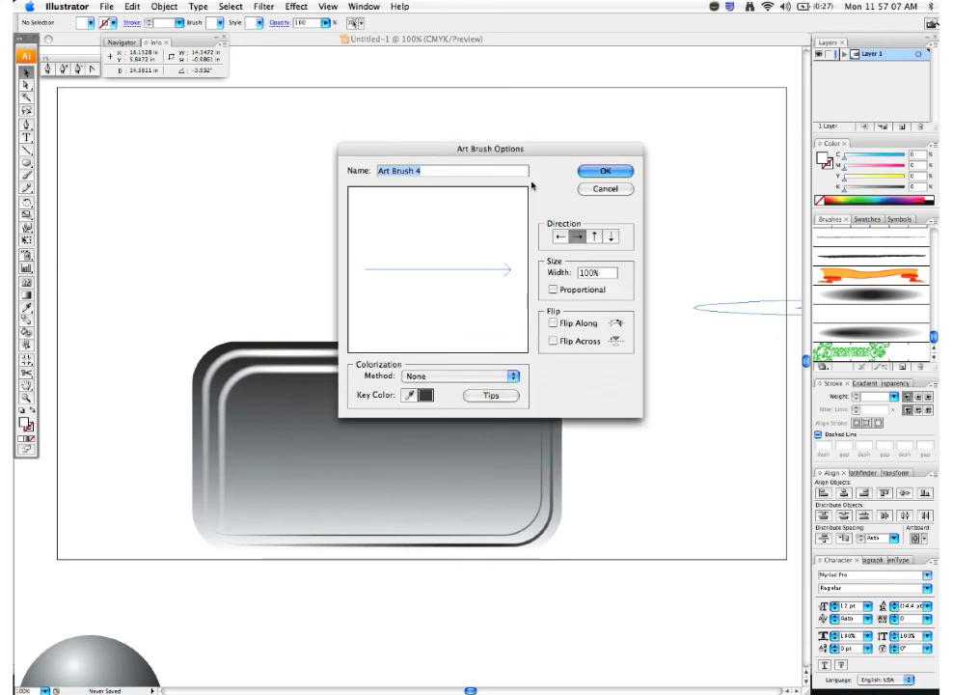
click(604, 177)
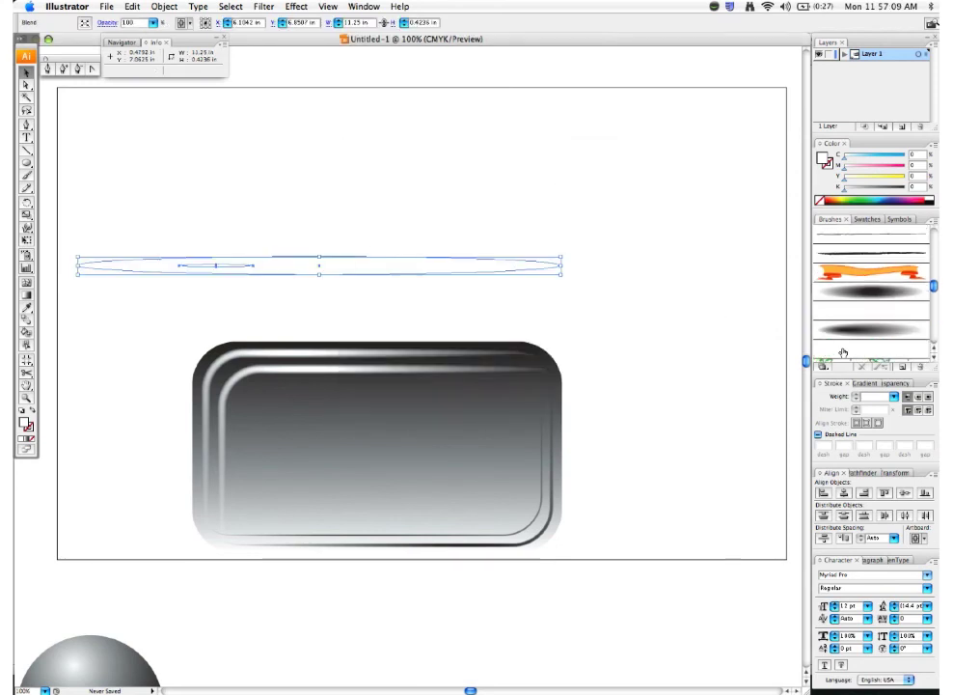
key(Delete)
- Apply the new white off-centre art brush to the inner highlight stroke and move it slightly up and left, closer to the outer highlight
click(257, 386)
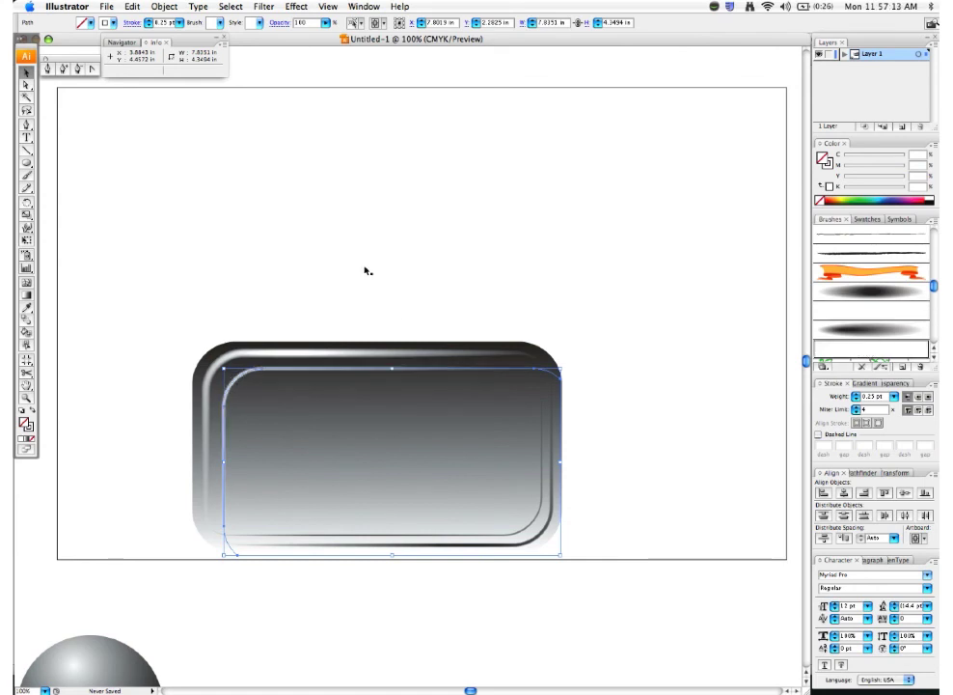
key(super+z)
click(157, 392)
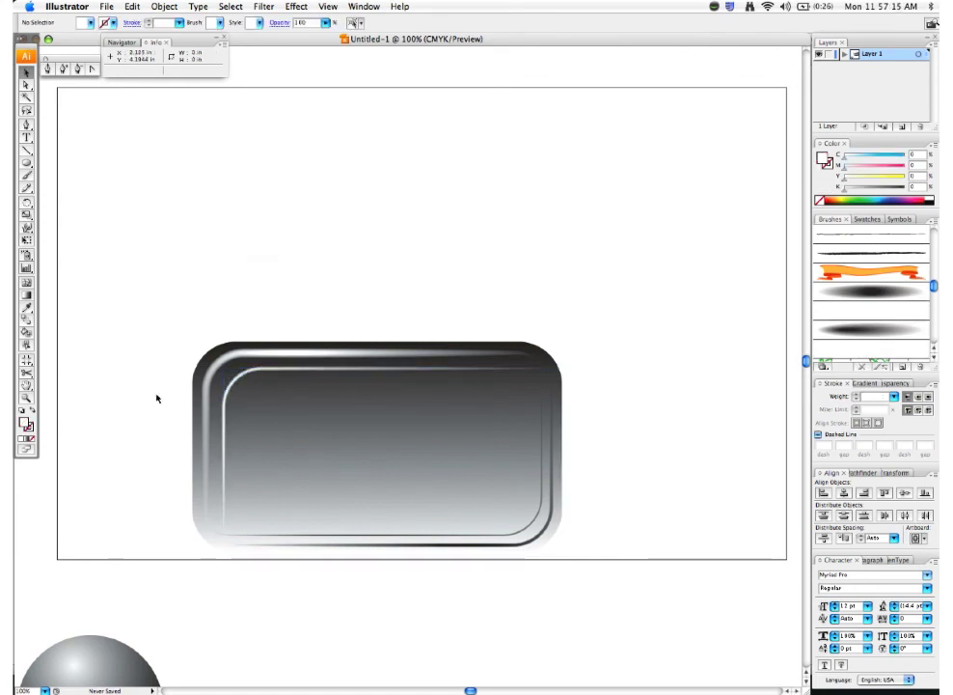
click(288, 363)
click(602, 355)
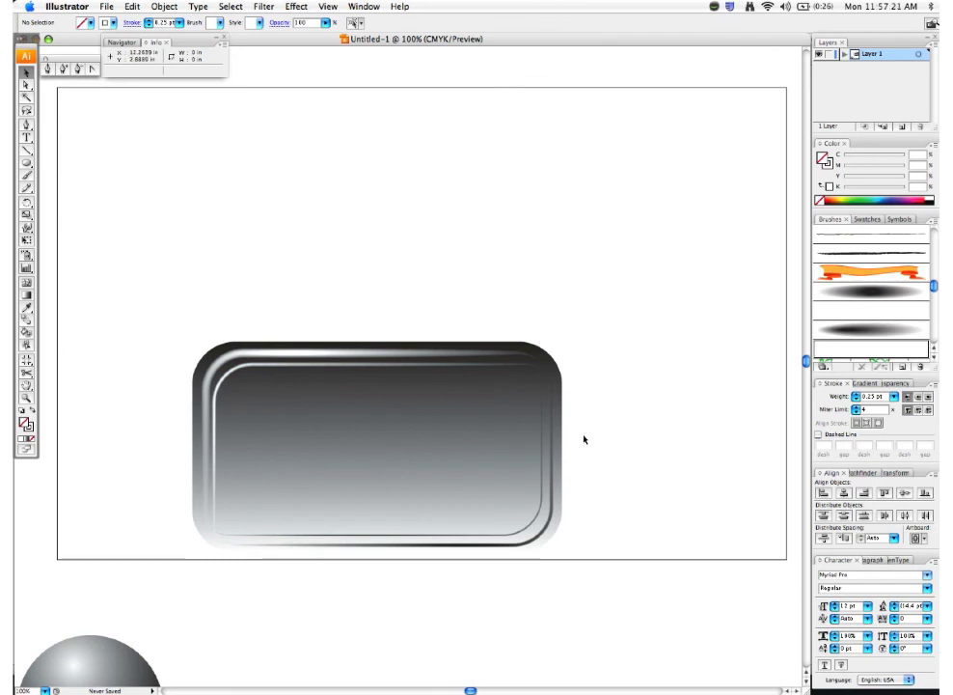
click(542, 517)
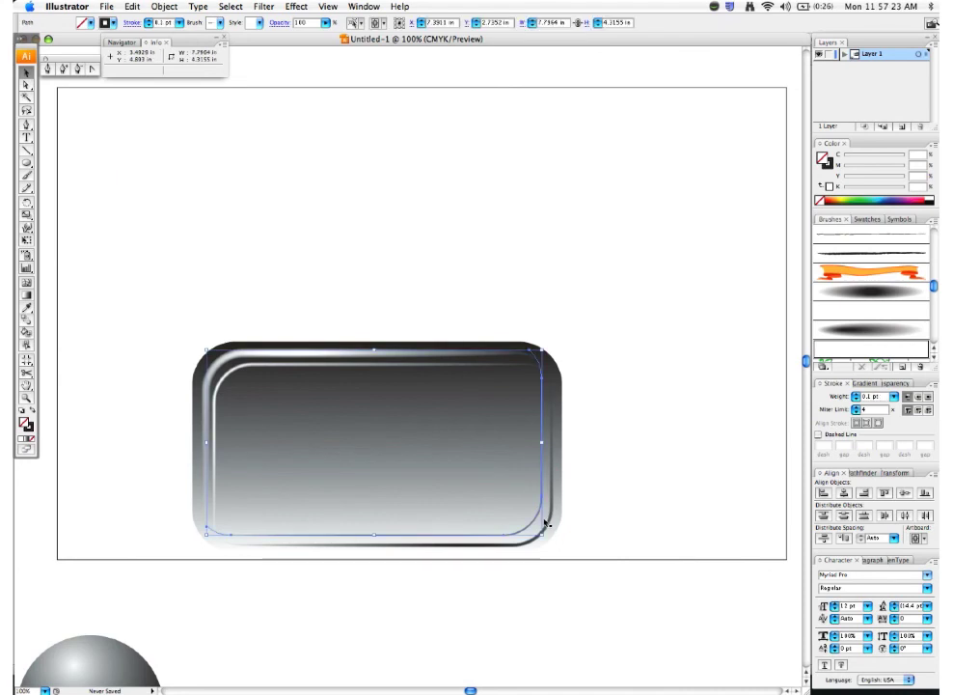
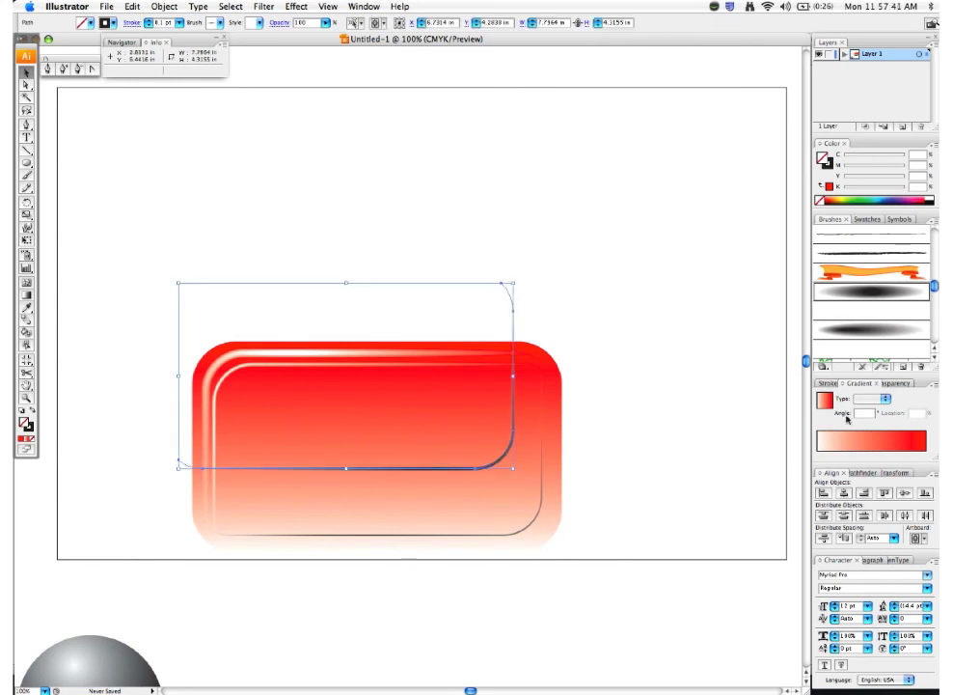
- Set the weight of the shadow stroke crossing the middle of the red button to 0.5 pt and deselect it
click(828, 383)
click(896, 396)
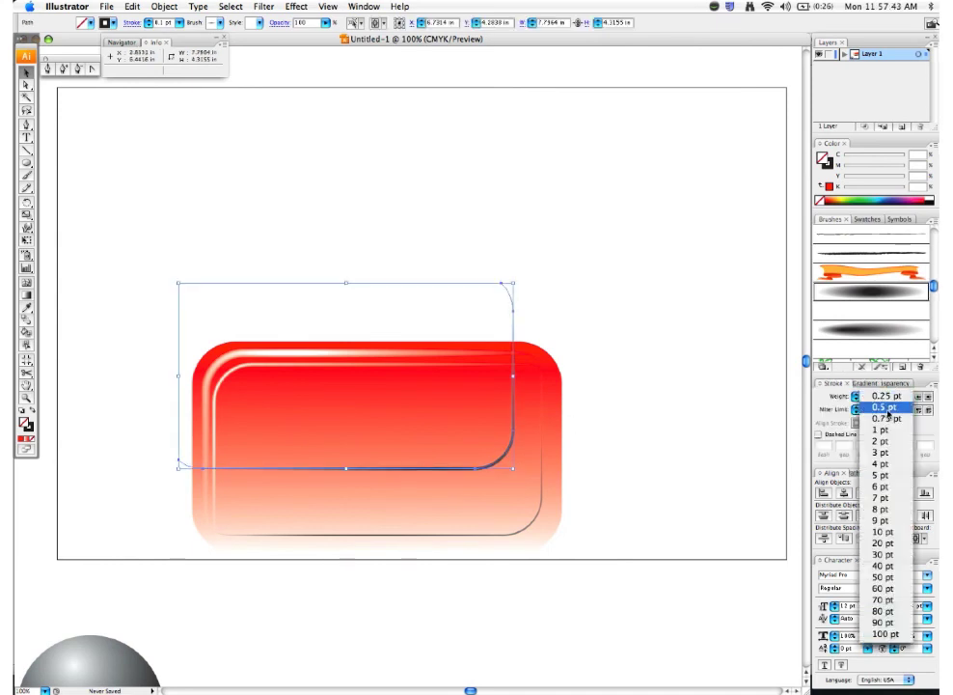
click(884, 407)
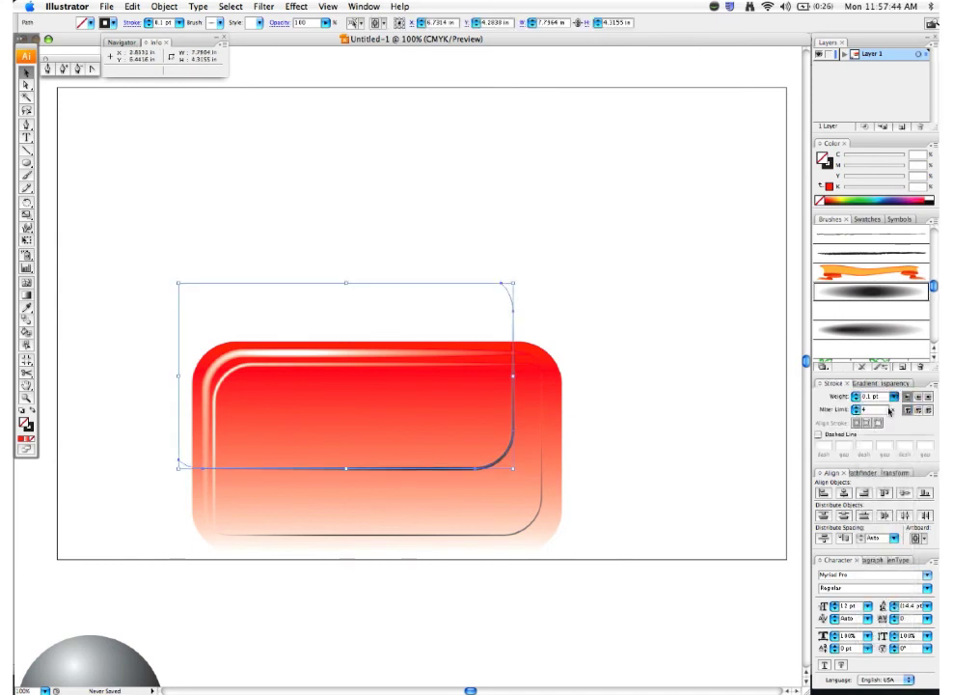
click(588, 438)
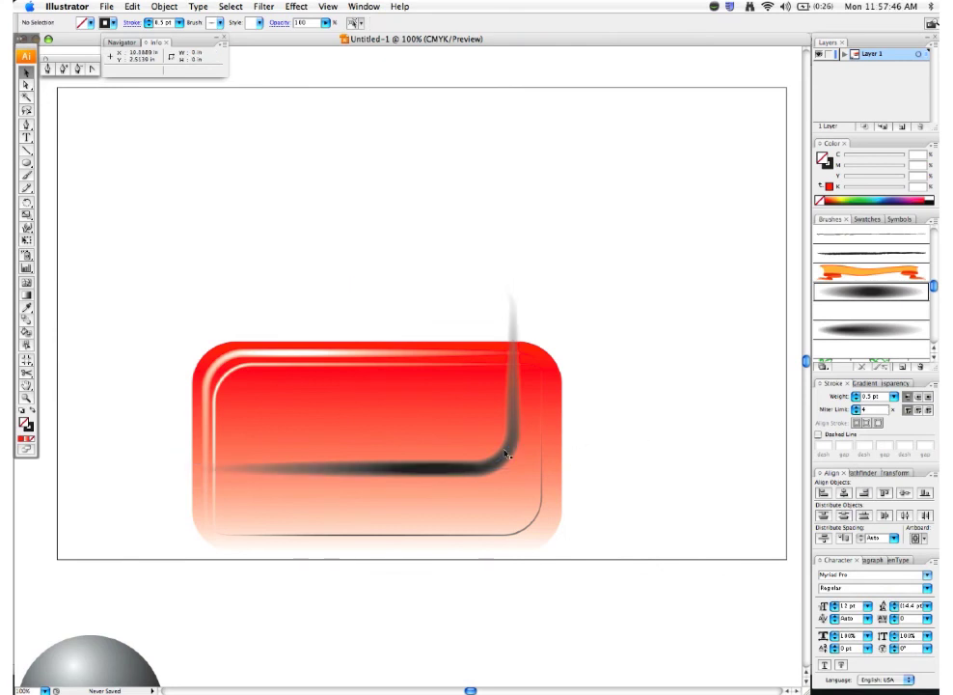
- Set the thick shadow stroke's blending mode to Multiply and lower its opacity to about 75%
click(453, 471)
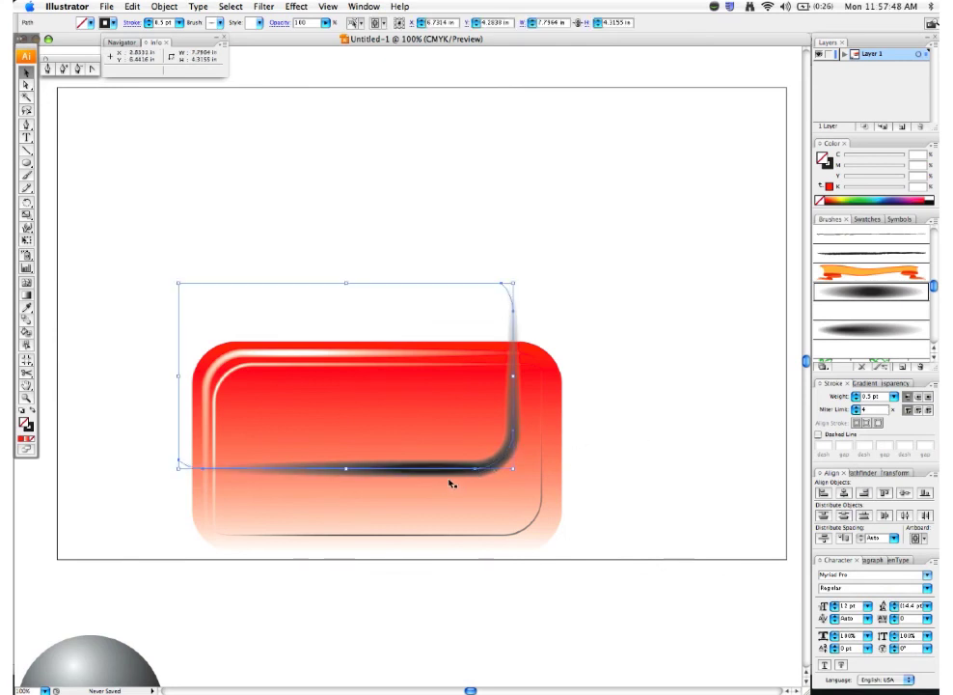
click(893, 383)
click(855, 396)
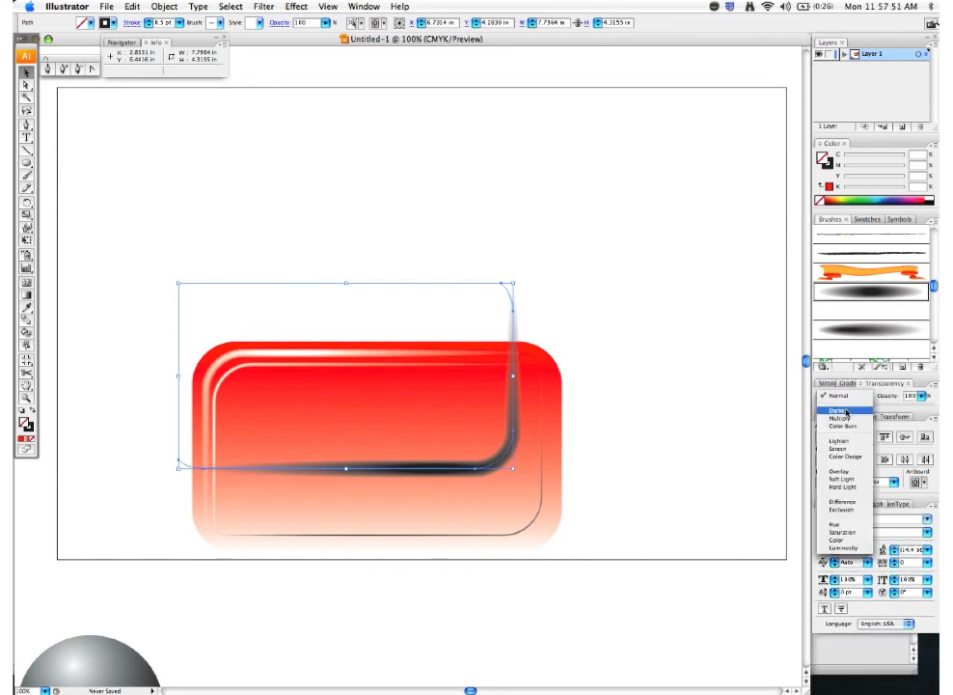
click(838, 424)
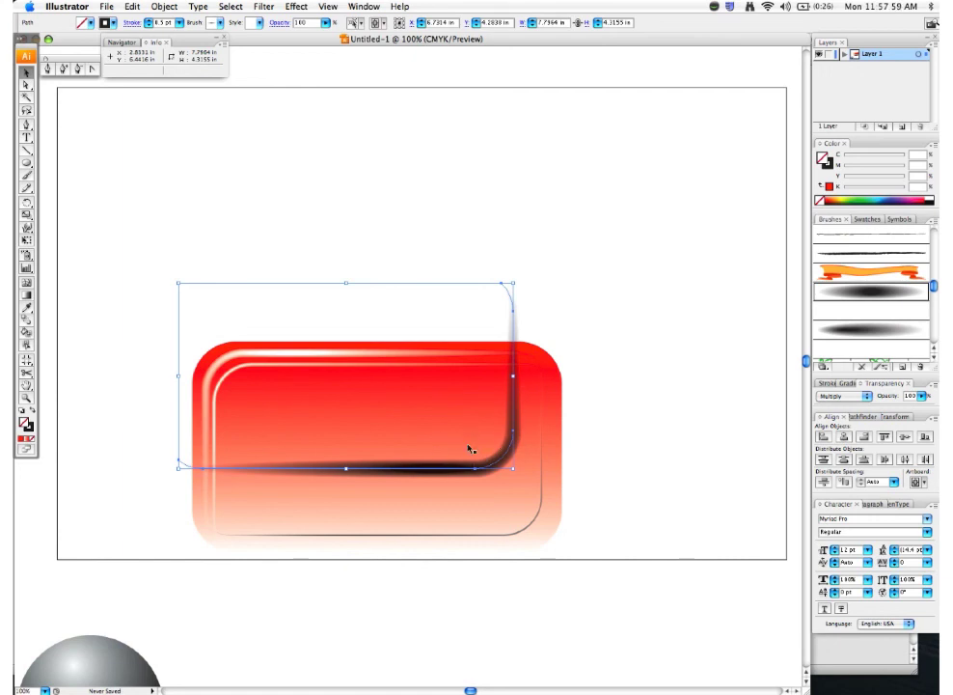
click(923, 396)
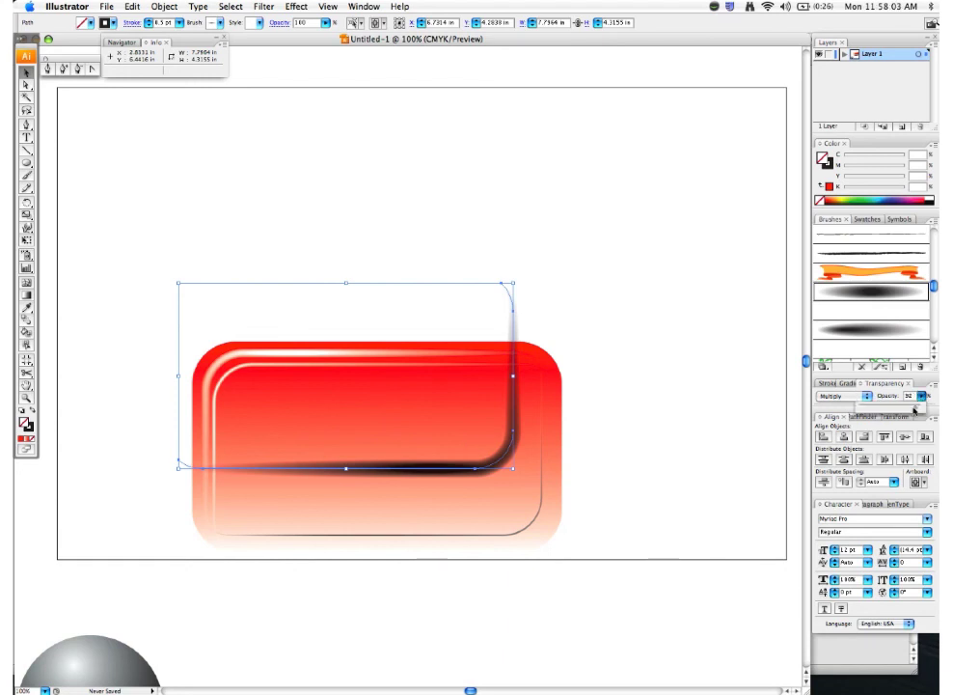
drag(921, 403, 897, 411)
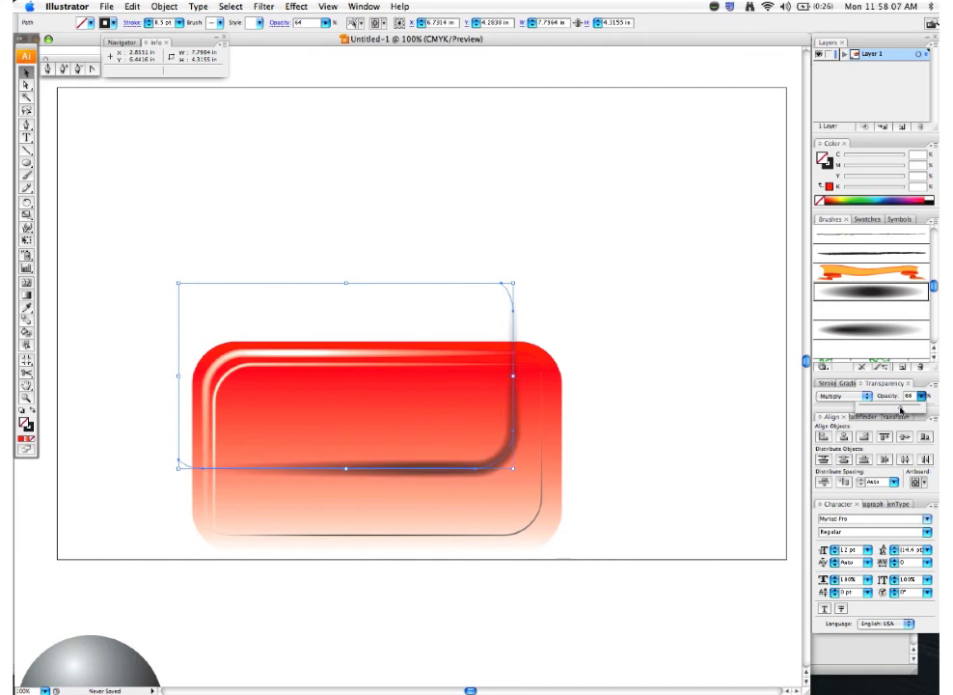
drag(903, 409, 907, 409)
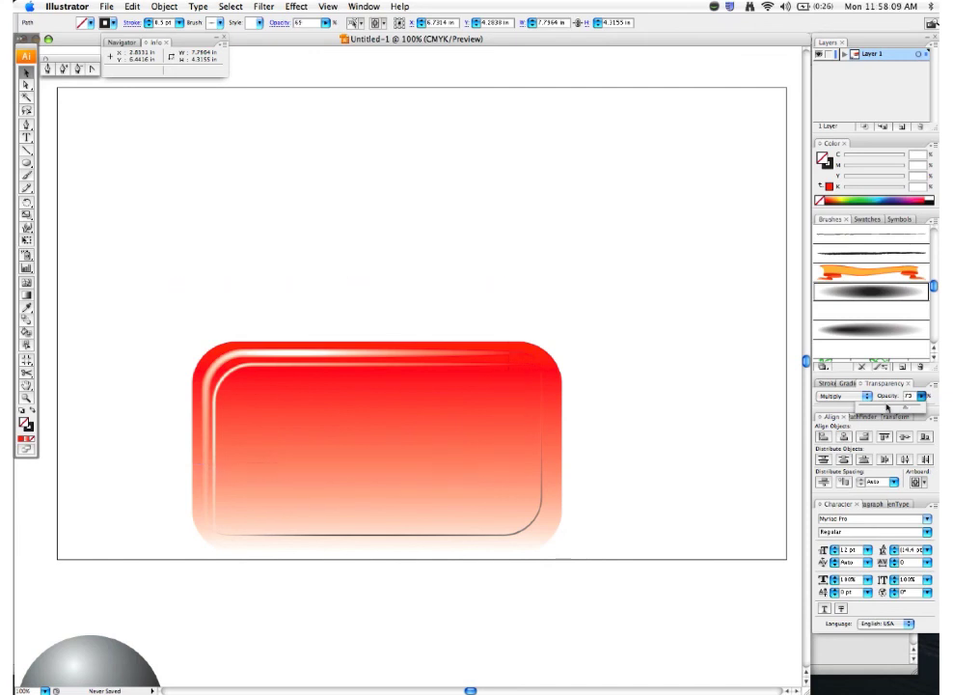
click(621, 413)
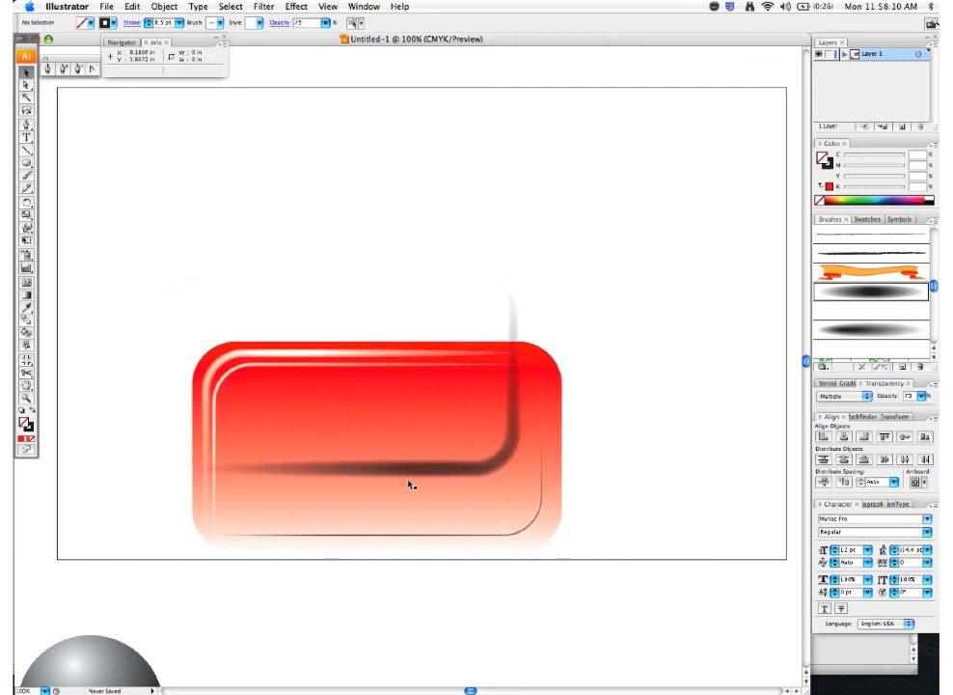
- Copy the thick shadow stroke, paste it in place in front, and set the copy's weight to 0.25 pt
click(484, 468)
key(super+c)
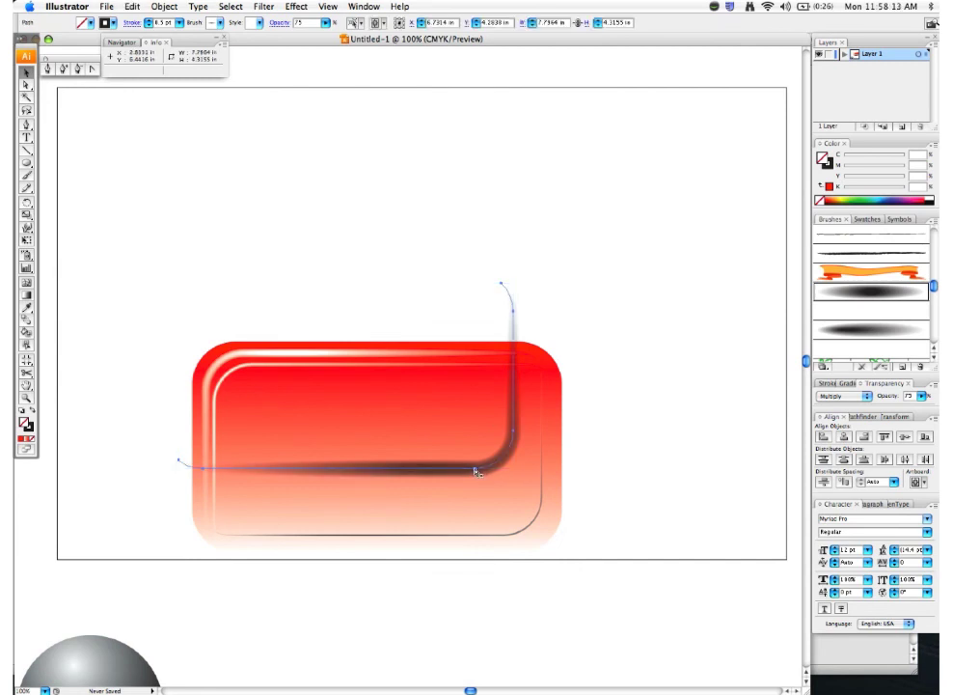
key(super+f)
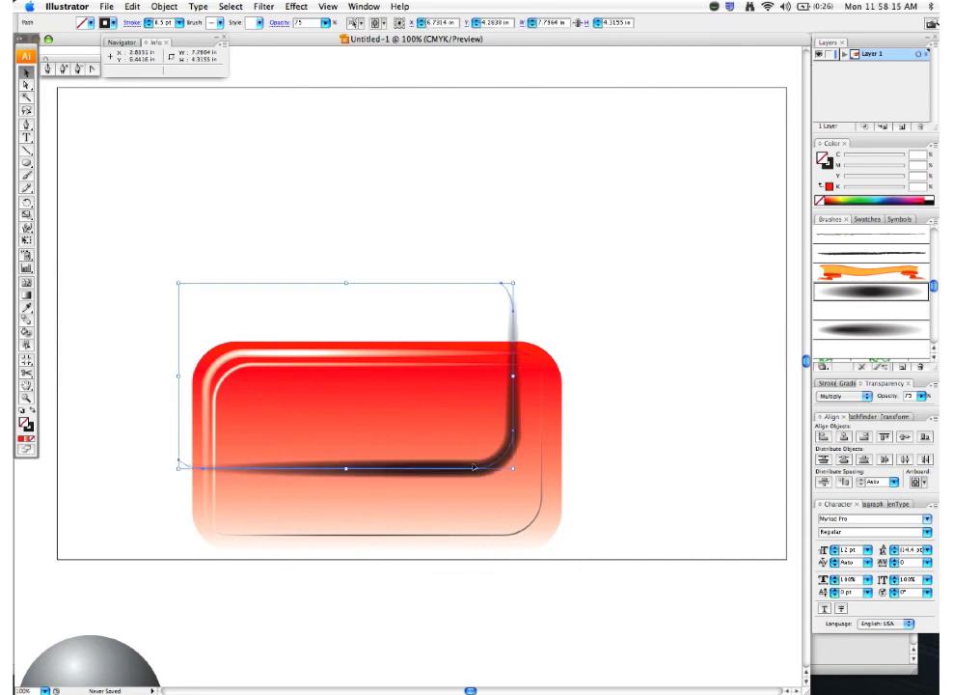
click(825, 383)
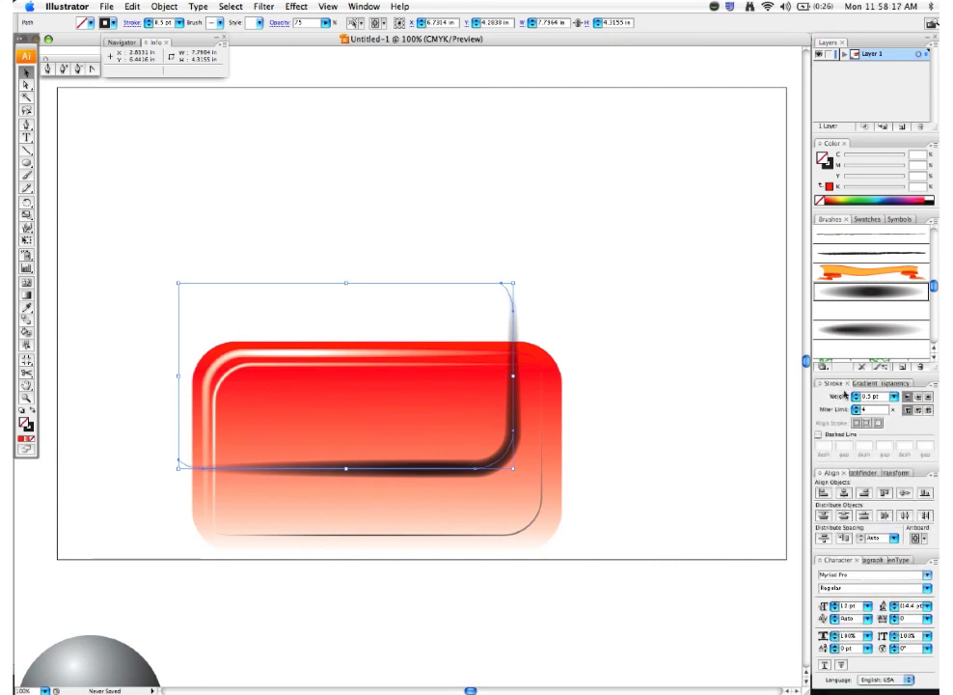
click(894, 397)
click(895, 385)
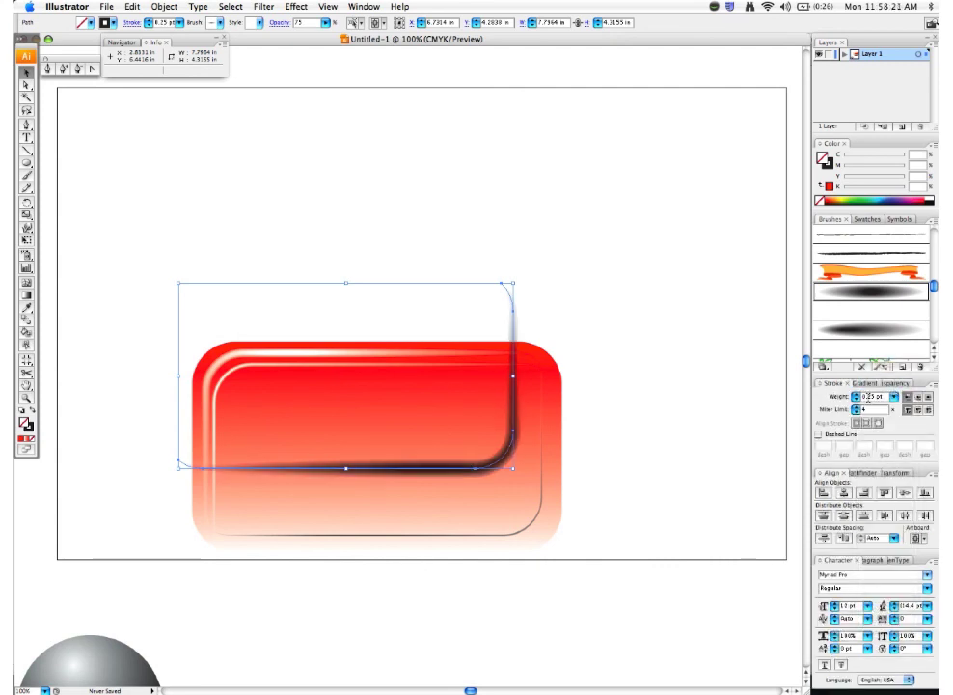
- Set the weight of the pasted shadow stroke copy to 0.1 pt and deselect it
text(0.1)
key(Return)
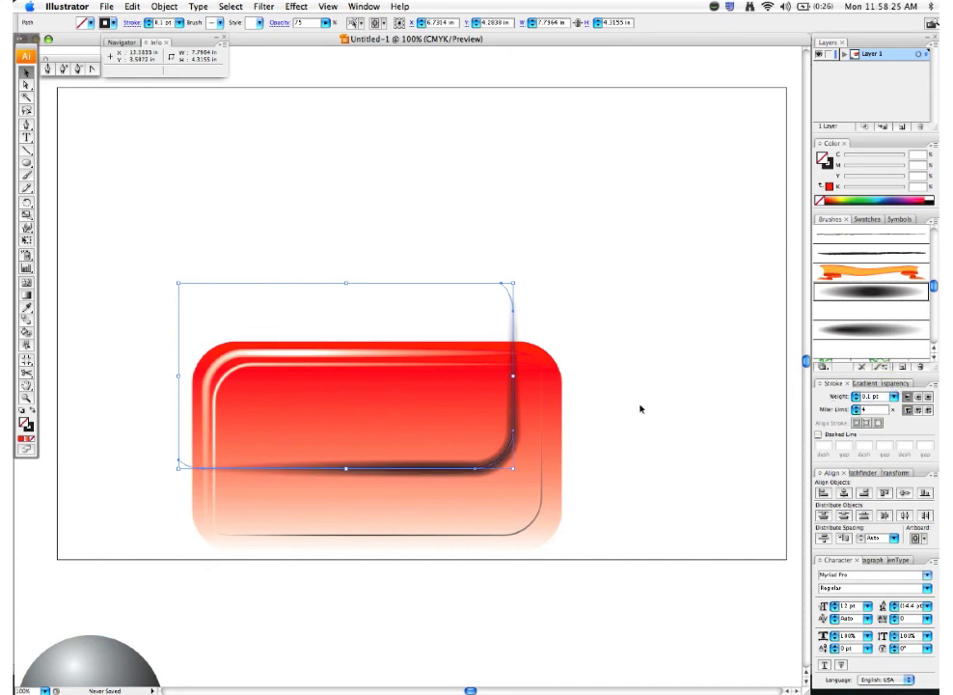
click(589, 399)
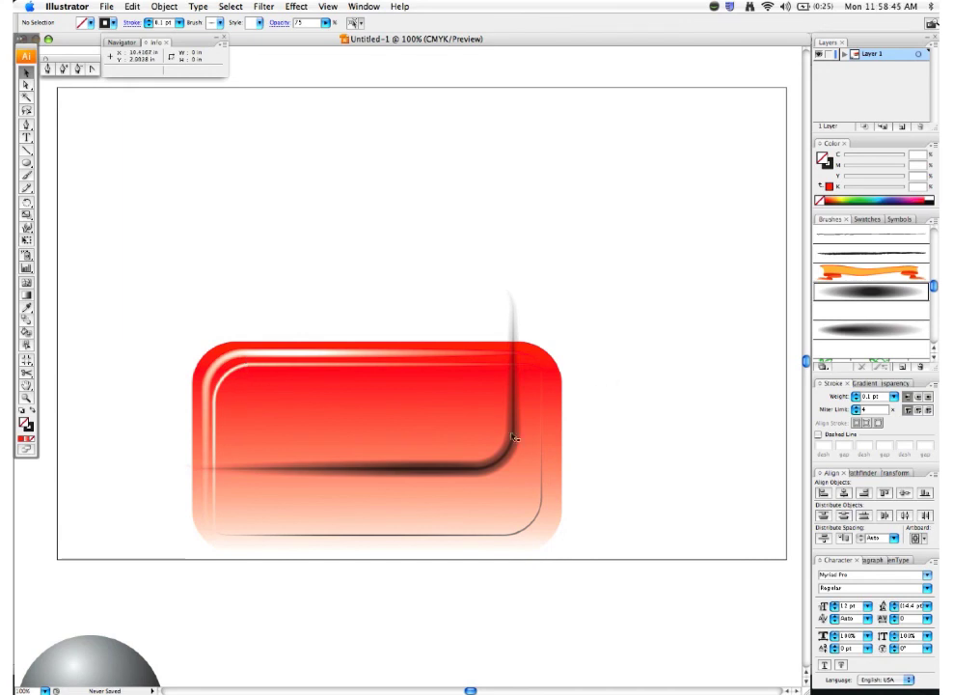
- Cut the 0.1 pt shadow stroke copy with the Scissors tool on its horizontal segment and midway up its vertical segment, and clear the selection
click(491, 467)
key(c)
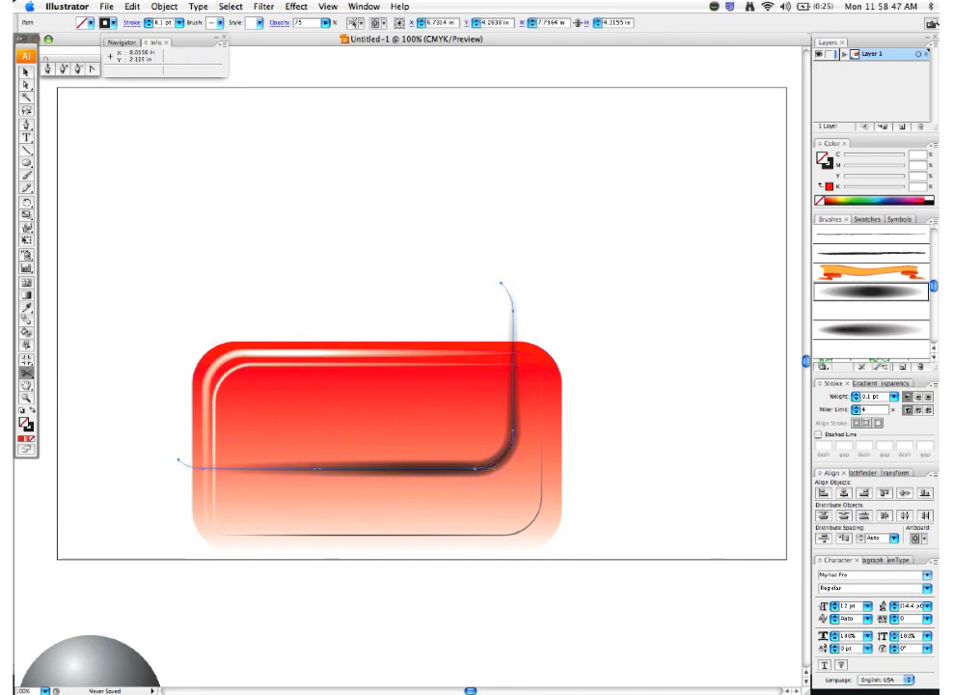
click(318, 469)
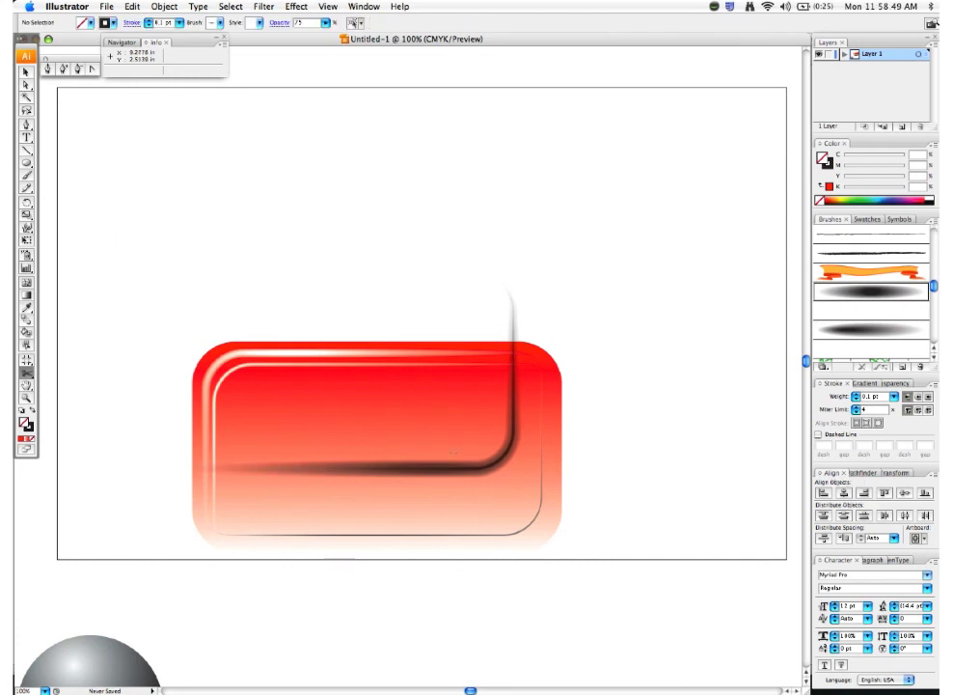
key(v)
click(514, 377)
key(c)
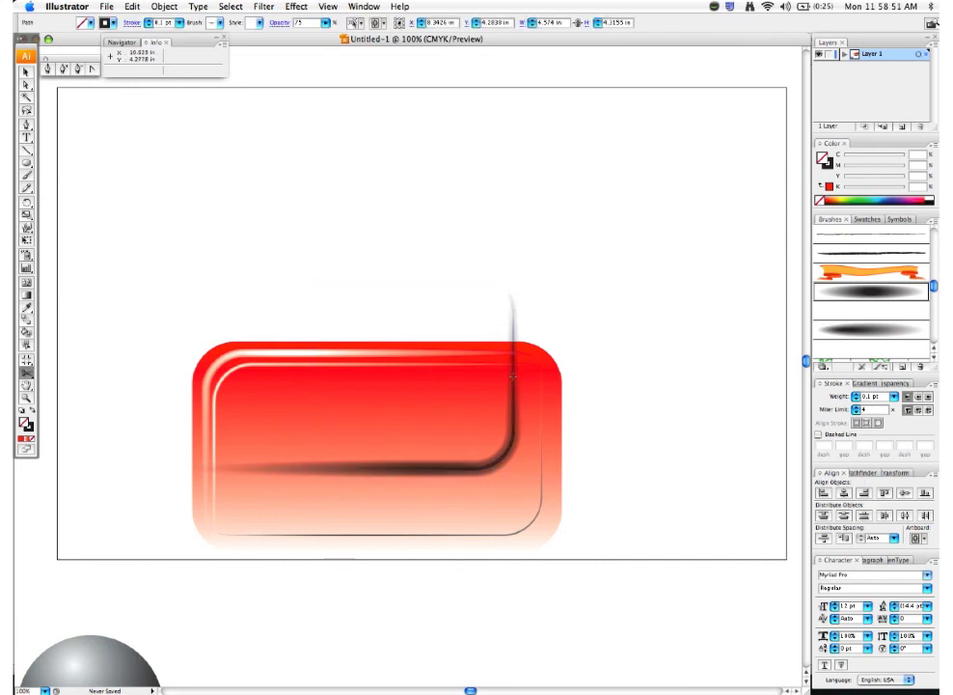
click(513, 375)
key(v)
click(520, 323)
click(528, 321)
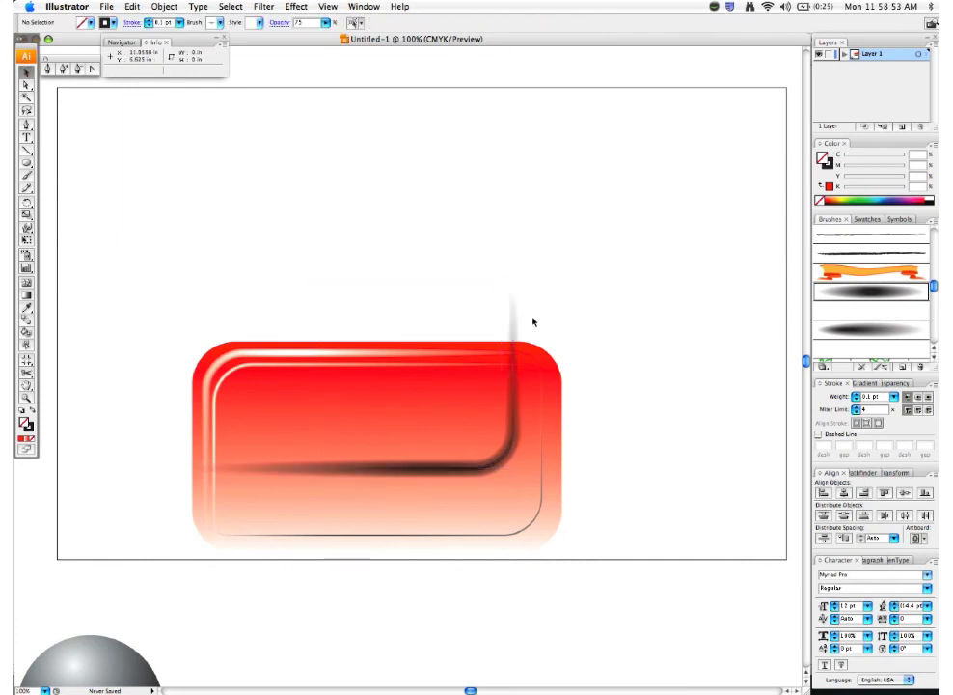